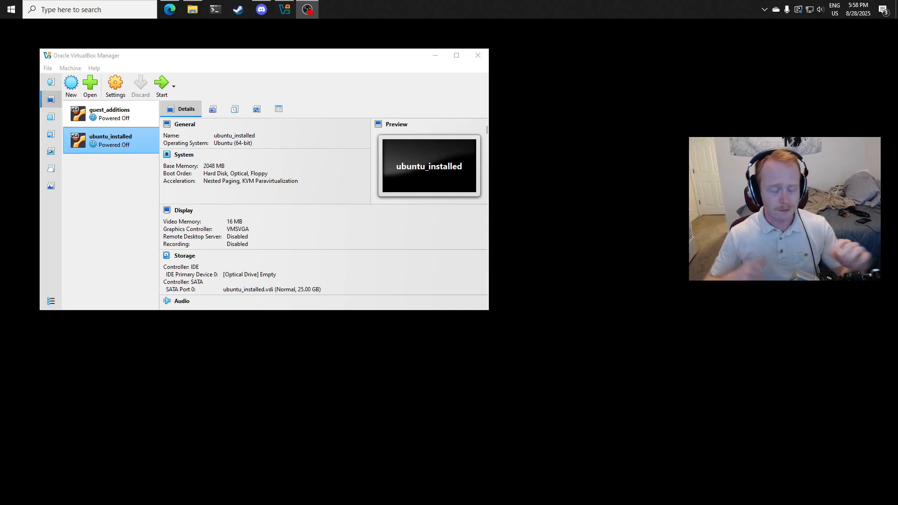
- Set the ubuntu_installed virtual machine's base memory to 4096 MB and its processor count to 4 CPUs
left_click(479, 291)
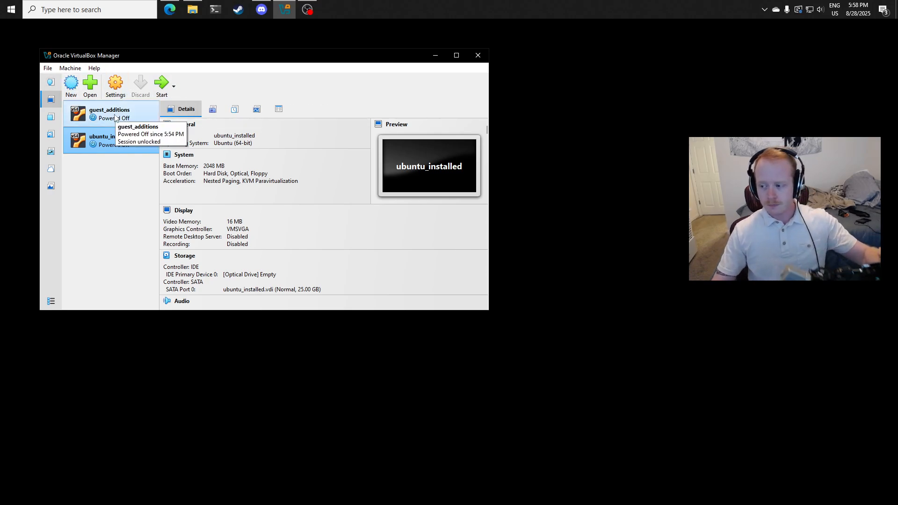
right_click(119, 148)
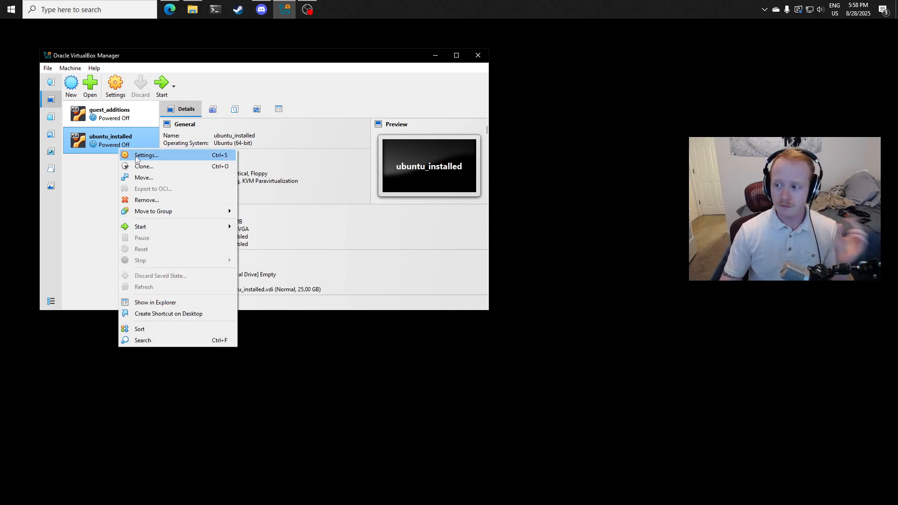
left_click(137, 158)
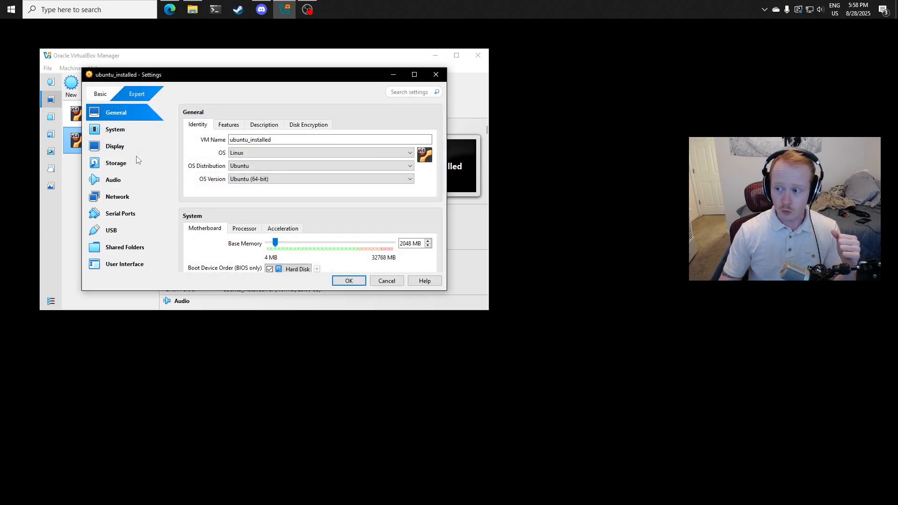
scroll(255, 202, "down", 3)
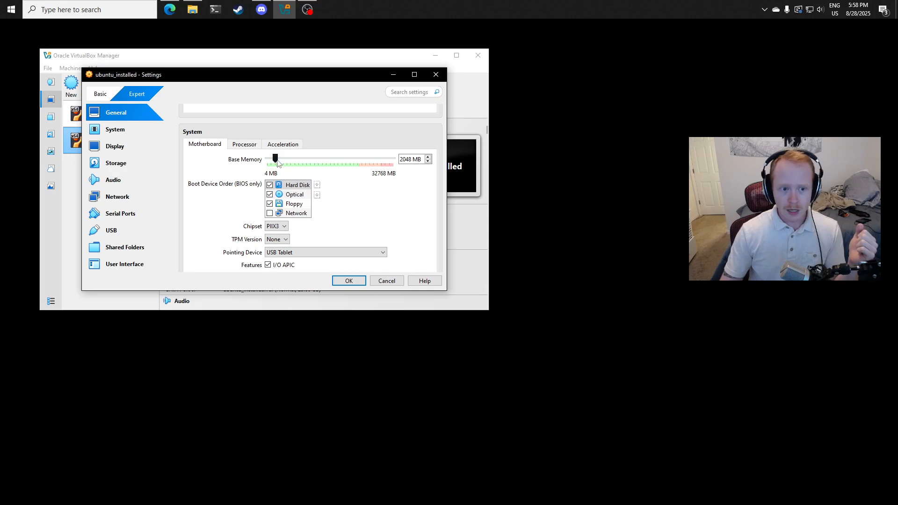
left_click_drag(277, 160, 283, 160)
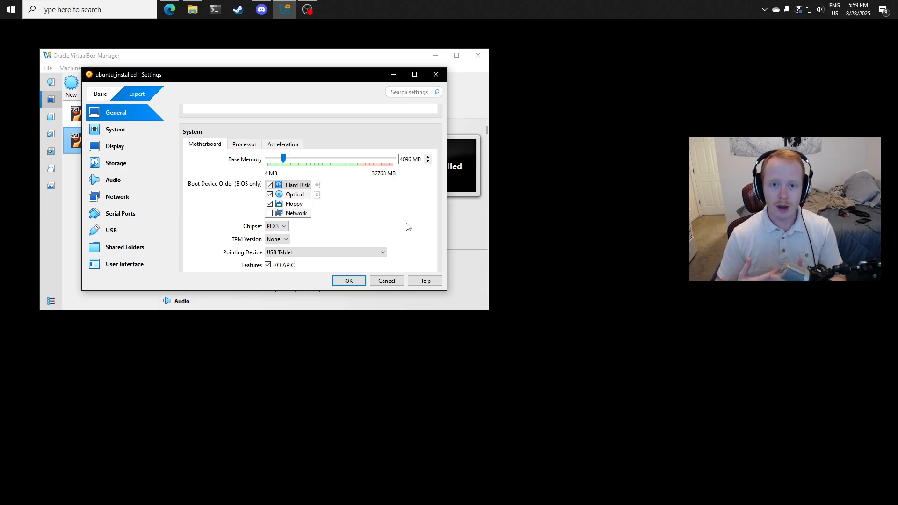
left_click(255, 147)
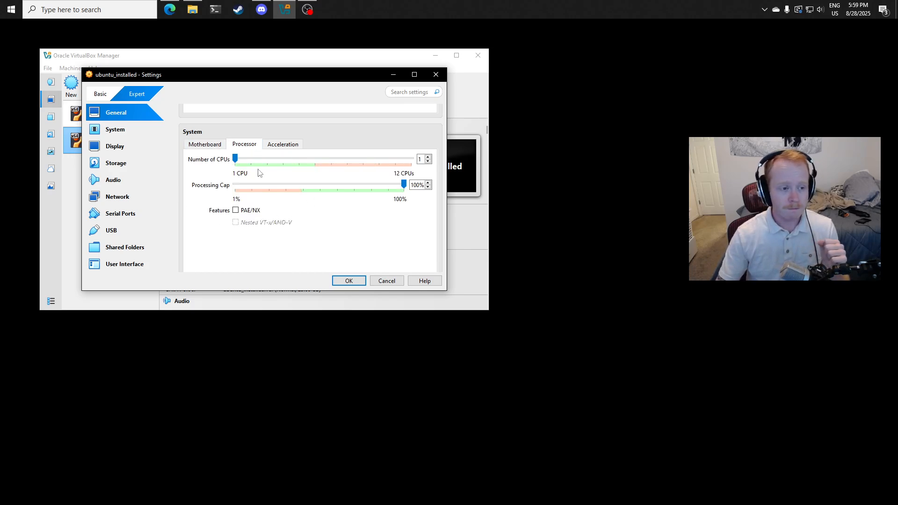
left_click_drag(236, 158, 283, 161)
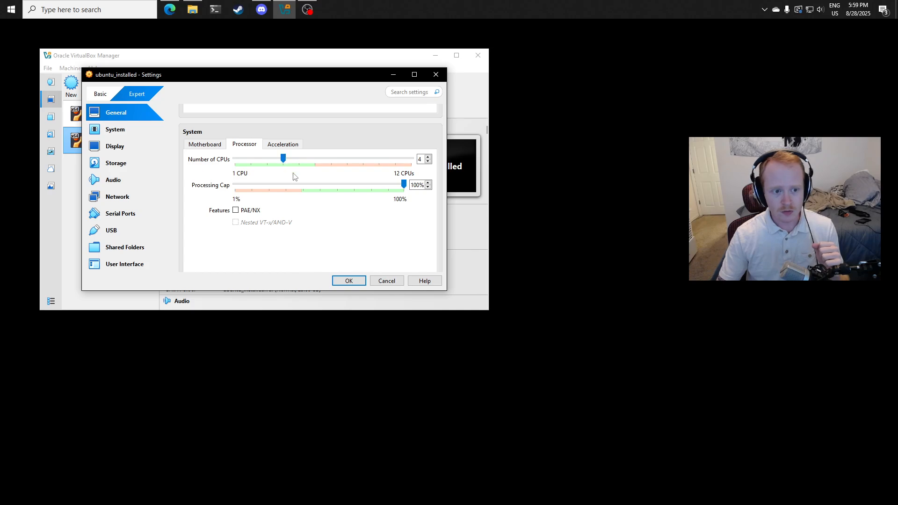
left_click(364, 282)
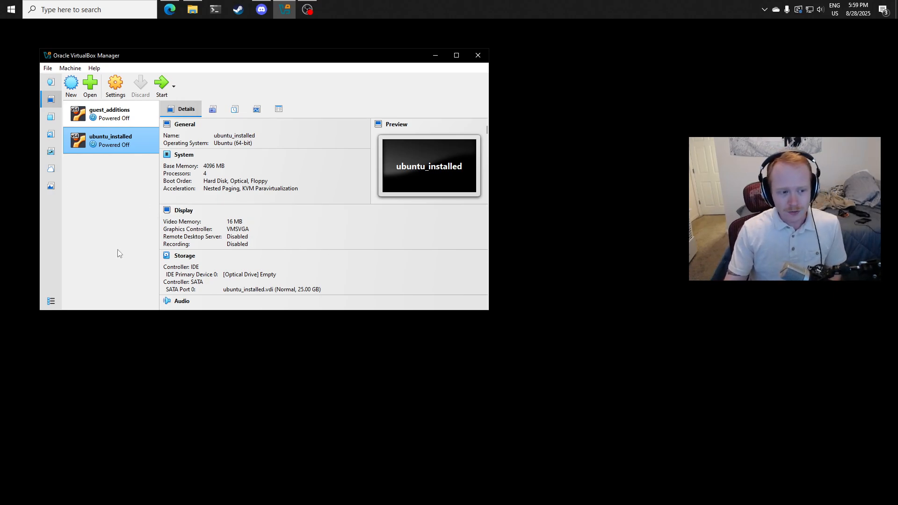
- Start the ubuntu_installed virtual machine and move its window away from the manager's machine list
right_click(109, 139)
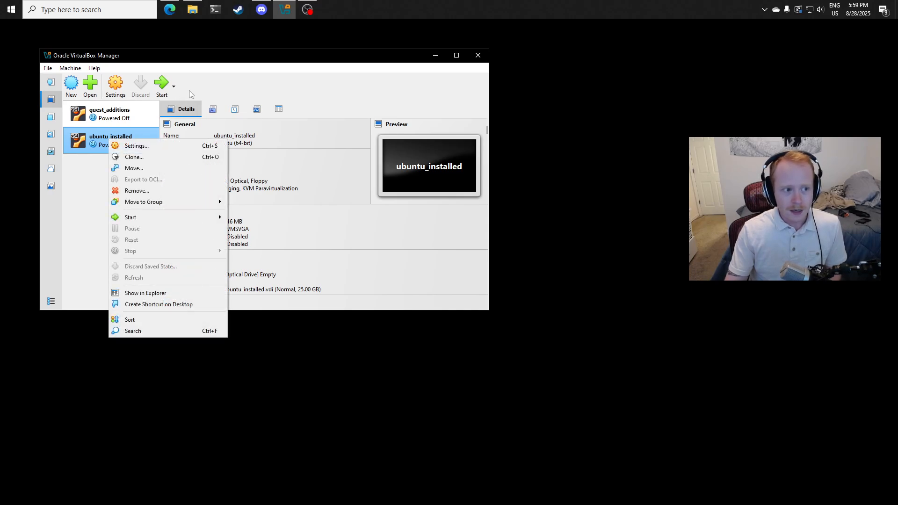
left_click(162, 84)
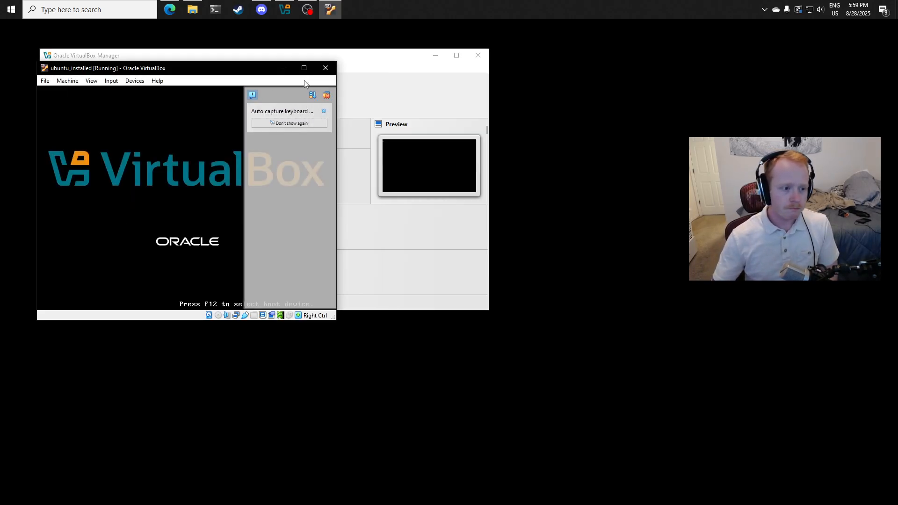
left_click_drag(266, 72, 493, 91)
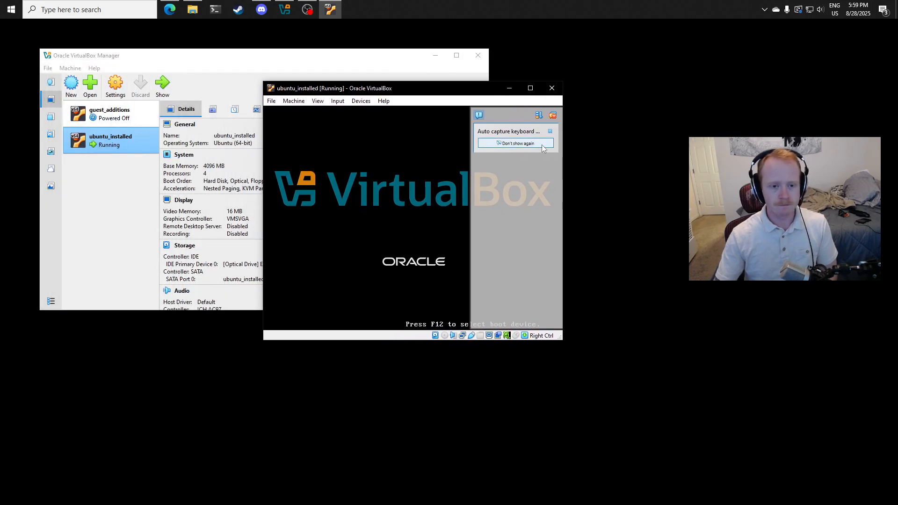
- Close the notification panel in the running virtual machine's window while Ubuntu boots
left_click(169, 9)
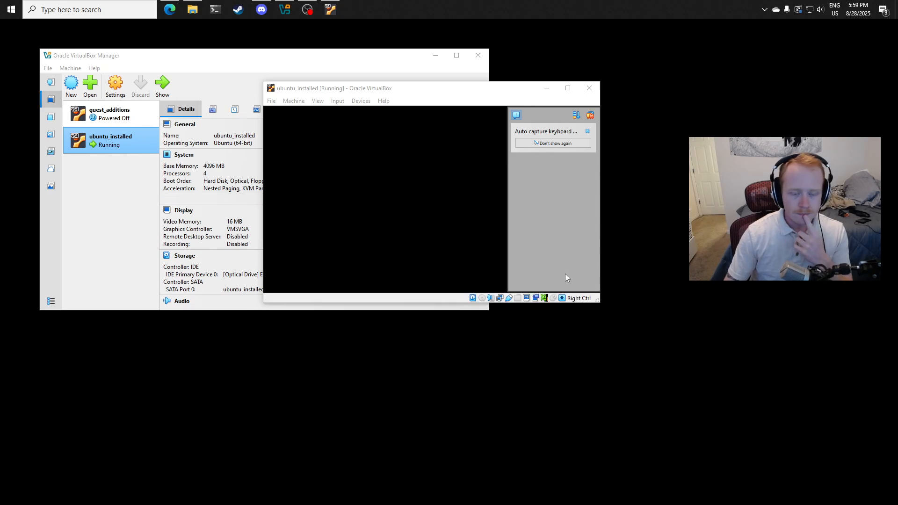
left_click(641, 173)
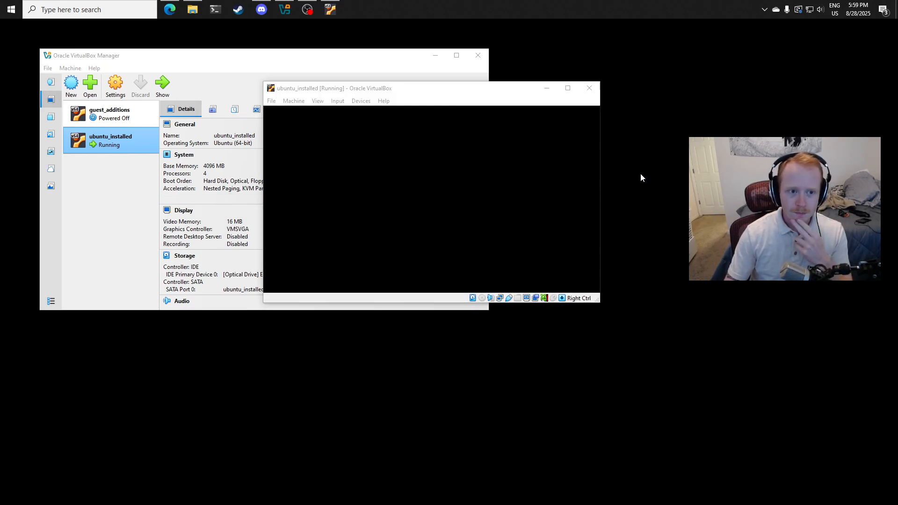
left_click(591, 116)
left_click(724, 136)
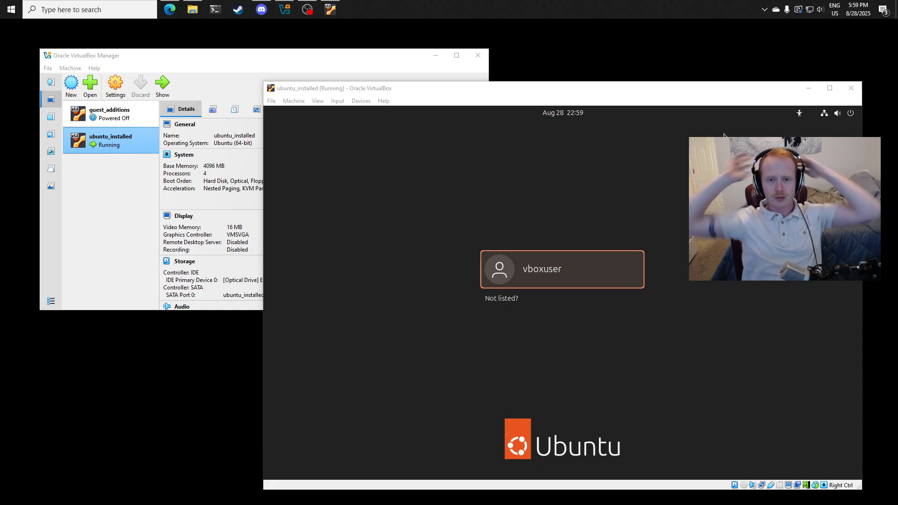
- Log in to Ubuntu as vboxuser by entering the account password
left_click(573, 273)
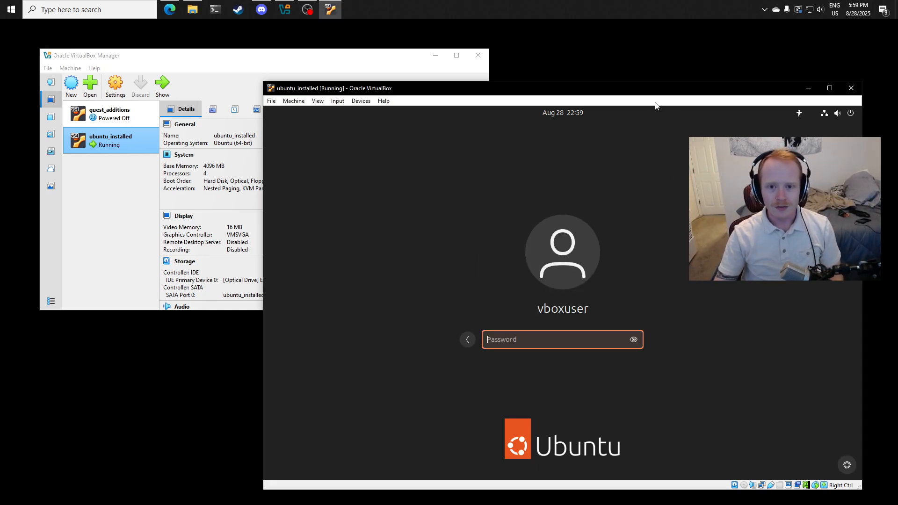
left_click_drag(647, 91, 591, 36)
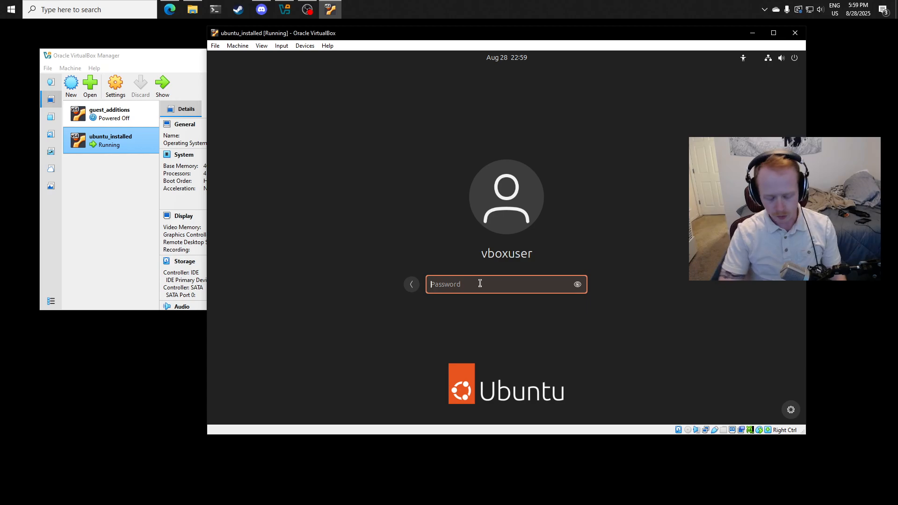
type("****")
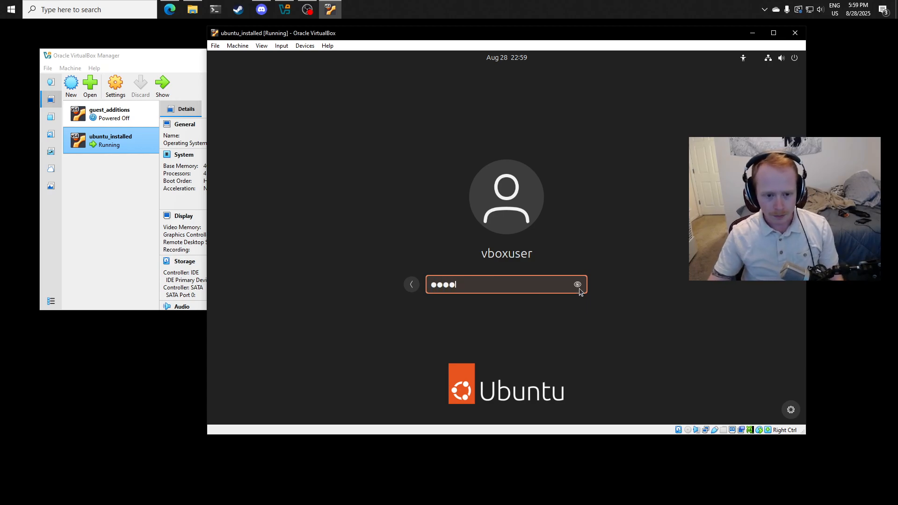
left_click(577, 285)
left_click(577, 284)
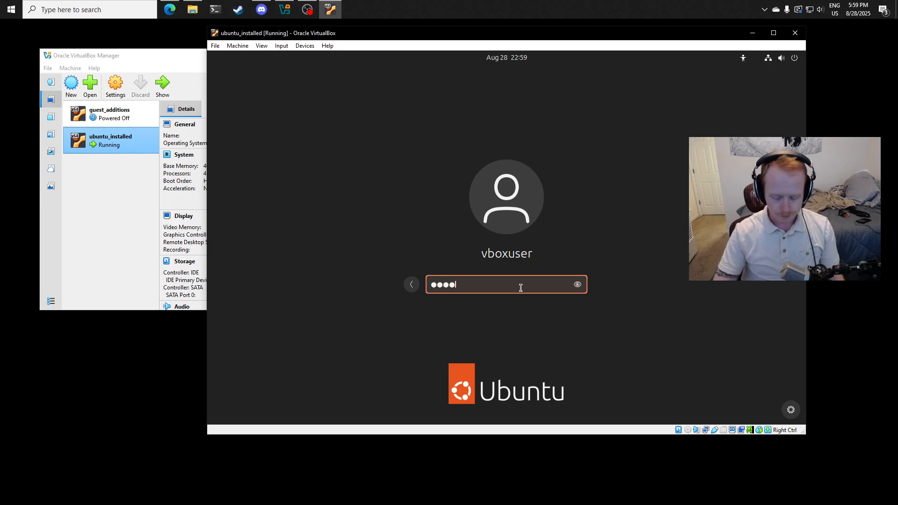
key("Return")
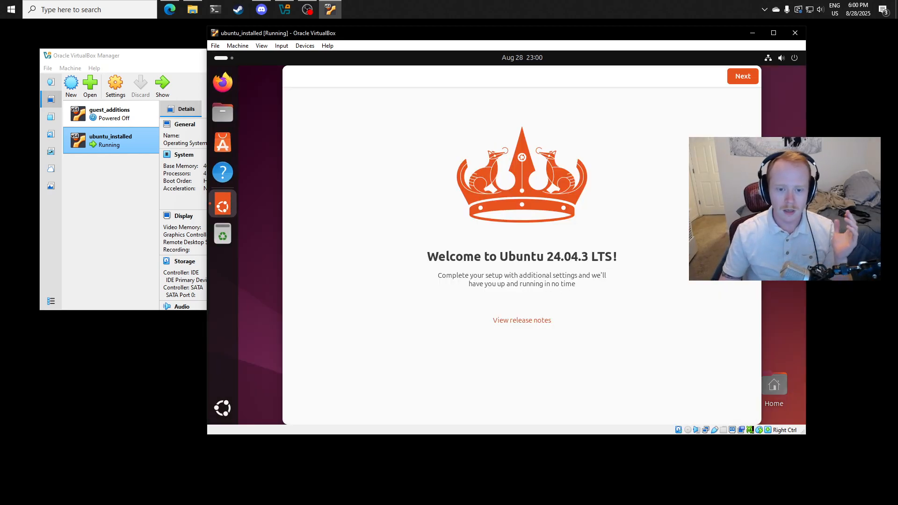
- Complete the Ubuntu welcome setup, skipping Ubuntu Pro and keeping the option to share system data
left_click(745, 82)
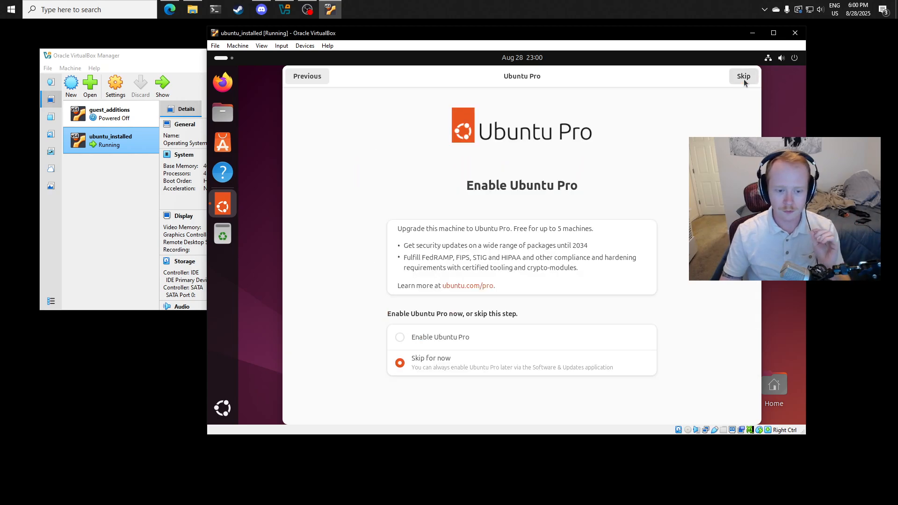
left_click(744, 78)
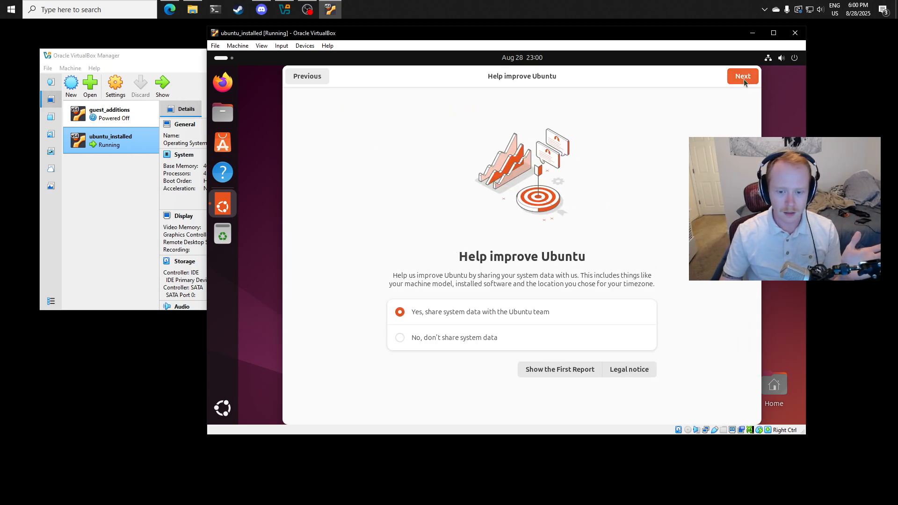
left_click(745, 82)
left_click(744, 80)
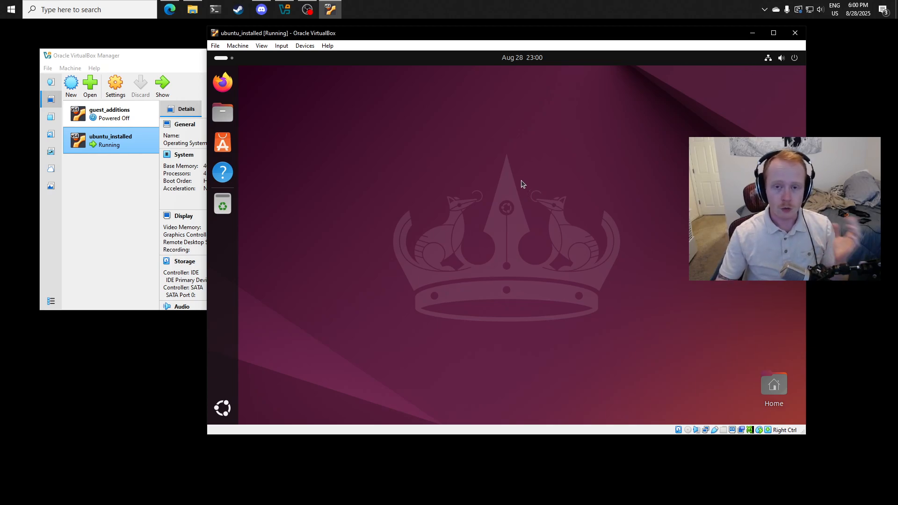
- Open a terminal in the Desktop folder from the Ubuntu desktop
right_click(443, 139)
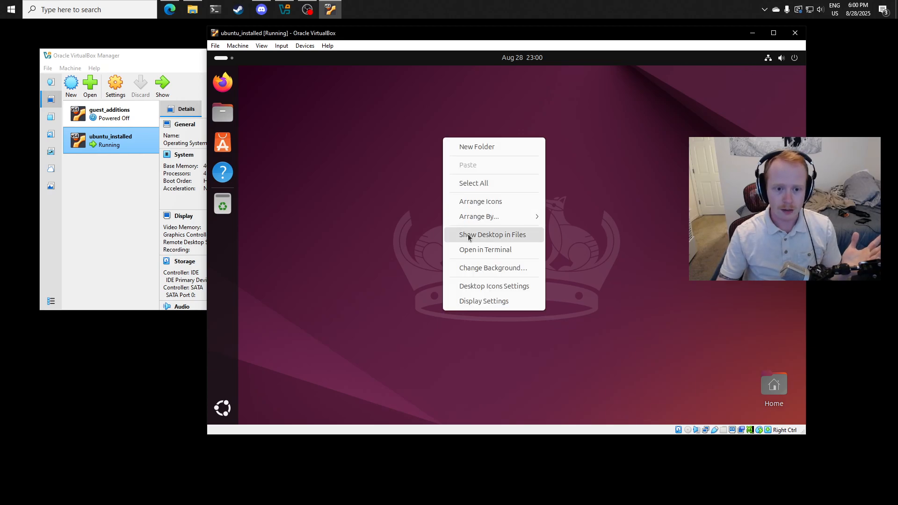
left_click(471, 249)
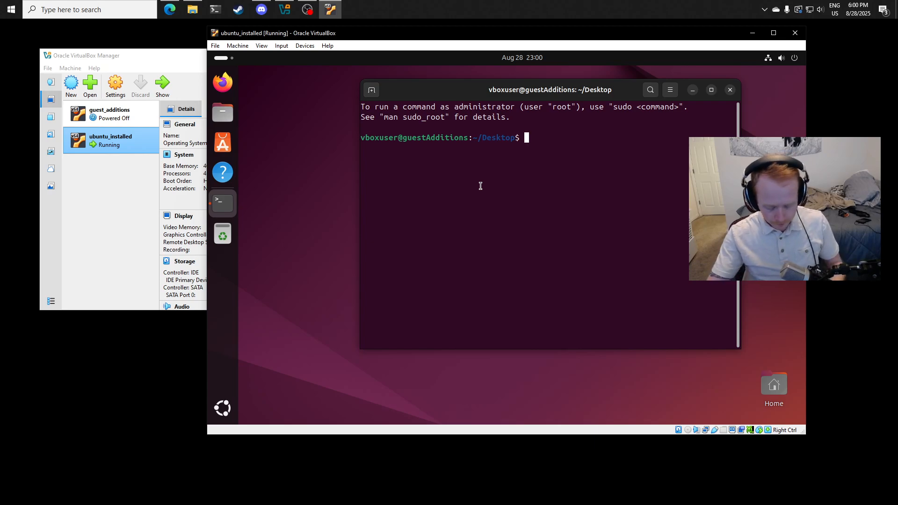
- Search the Ubuntu applications for "terminal" and return to the terminal window that is already open
key("super")
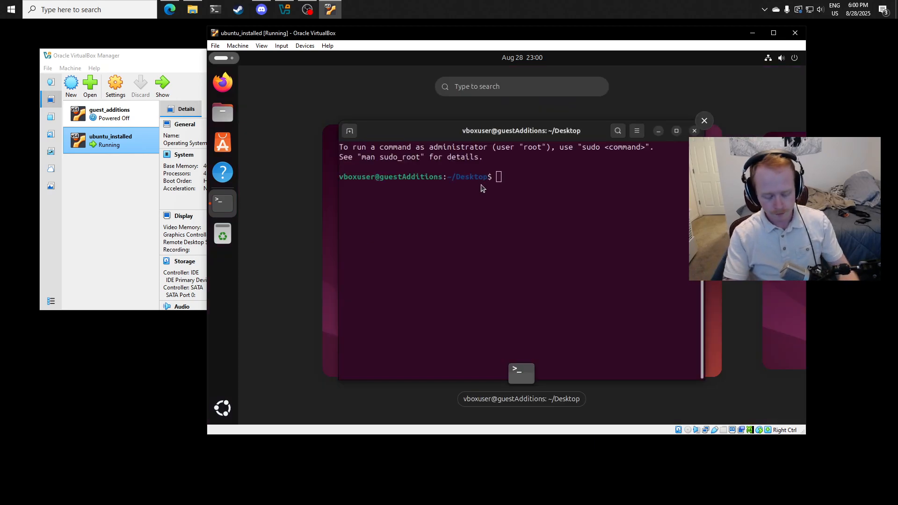
type("terminal")
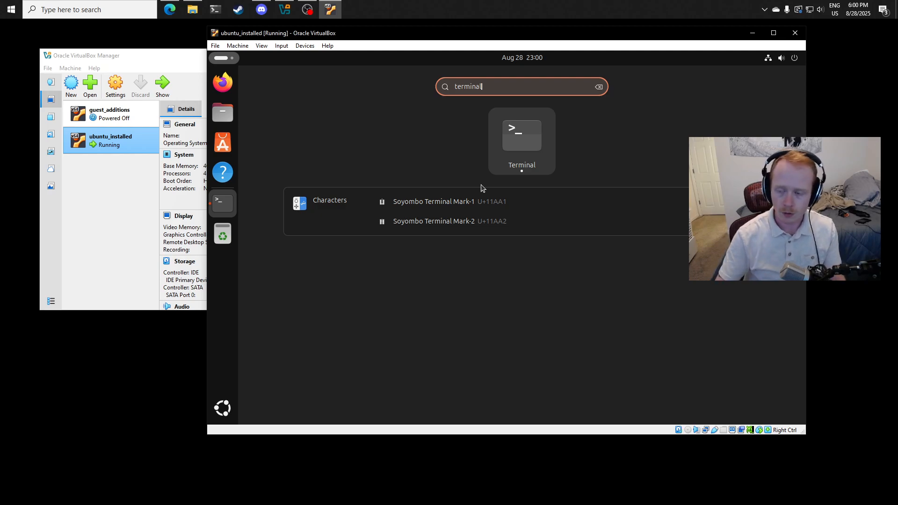
key("Escape")
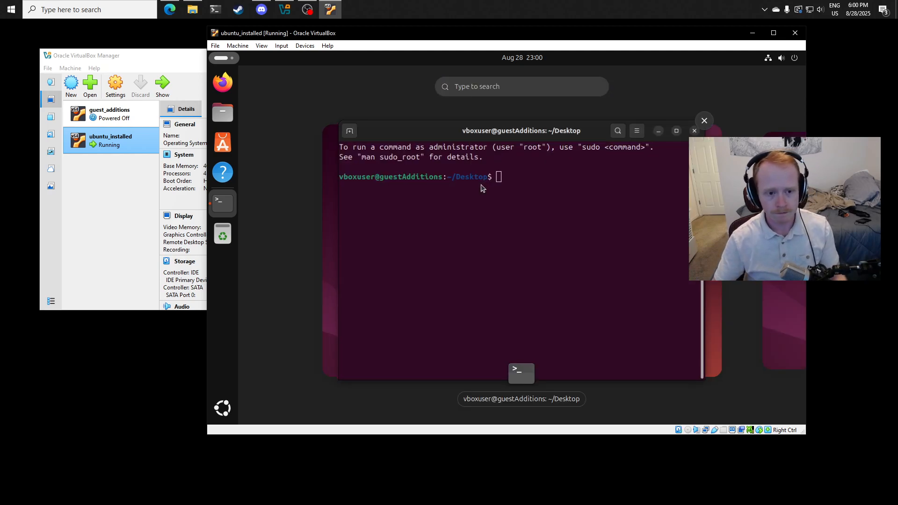
left_click(521, 189)
- Reposition the terminal window and run sudo apt install build-essential
left_click_drag(557, 95, 507, 104)
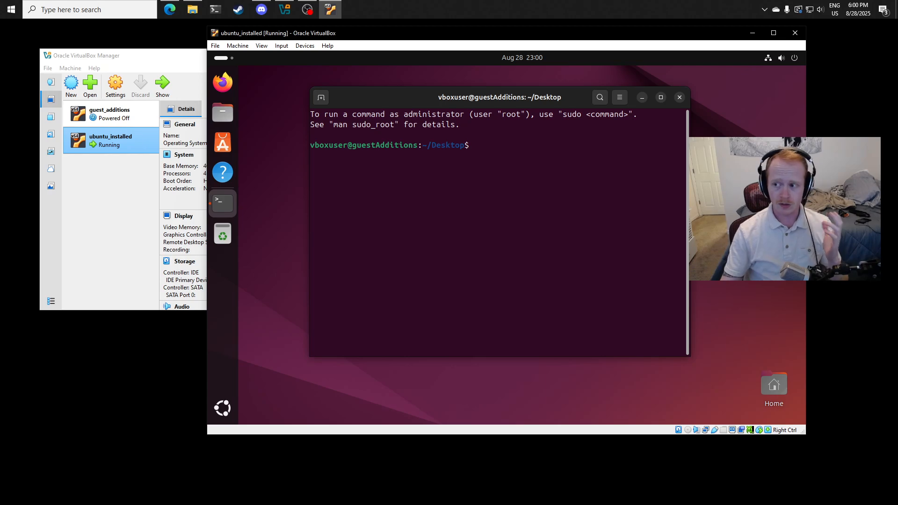
key("alt+Tab")
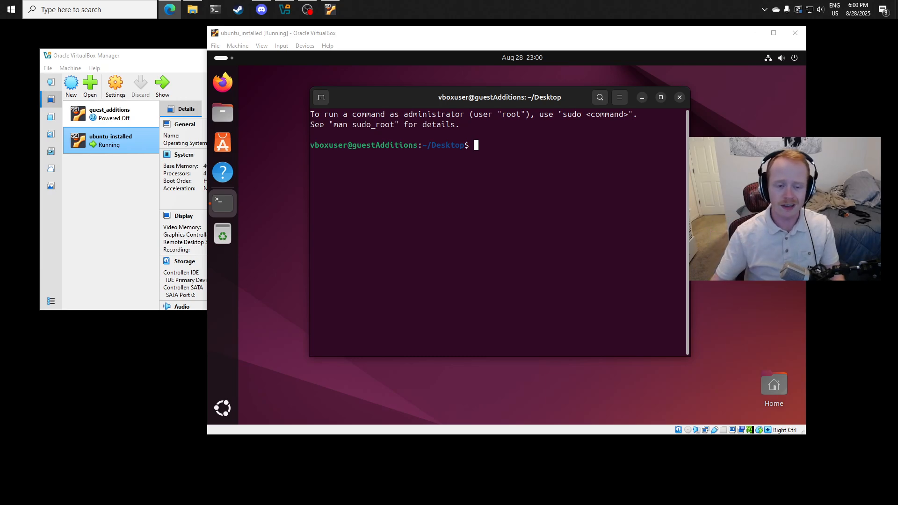
left_click(588, 235)
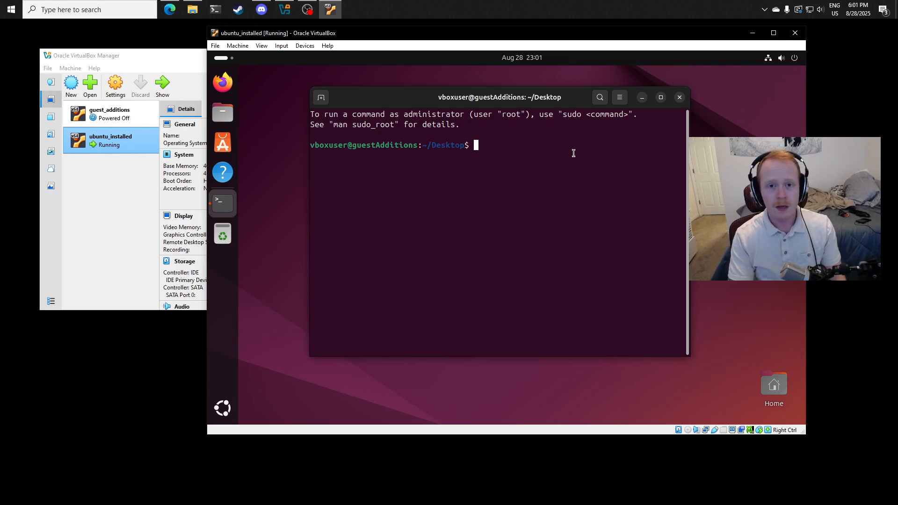
type("sudo ")
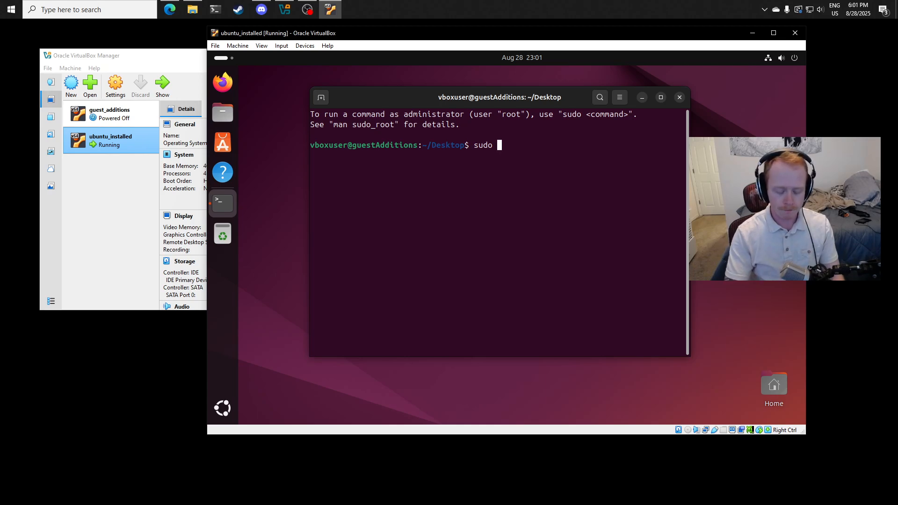
type("apt install")
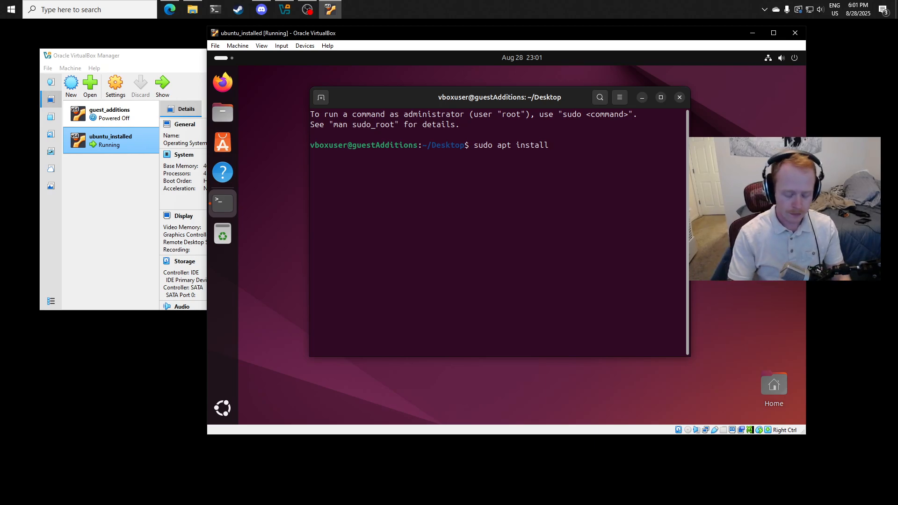
type("build-")
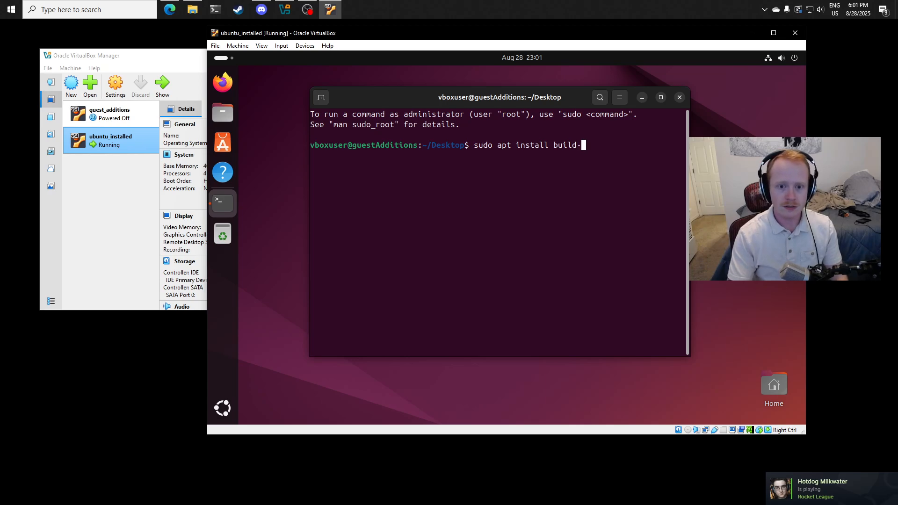
type("essential")
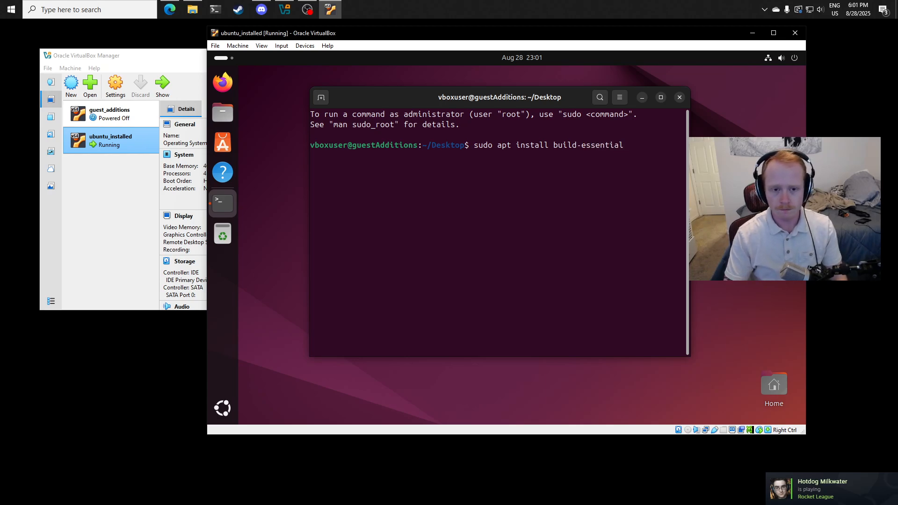
key("Return")
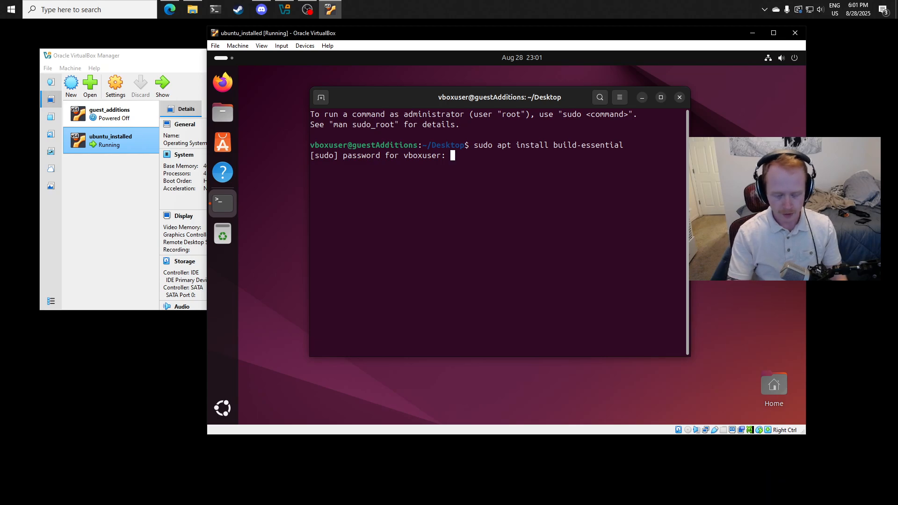
- Enter the account password for sudo and confirm the installation of build-essential with its additional packages
key("Return")
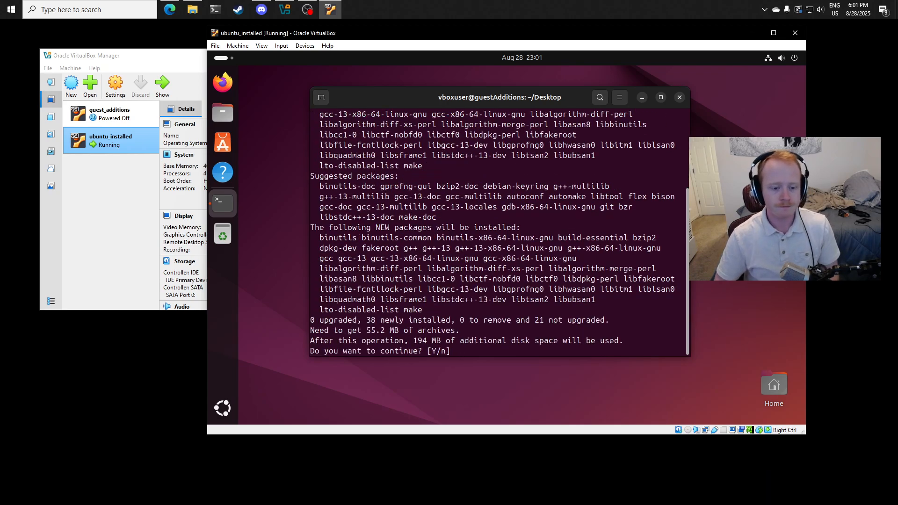
key("Return")
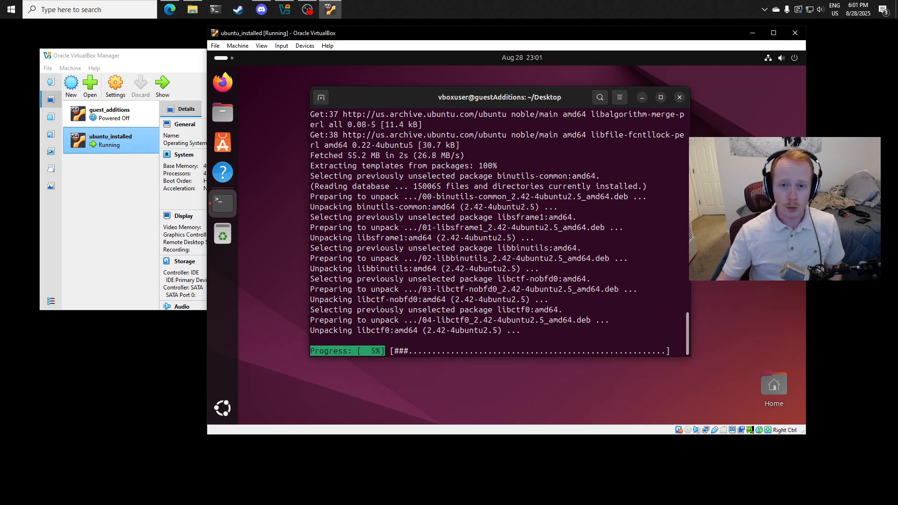
left_click_drag(527, 101, 518, 102)
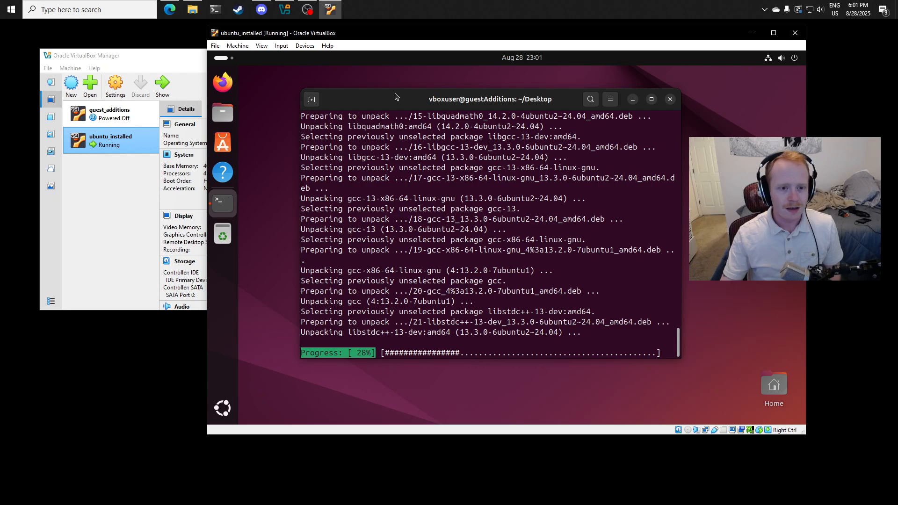
- Move the terminal out of the way and insert the Guest Additions CD image into the running virtual machine
left_click_drag(394, 94, 469, 407)
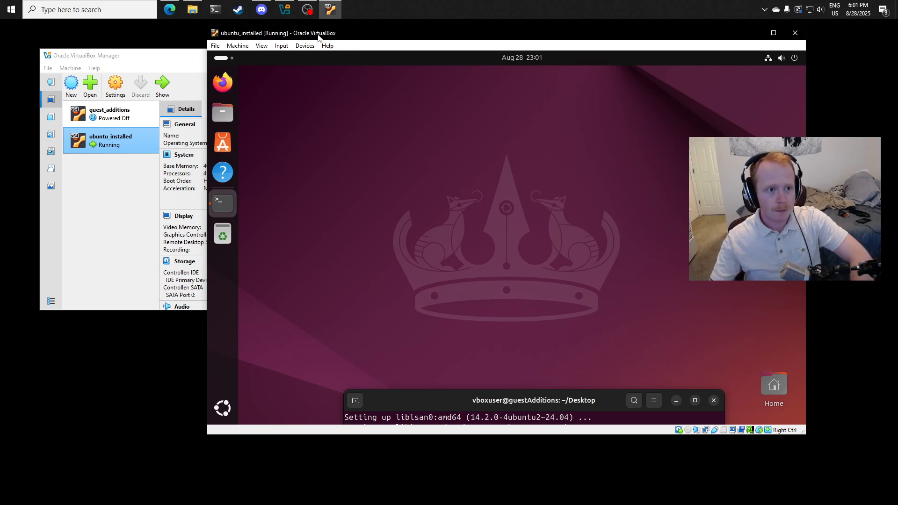
left_click(306, 46)
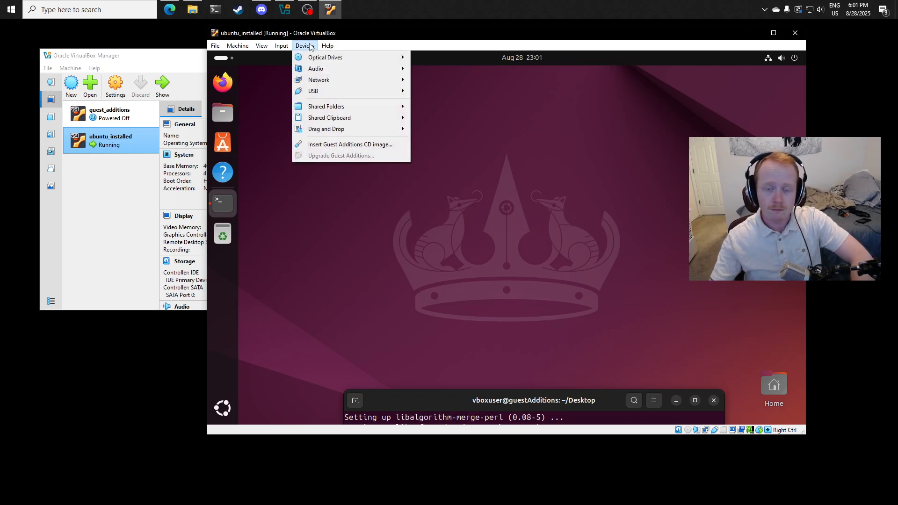
left_click(326, 145)
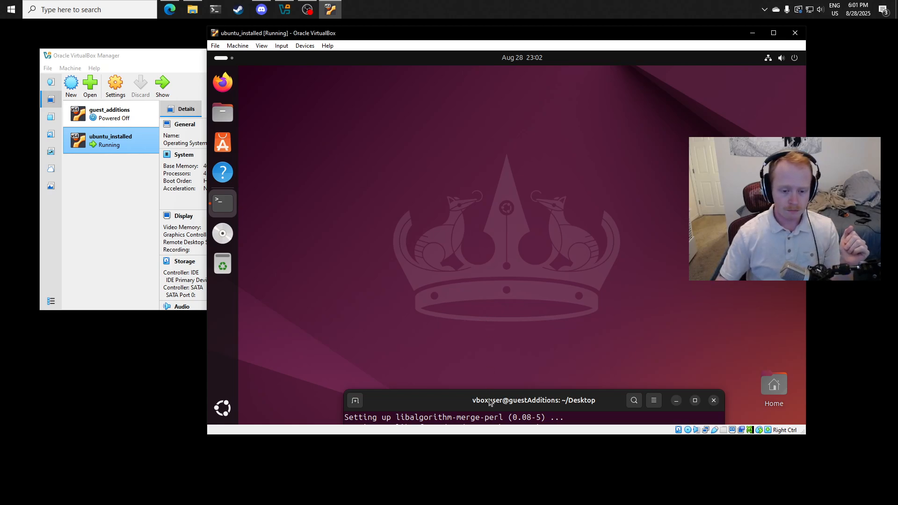
- Bring the terminal back into full view, review the build-essential installation output and clear the screen
left_click_drag(491, 400, 503, 91)
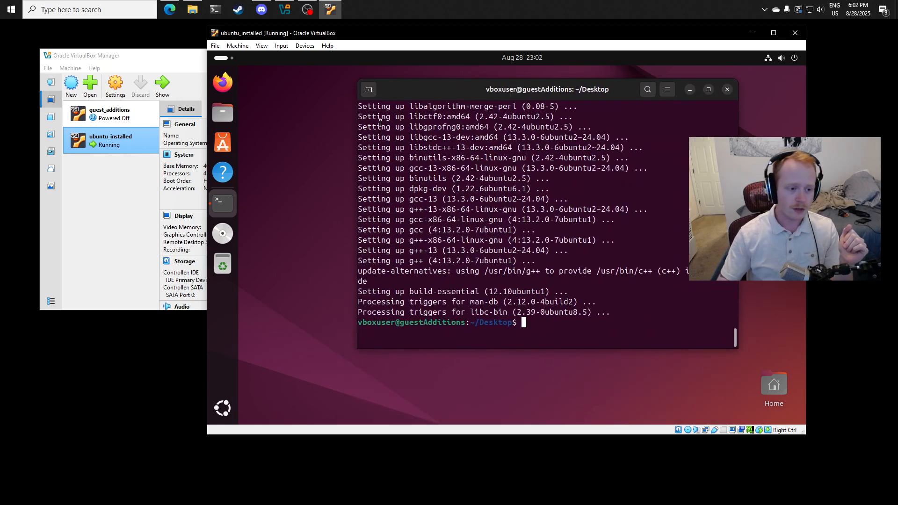
left_click_drag(447, 106, 454, 100)
left_click(571, 213)
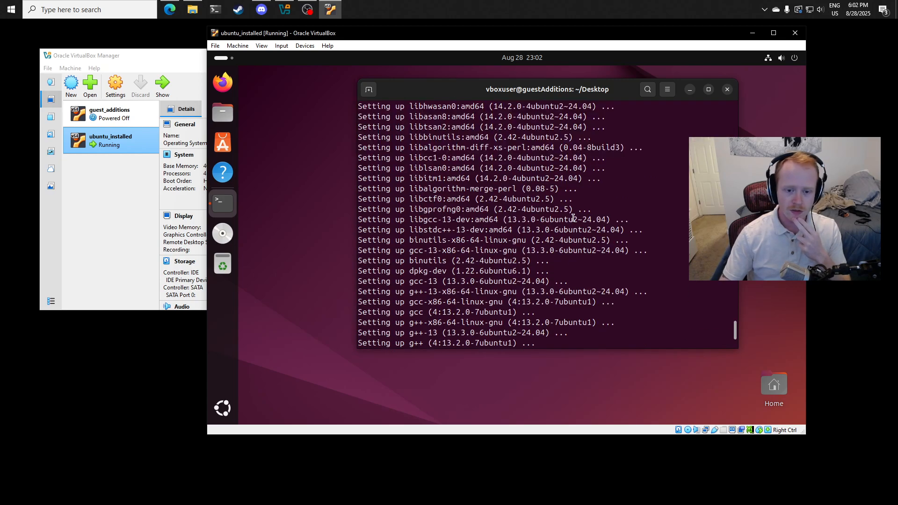
scroll(580, 238, "down", 3)
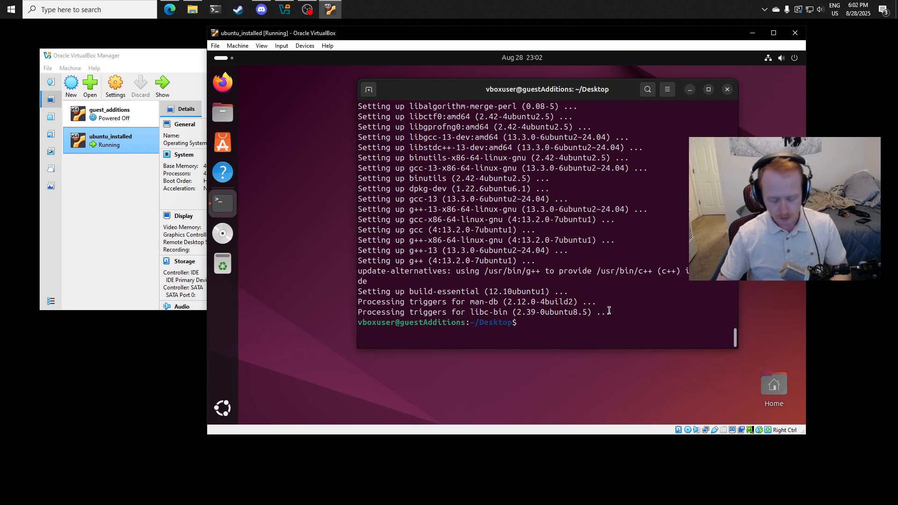
key("ctrl+l")
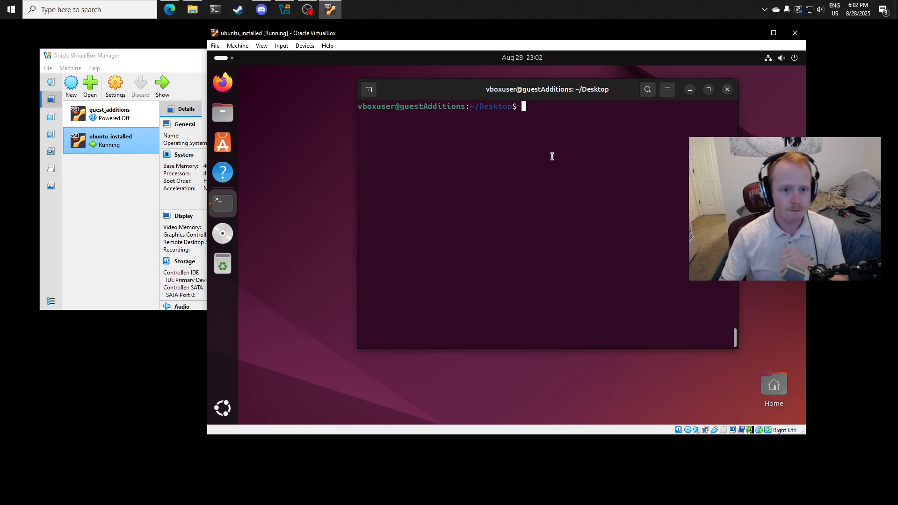
- Reposition the terminal window and change the working directory to /media/vboxuser/VBox_GAs_7.2.0/
left_click_drag(545, 93, 587, 93)
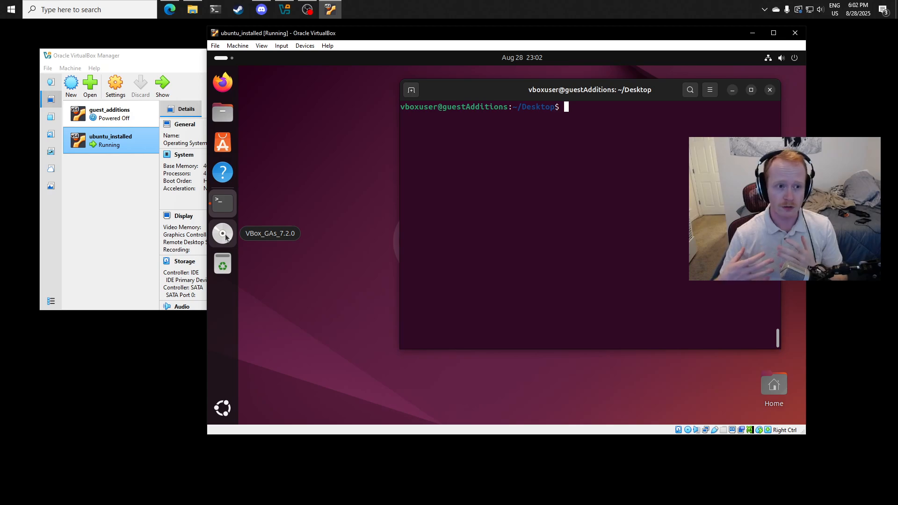
left_click_drag(595, 90, 650, 114)
type("cd ")
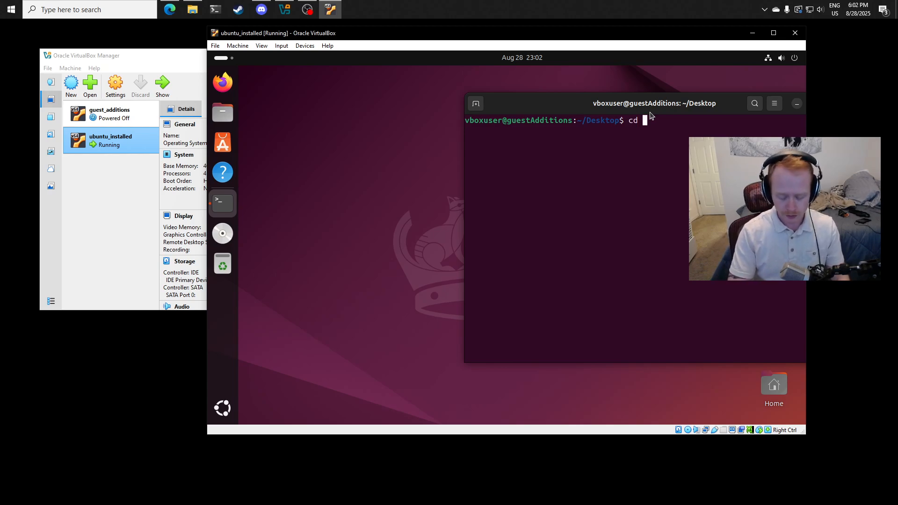
type("/me")
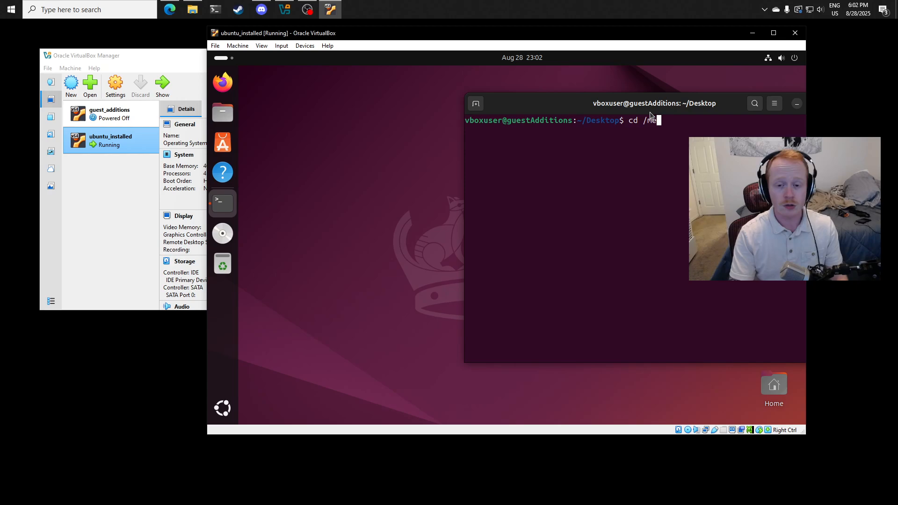
type("dia/")
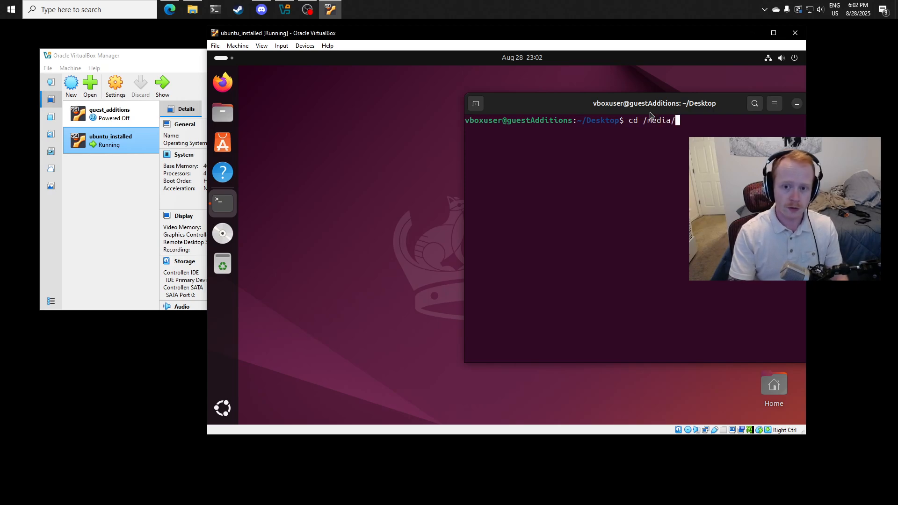
type("b")
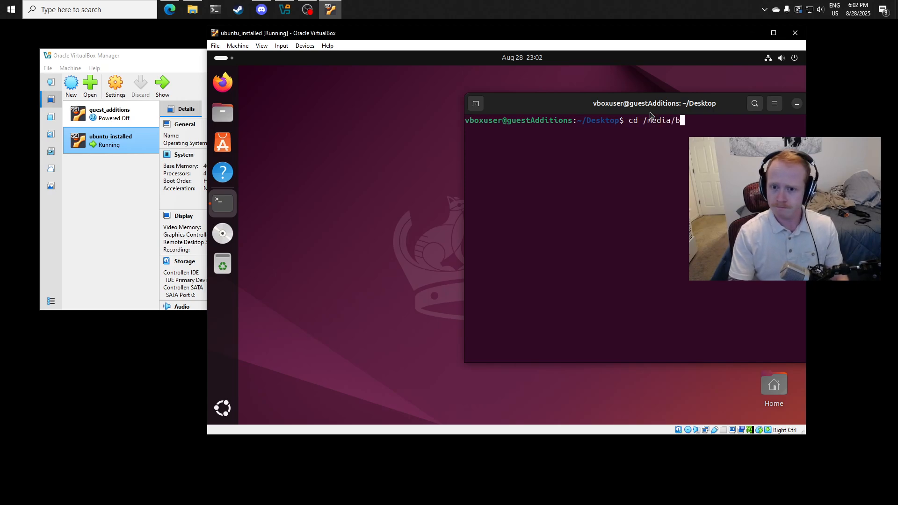
key("BackSpace")
type("v")
key("Tab")
key("Tab")
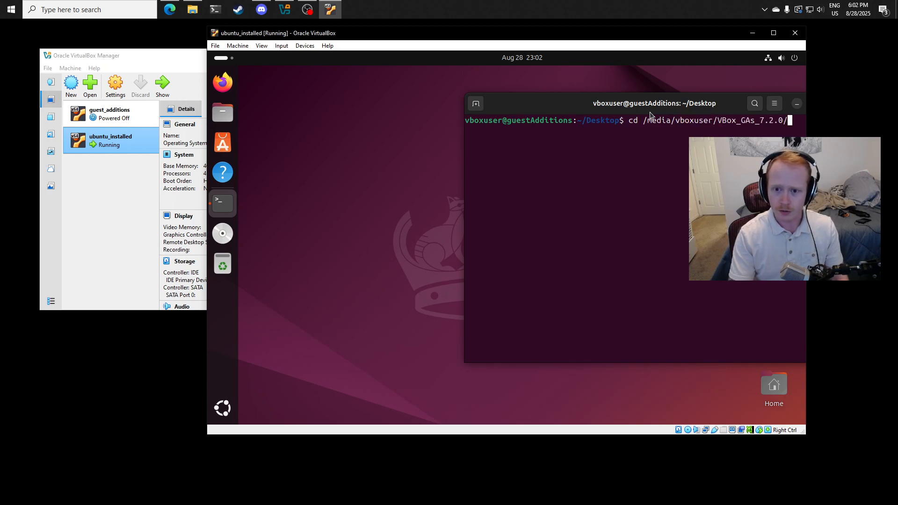
key("BackSpace")
key("BackSpace")
key("BackSpace")
key("BackSpace")
key("BackSpace")
key("BackSpace")
key("BackSpace")
key("BackSpace")
key("BackSpace")
key("BackSpace")
key("BackSpace")
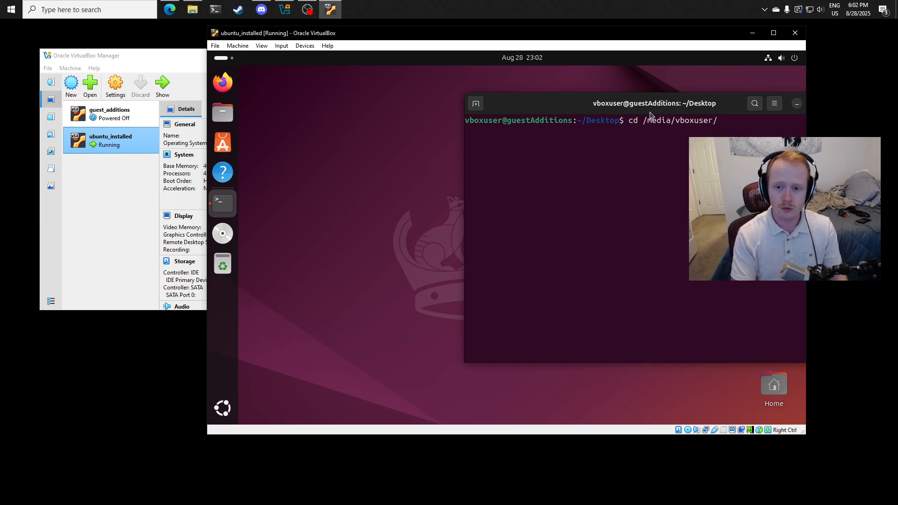
key("Tab")
left_click_drag(653, 113, 540, 103)
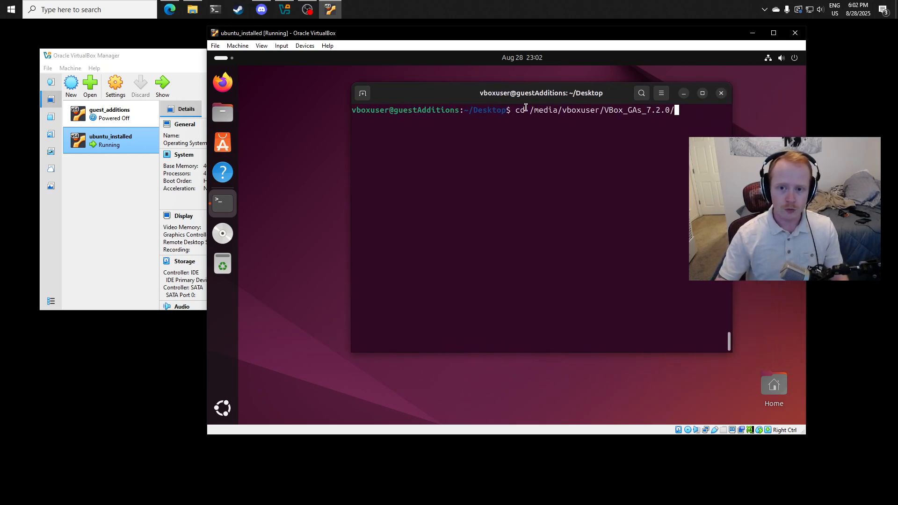
key("Return")
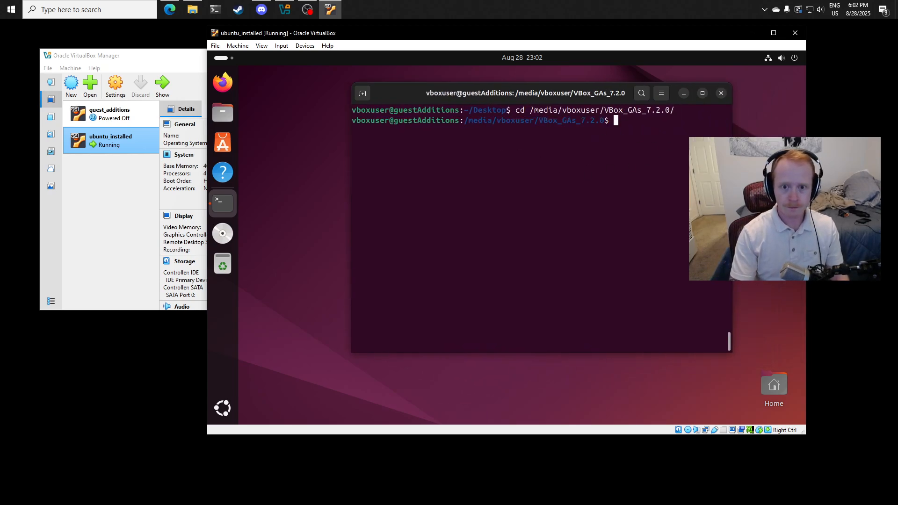
- List the Guest Additions disc contents with ls and compare them with the VBox_GAs_7.2.0 folder in Files
type("ls")
key("Return")
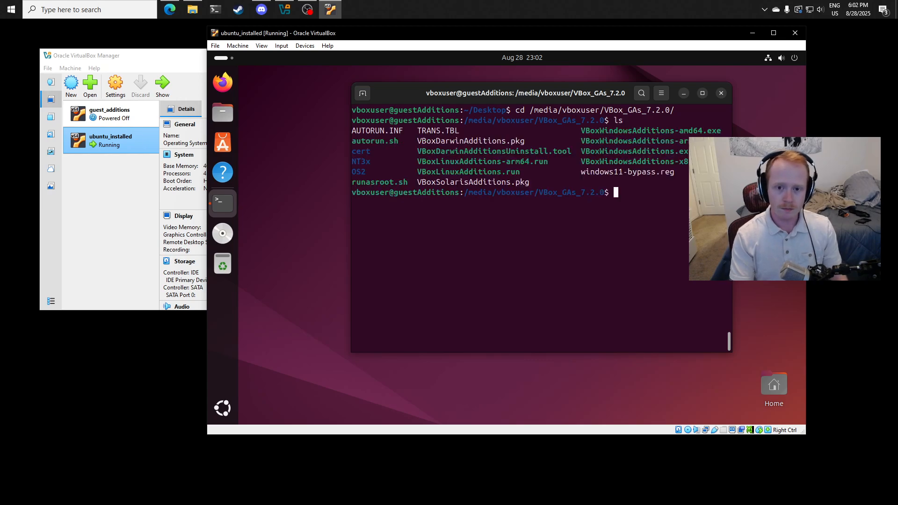
left_click_drag(352, 141, 399, 142)
left_click(223, 233)
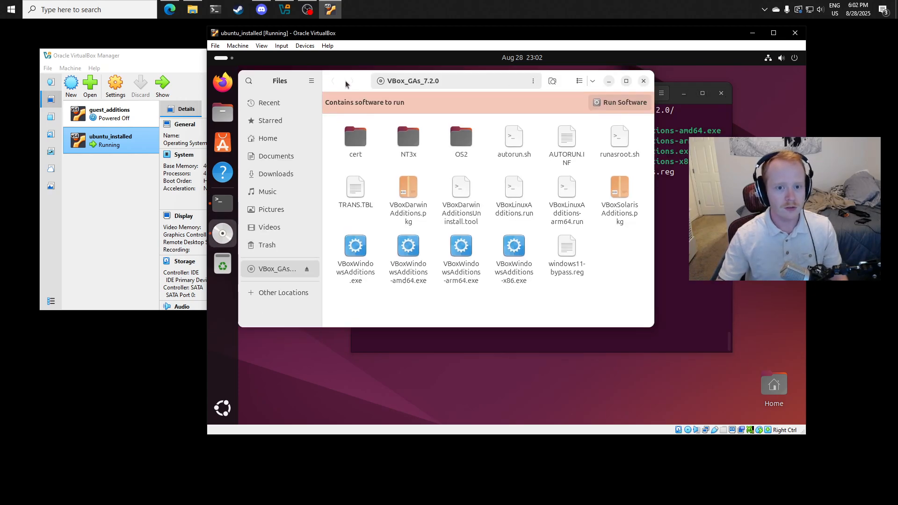
left_click_drag(362, 70, 266, 241)
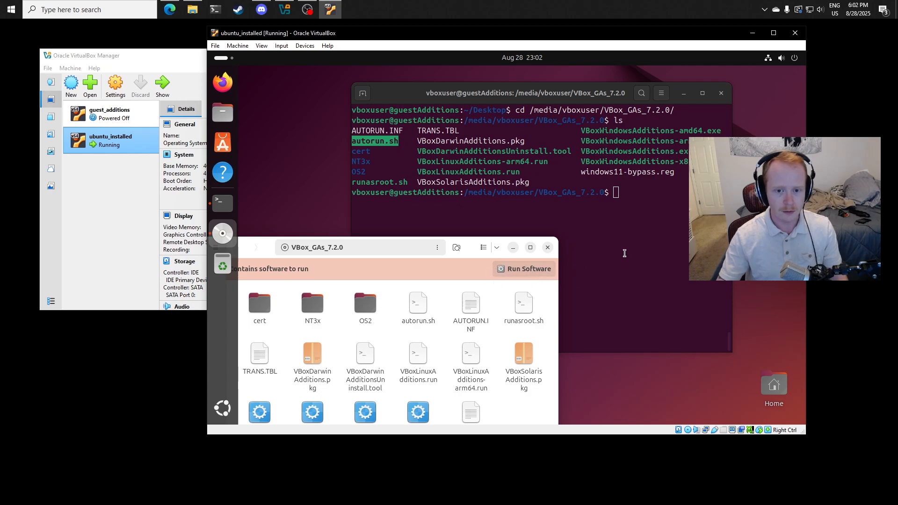
left_click(653, 233)
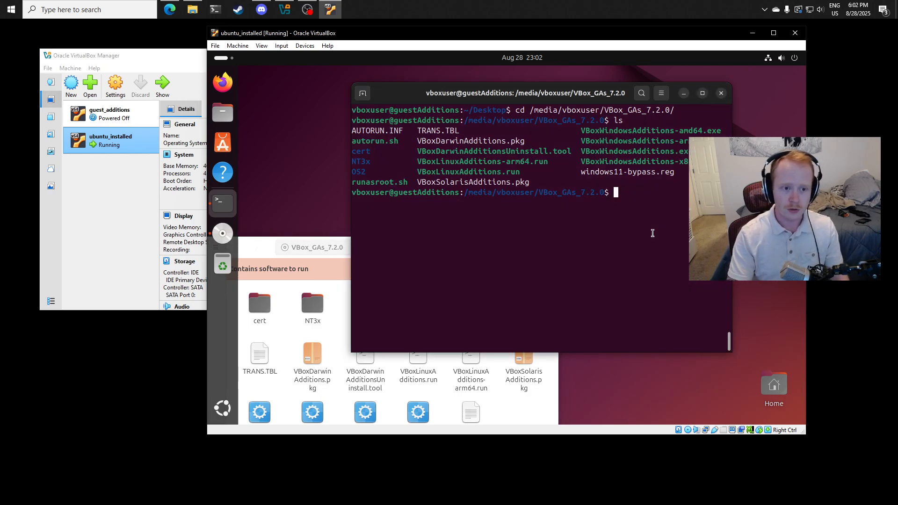
- Try to run the autorun.sh installer as root, first with sudo ./autorun.sh and again with sudo sh autorun.sh
type("sudo .")
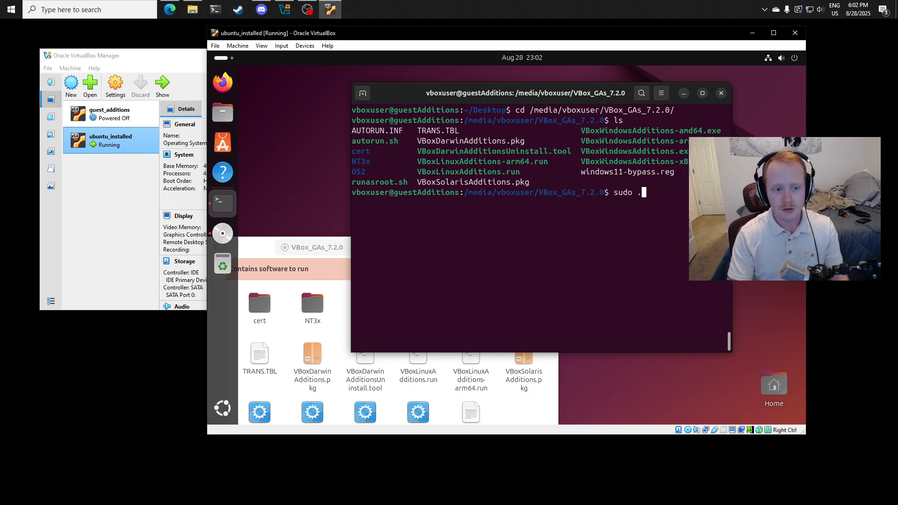
type("/autorun.sh")
key("Return")
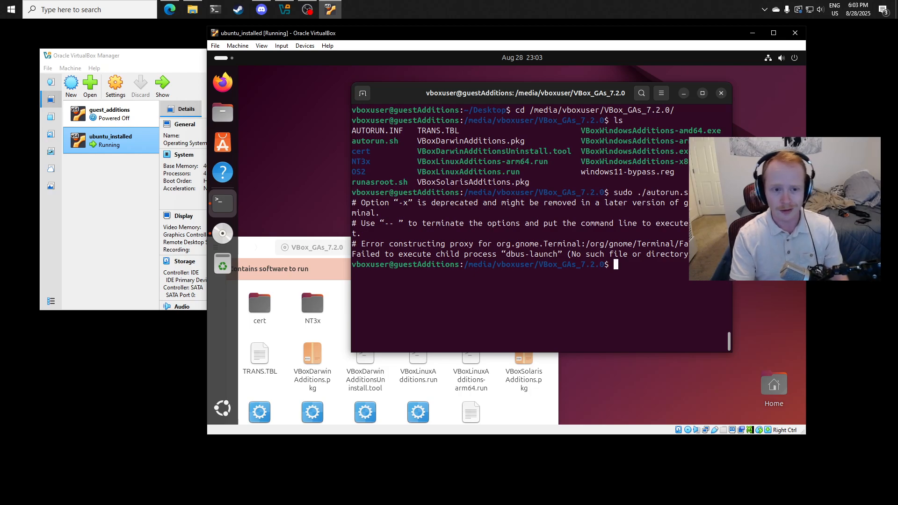
type("sudo sh autorun.")
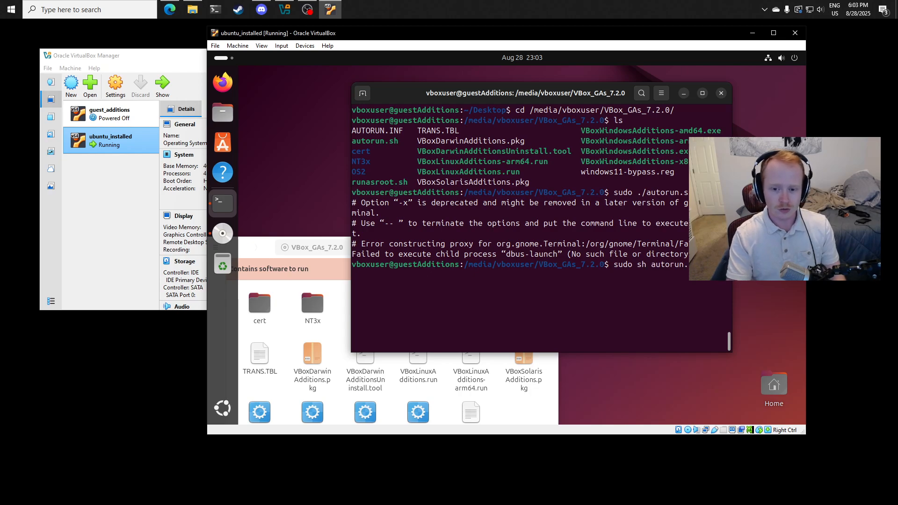
key("Return")
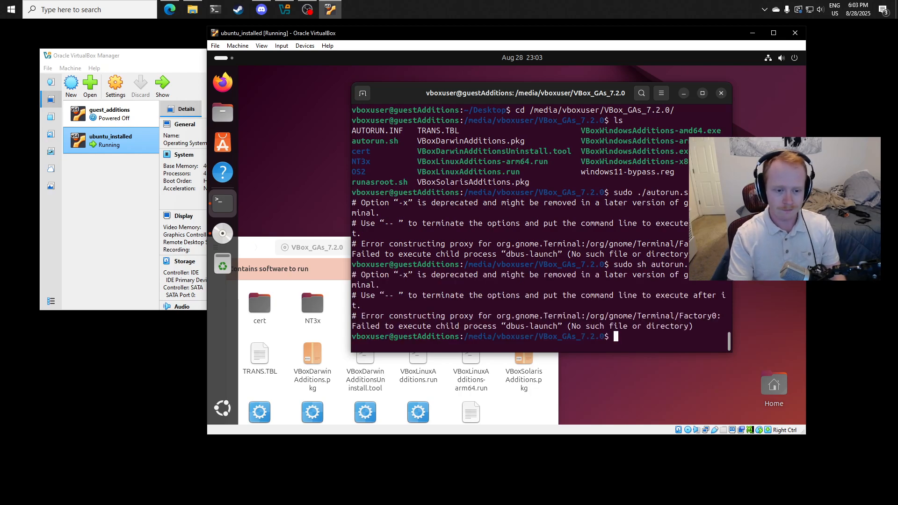
- Try to open autorun.sh in vim and print its first lines with head autorun.sh
type("vim autorun.sh")
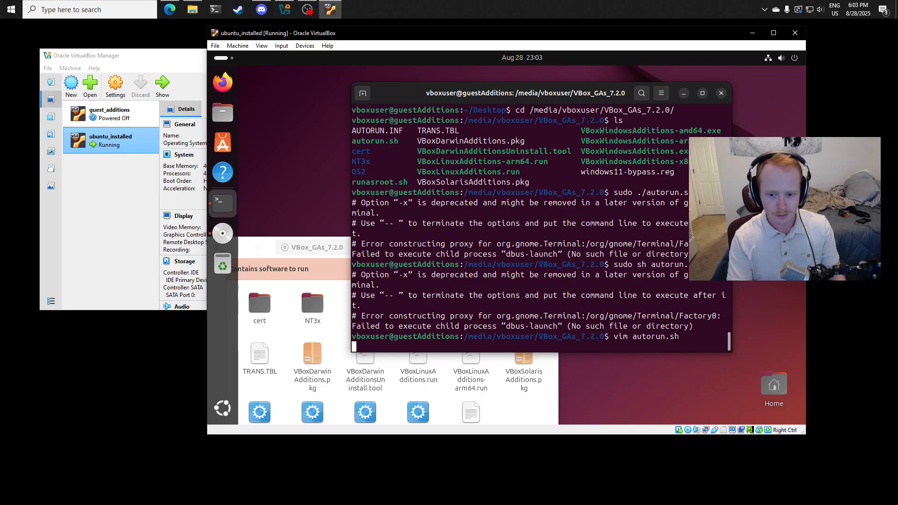
key("Return")
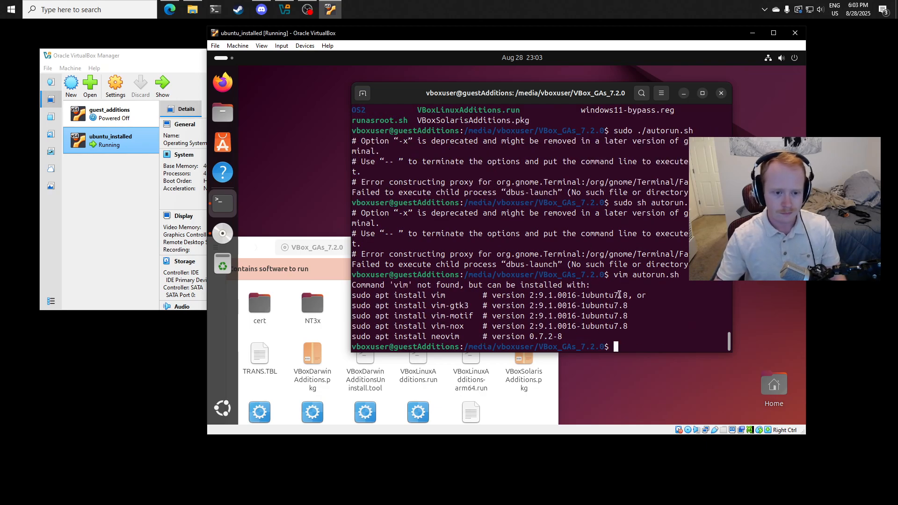
type("head autorun.sh")
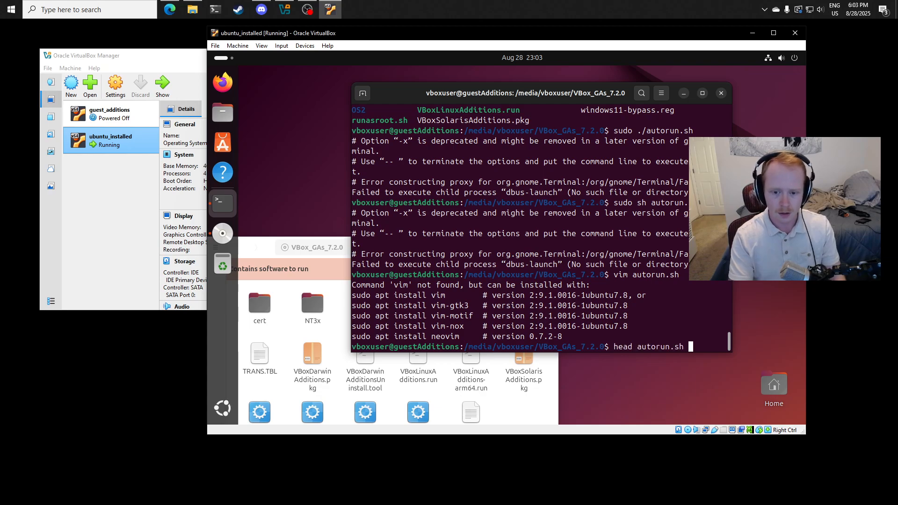
key("Return")
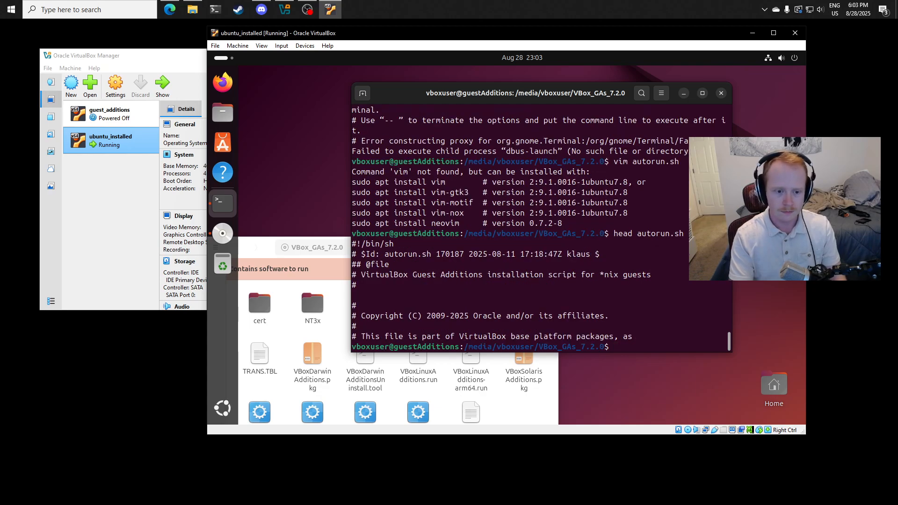
- Page through the whole autorun.sh script with more to examine how it launches the Linux installer
type("more autorun.sh")
key("Return")
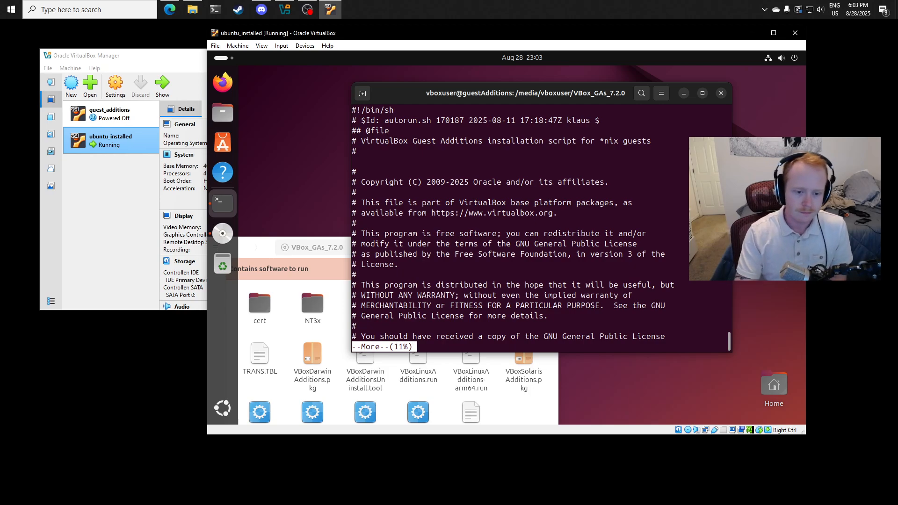
key("space")
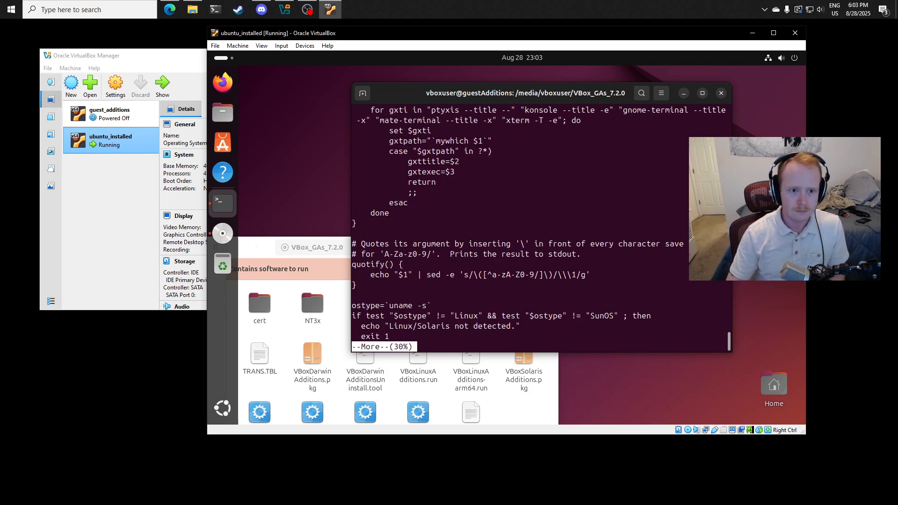
key("b")
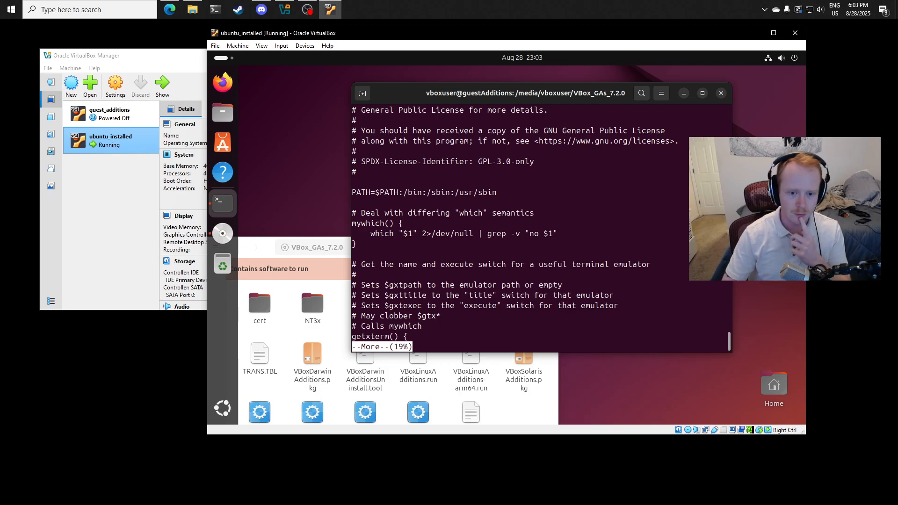
key("space")
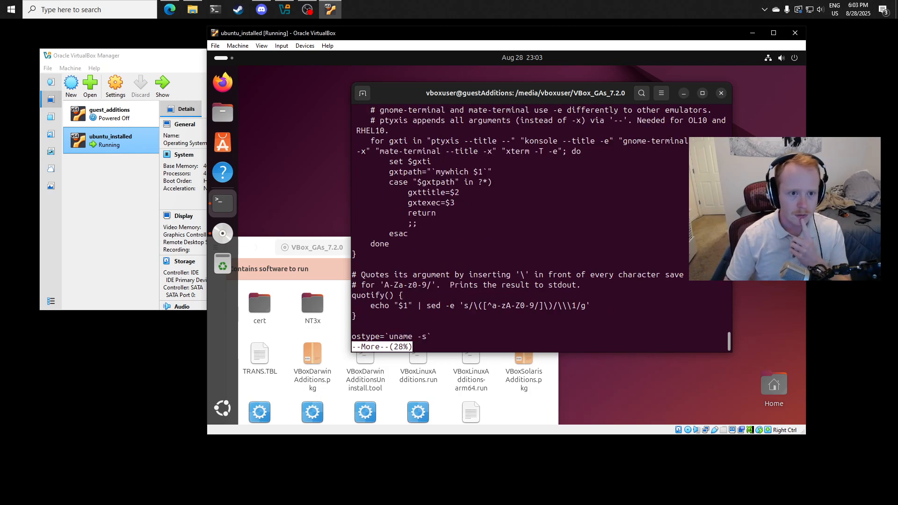
key("space")
key("space")
key("space")
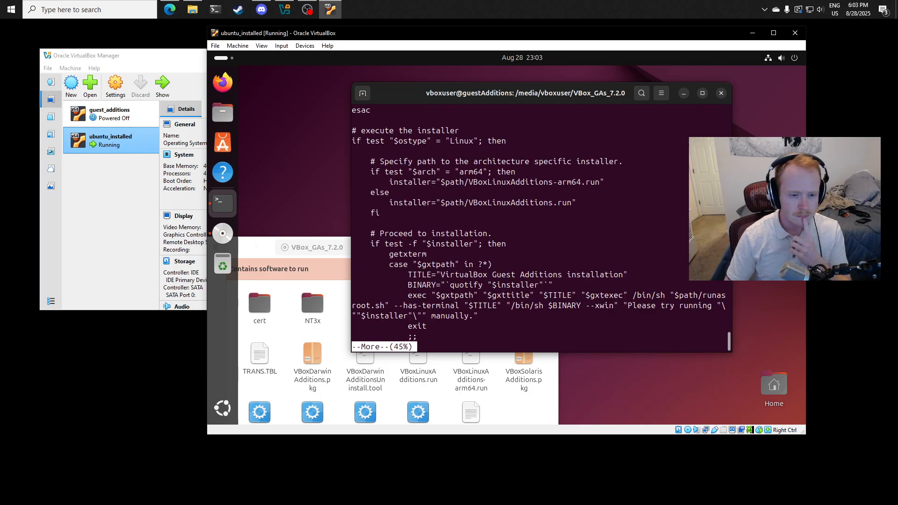
key("space")
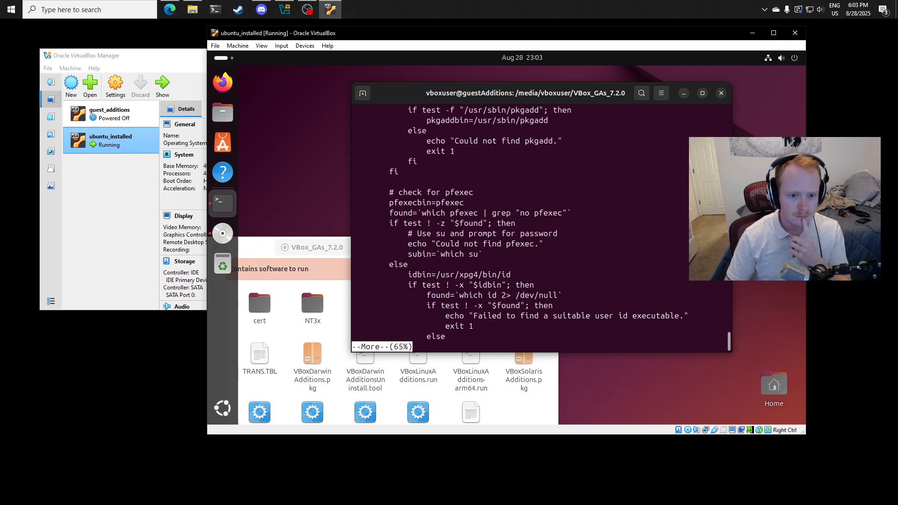
key("space")
key("space")
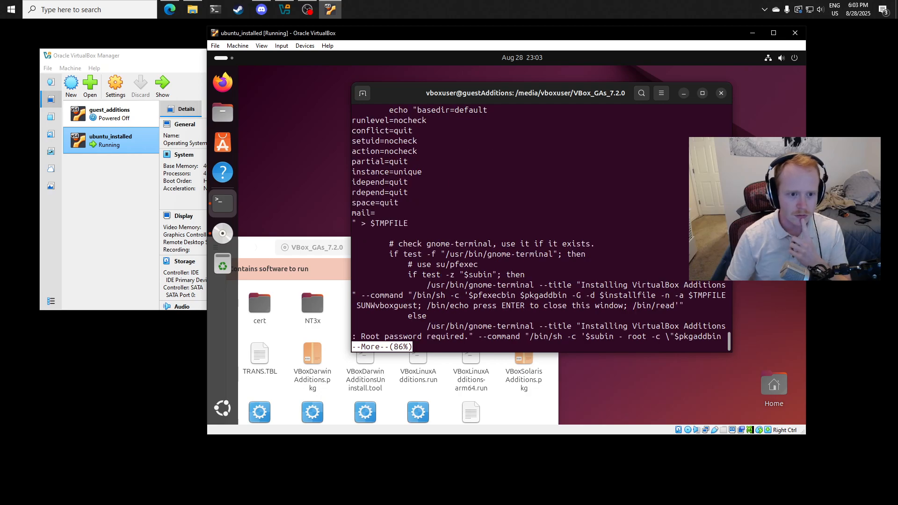
key("space")
key("space")
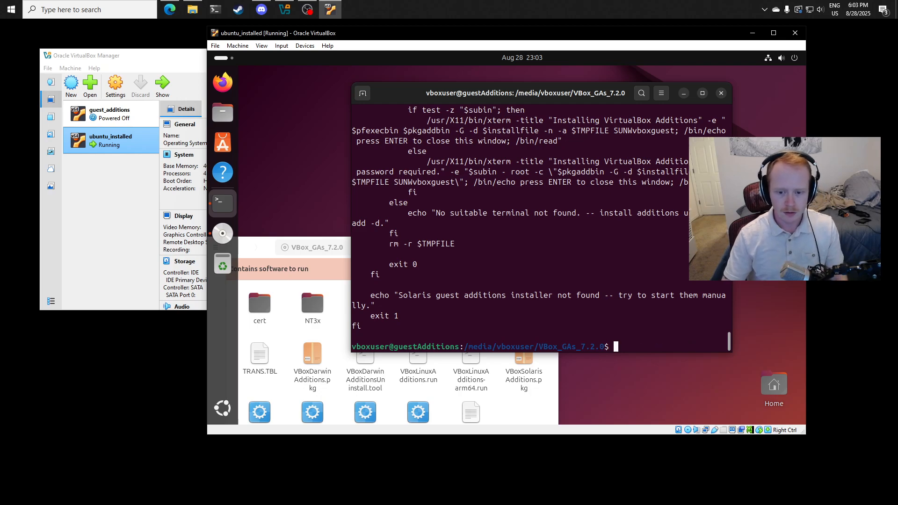
- Run ./autorun.sh without sudo and authenticate the Guest Additions installer with the account password
type("./autorun.sh")
key("Return")
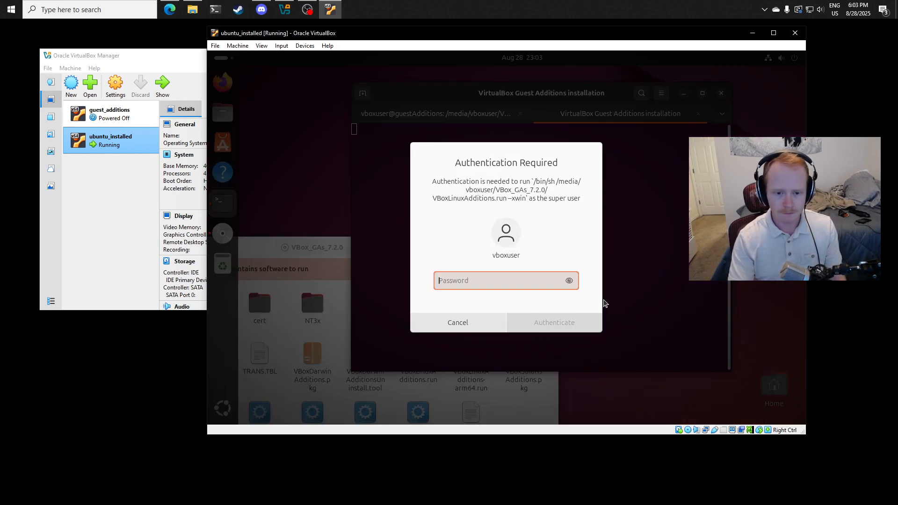
type("changeme")
key("Return")
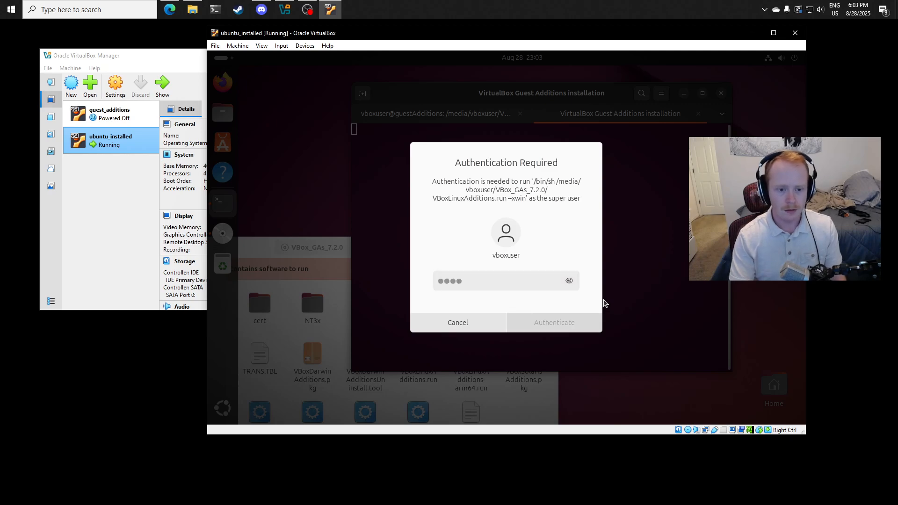
- Highlight the autorun.sh command in the original terminal session, then minimize the VBox_GAs_7.2.0 file window and return to the installation output
left_click(470, 119)
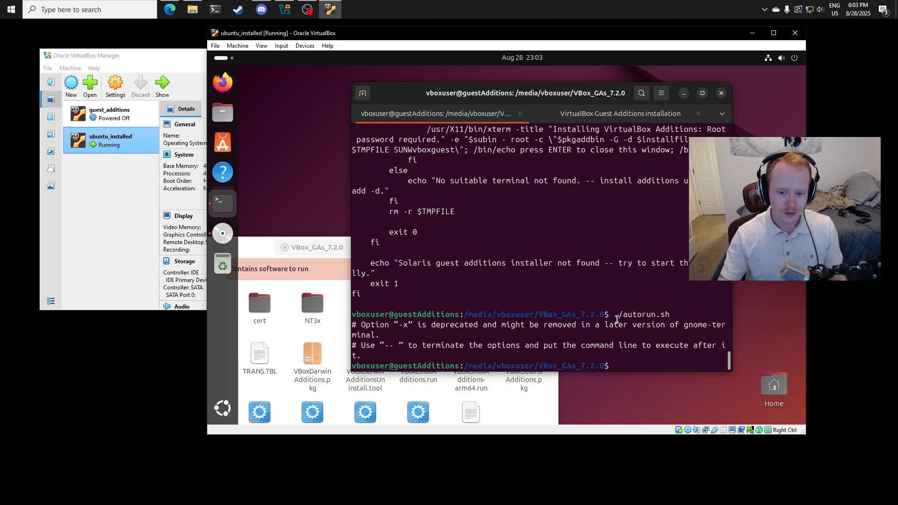
left_click_drag(618, 319, 669, 318)
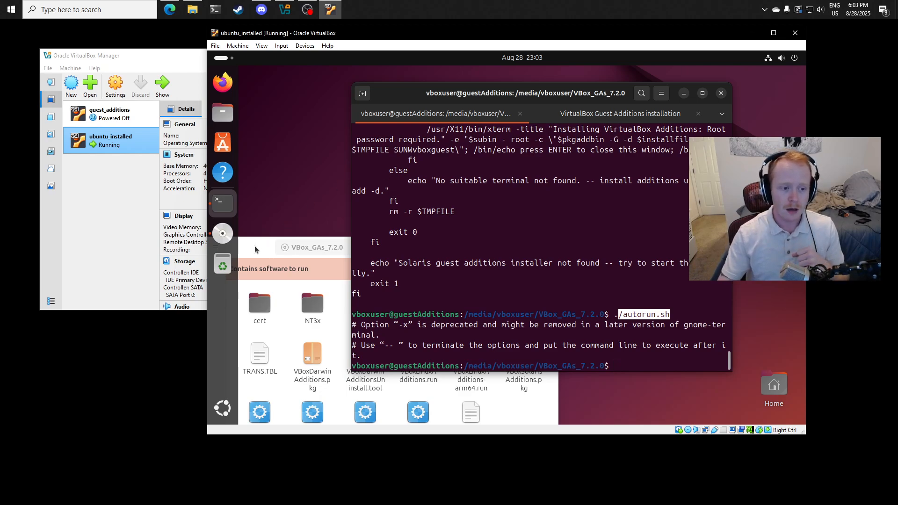
left_click_drag(255, 247, 305, 234)
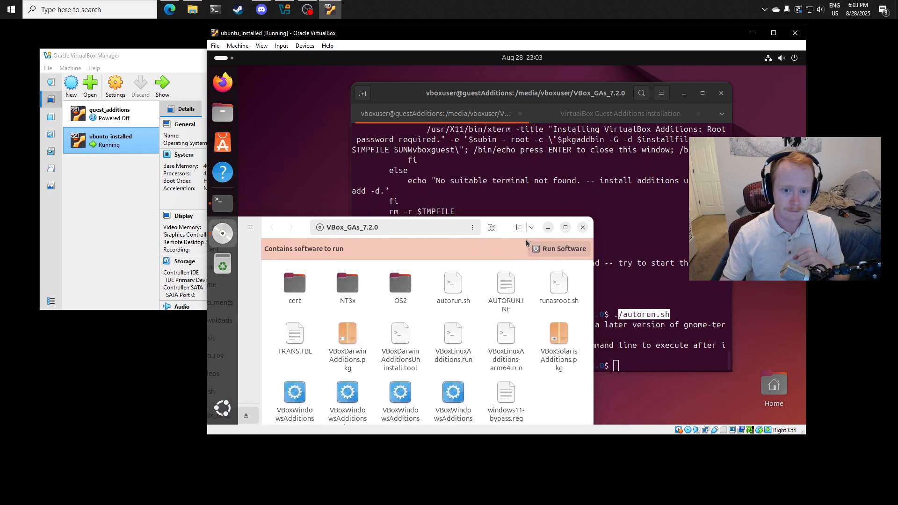
left_click(547, 231)
left_click(608, 121)
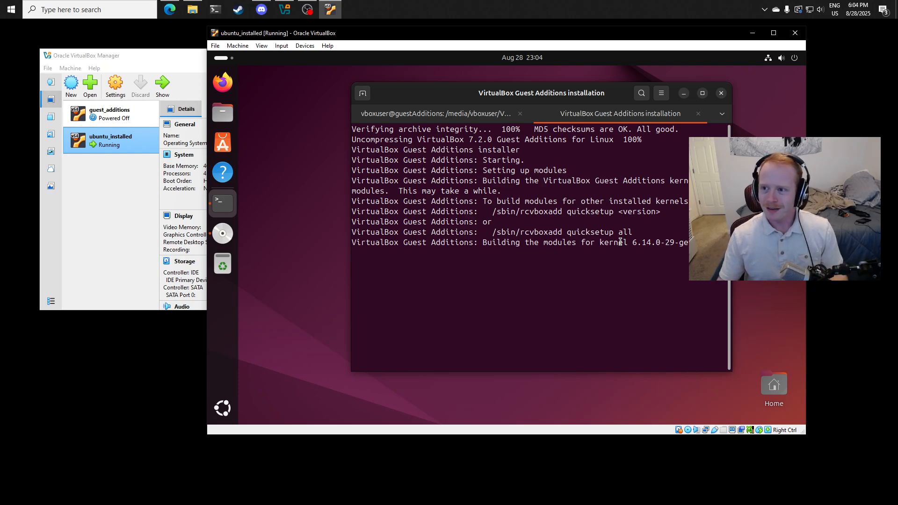
- Switch to the Windows host, open Notepad, and move and narrow its empty window over the virtual machine
key("super")
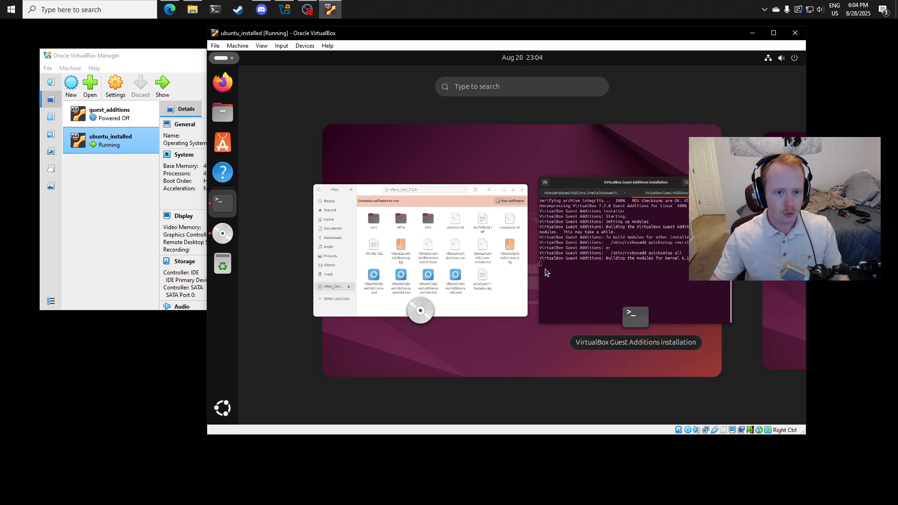
key("super")
left_click(160, 357)
key("super")
type("not")
key("Return")
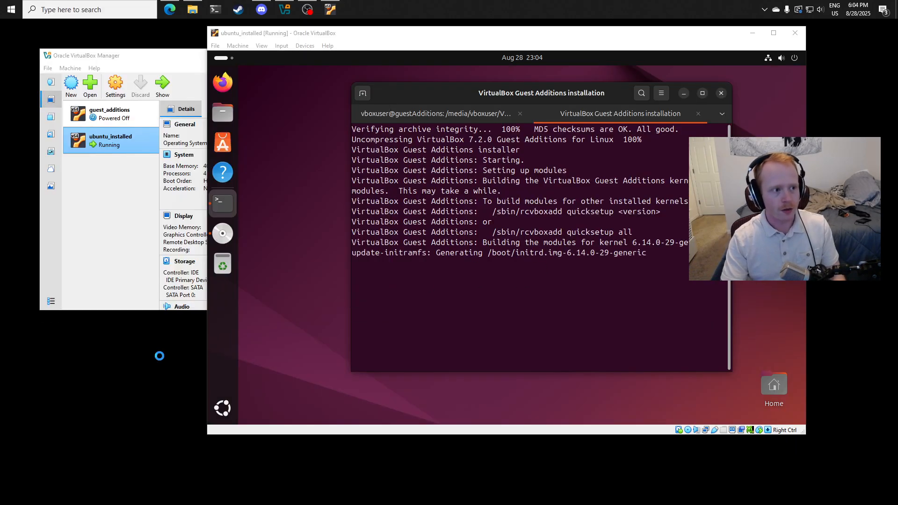
left_click_drag(379, 99, 550, 196)
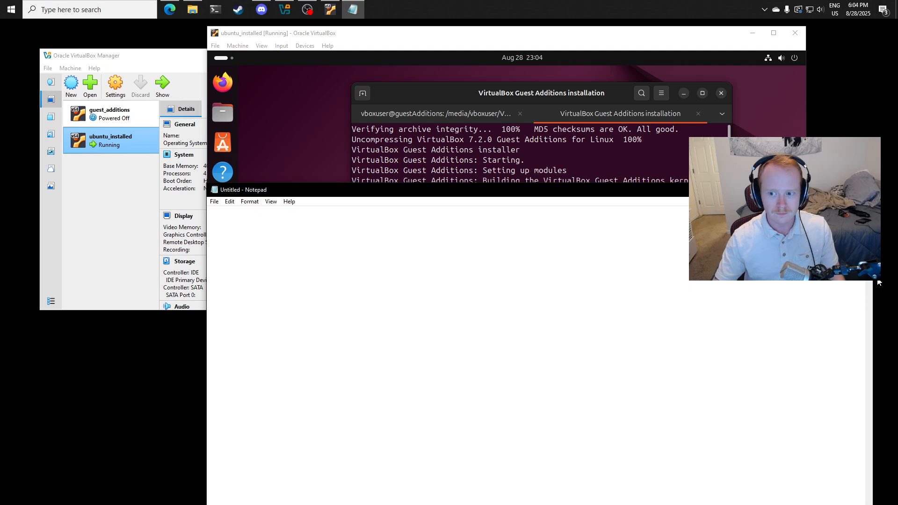
left_click_drag(879, 282, 548, 276)
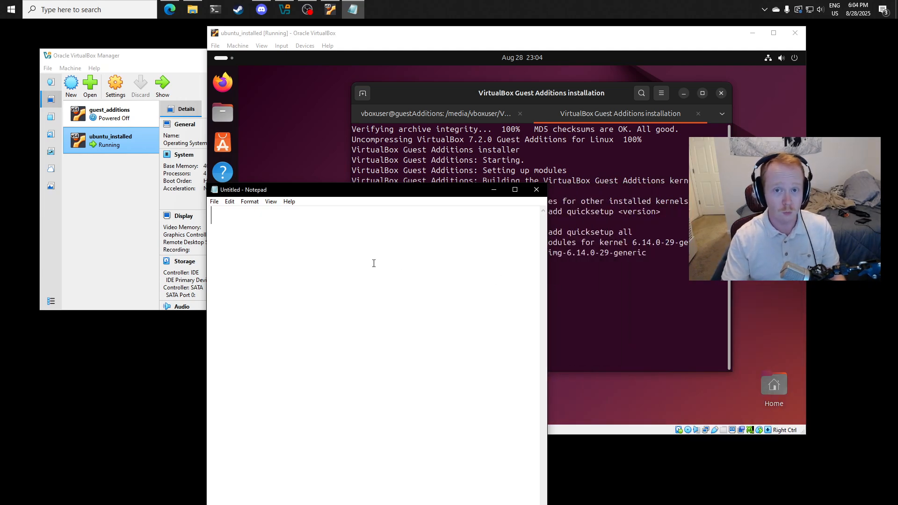
- Write the note "1. install build-essential" with the command `sudo apt install build-essential` on the line below it
type("1. ")
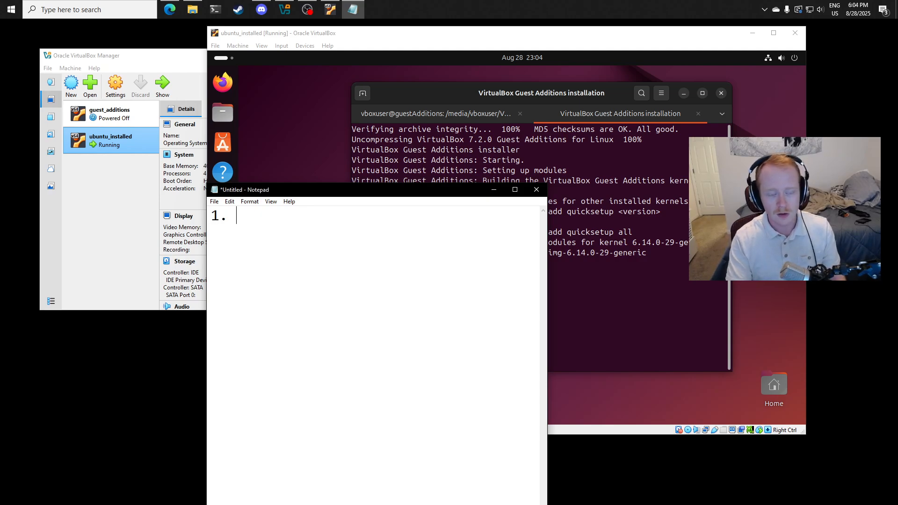
type("instal")
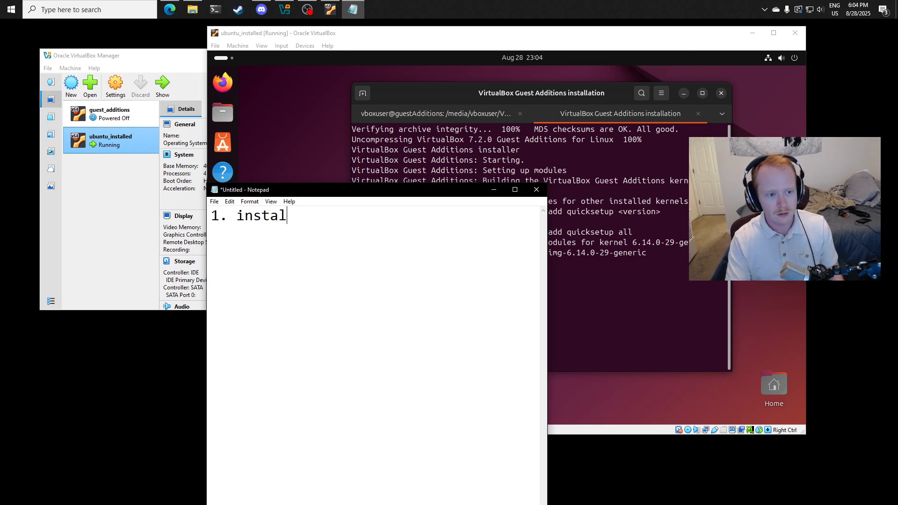
type("l build-essen")
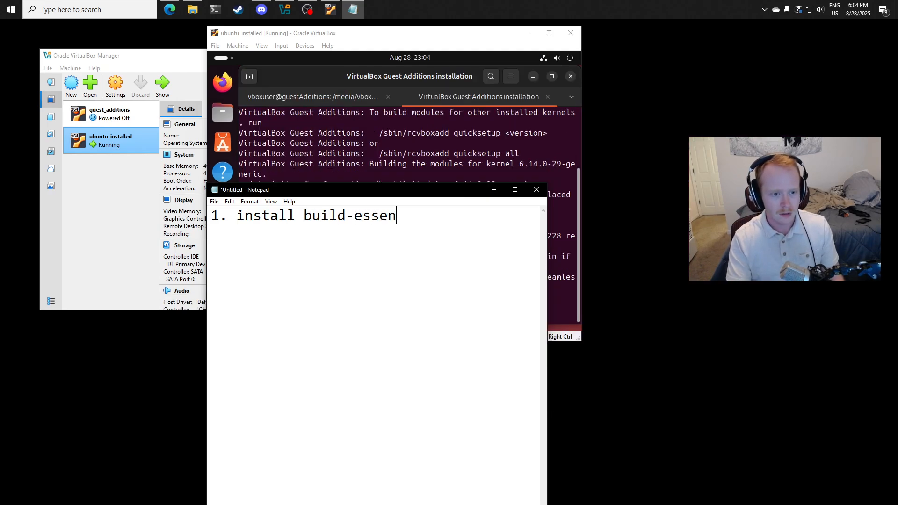
type("tial `sudo")
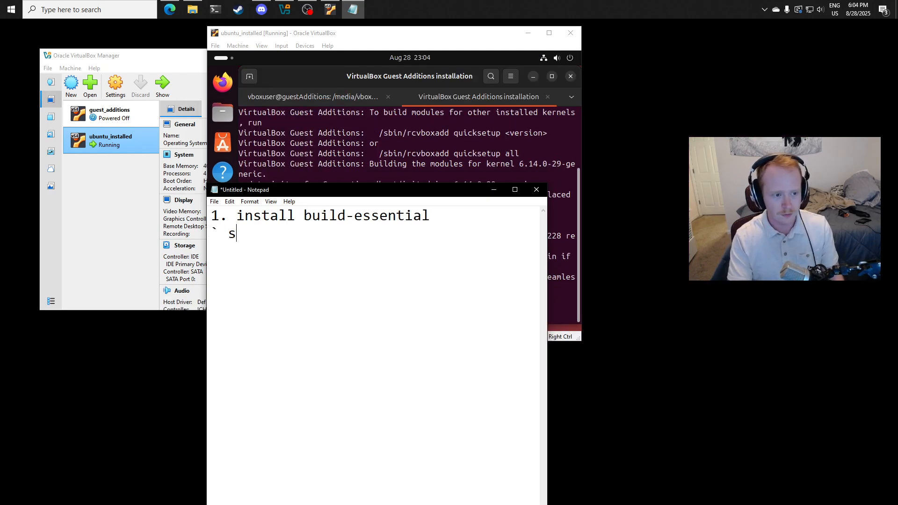
type(" apt insta")
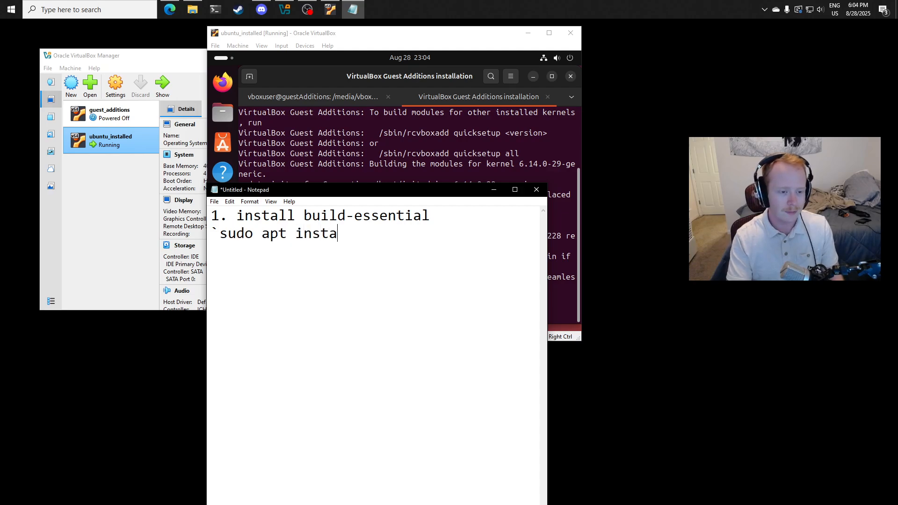
type("ll build-es")
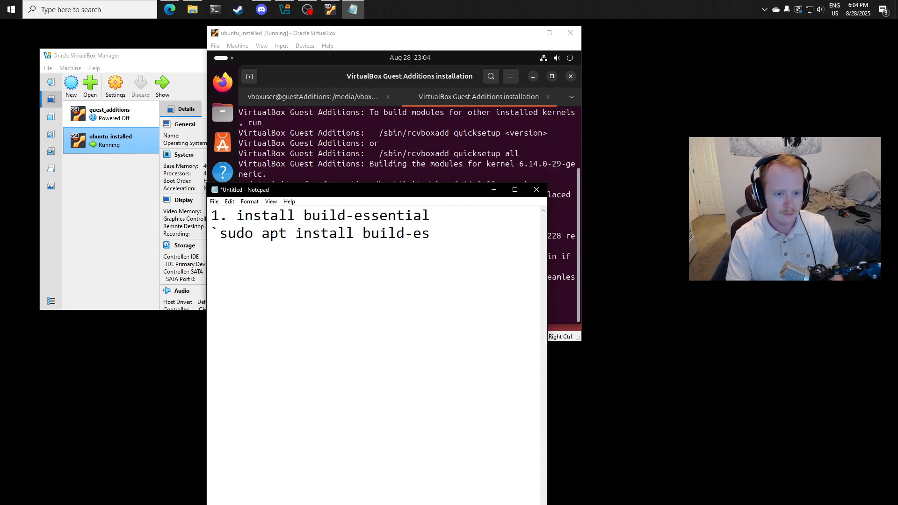
type("sential`")
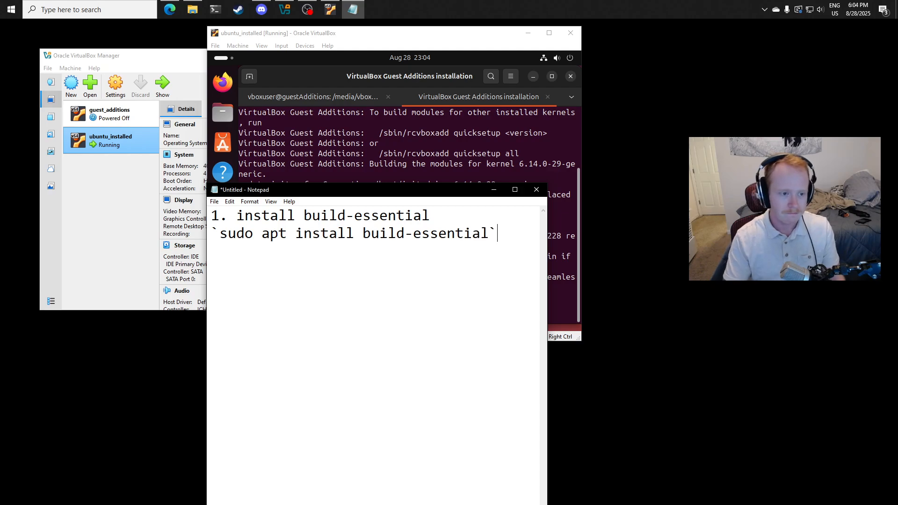
- Leave a blank line and start the second note with "2. mount guest additions CD (Devices >"
key("Return")
type("2.")
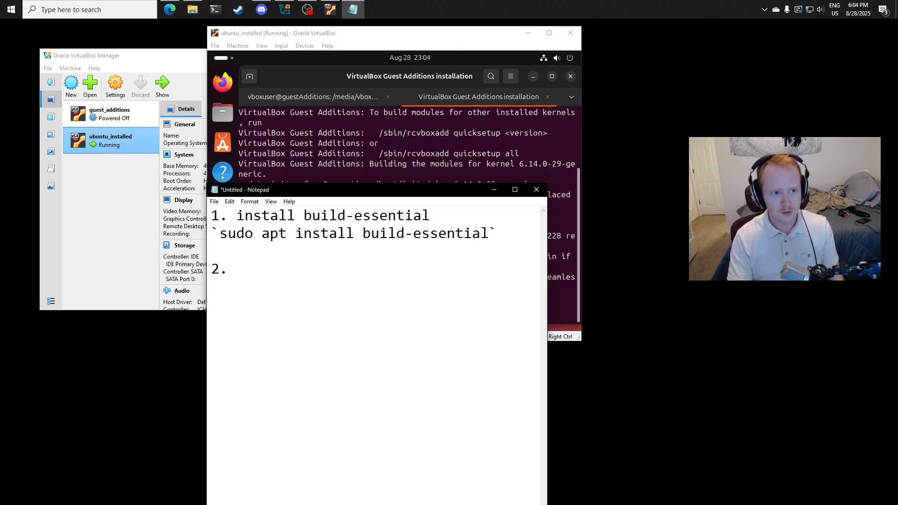
type(" mount gue")
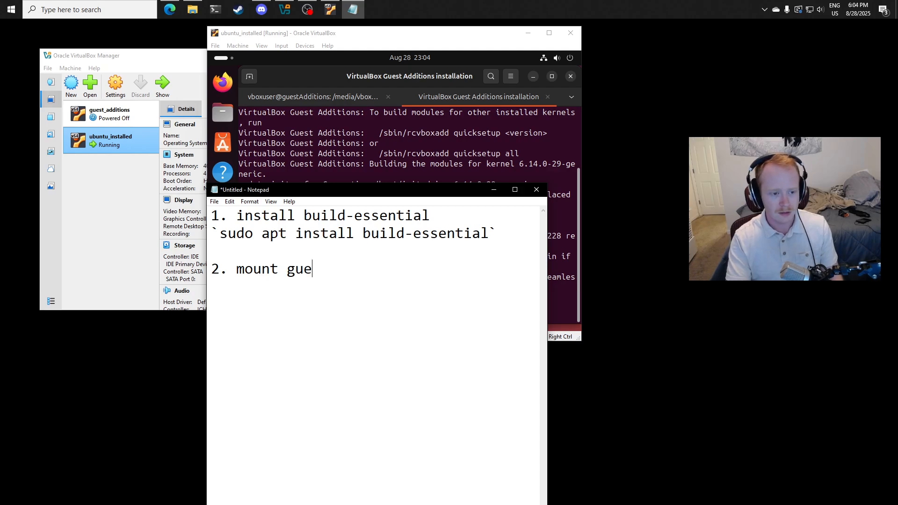
type("st additions CD")
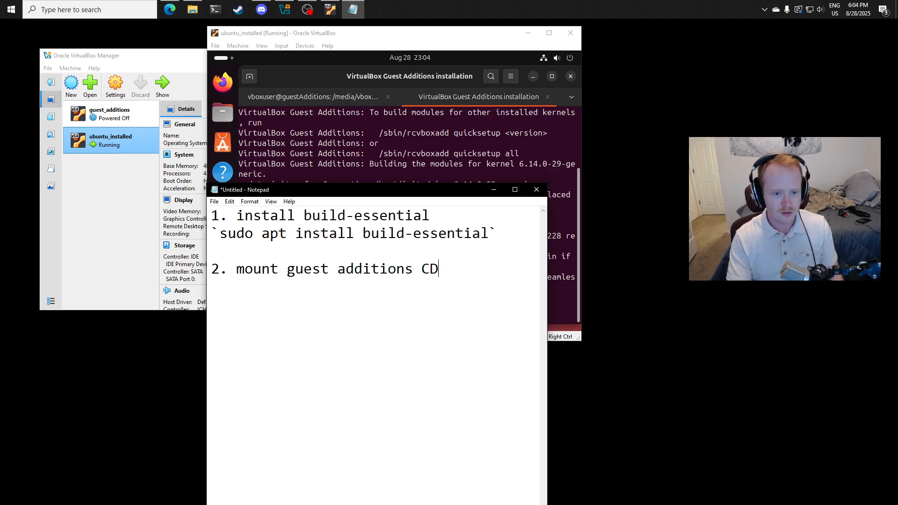
type(" (Devices >")
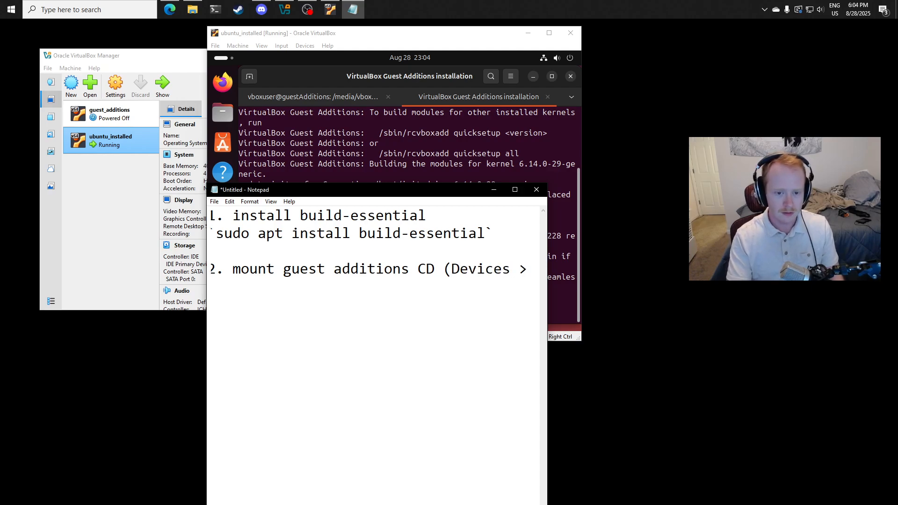
- Complete the second note with "Insert Guest...)" after checking the VM's Devices options, and widen and move Notepad below the terminal output
left_click(307, 57)
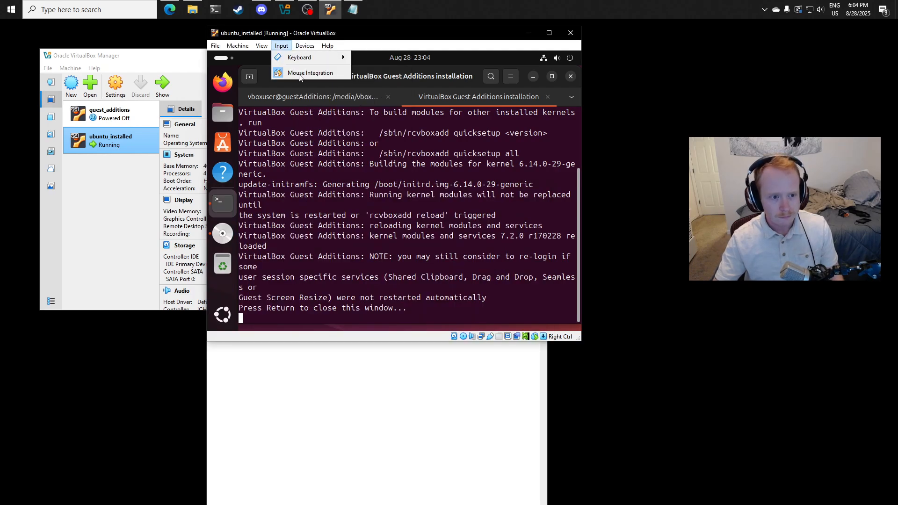
left_click(305, 46)
left_click(526, 344)
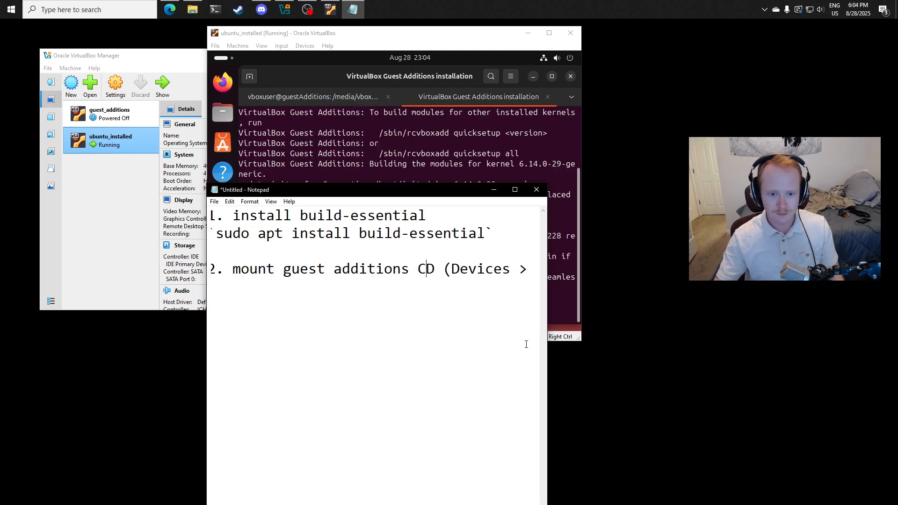
type("Insert")
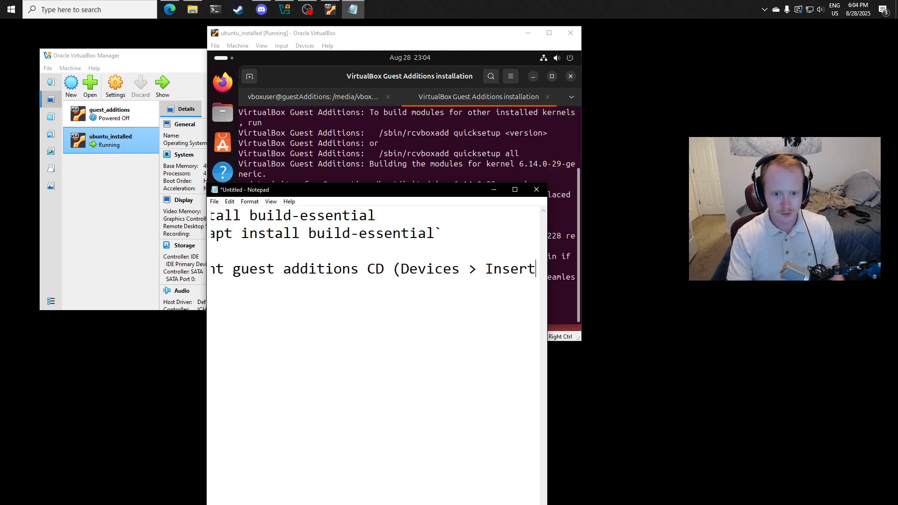
type(" Guest...)")
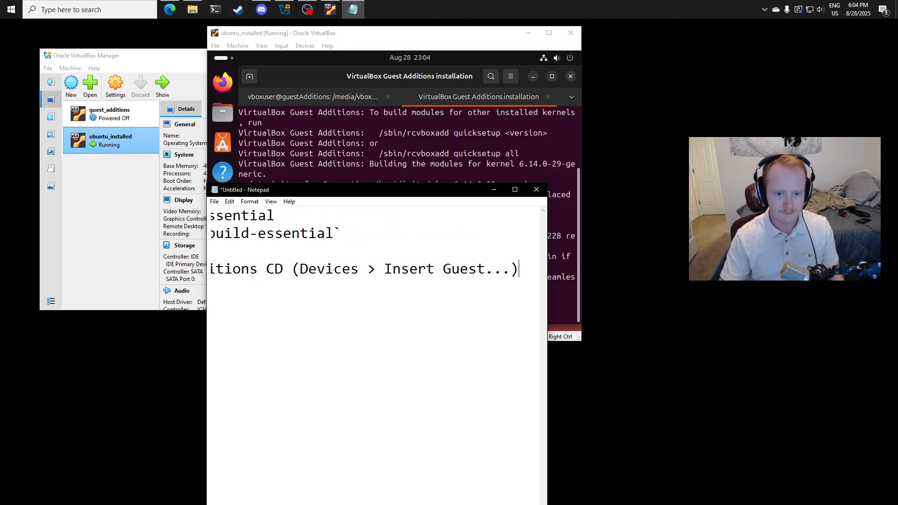
left_click_drag(592, 361, 788, 353)
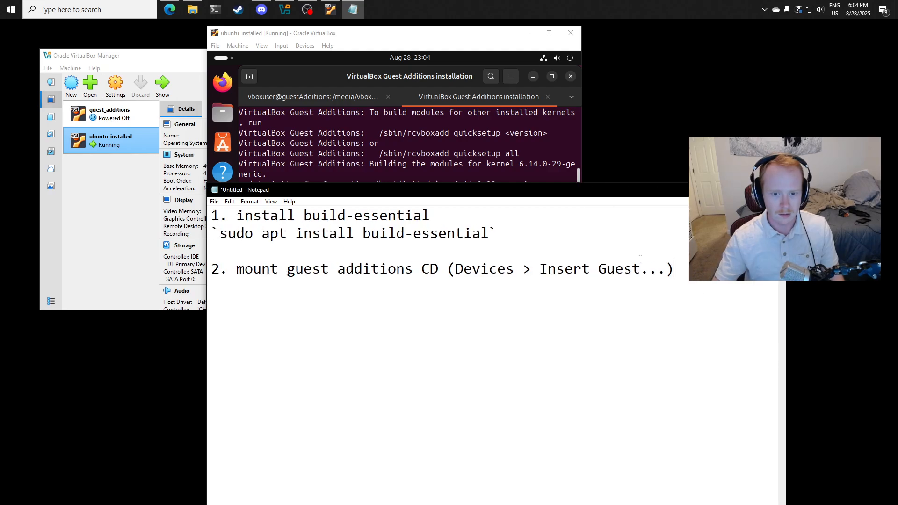
left_click_drag(610, 193, 600, 328)
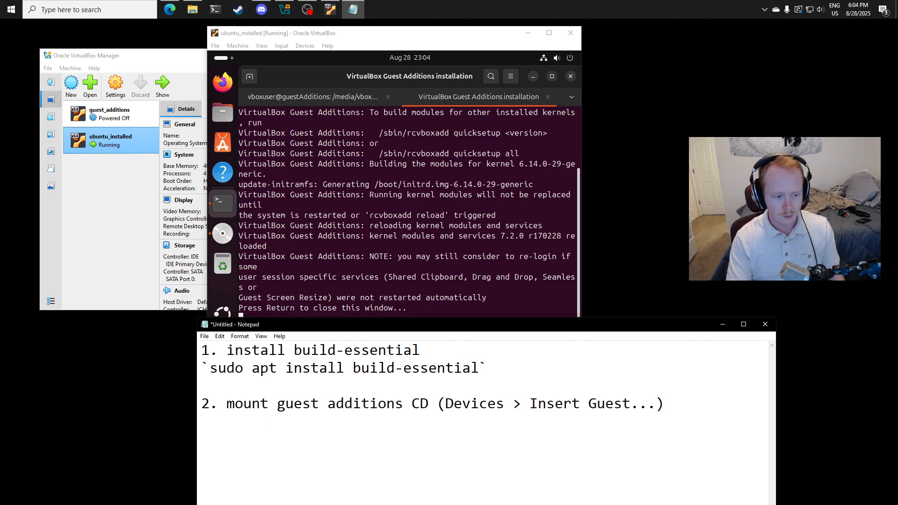
- Leave a blank line and write the third note "3. open the CD and run it (either through GUI)"
key("Return")
key("Return")
type("3.")
type(" ope")
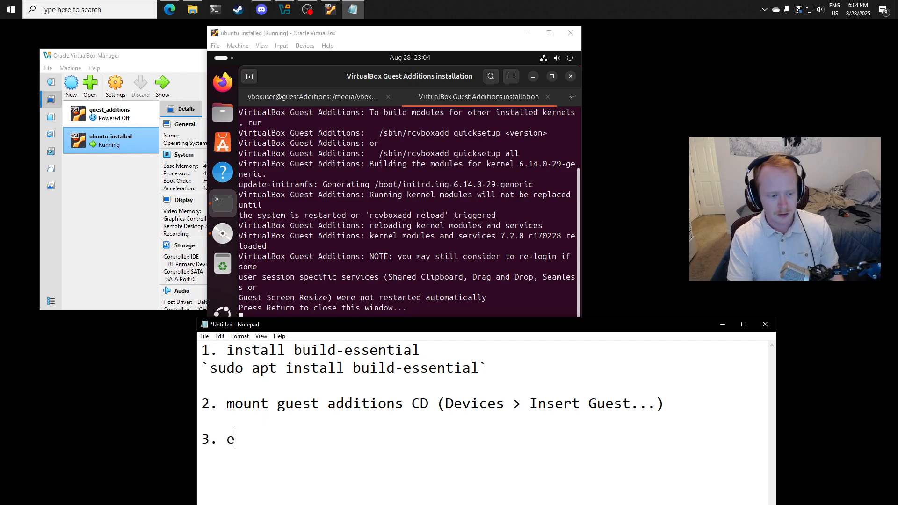
key("BackSpace")
type("open the CD ")
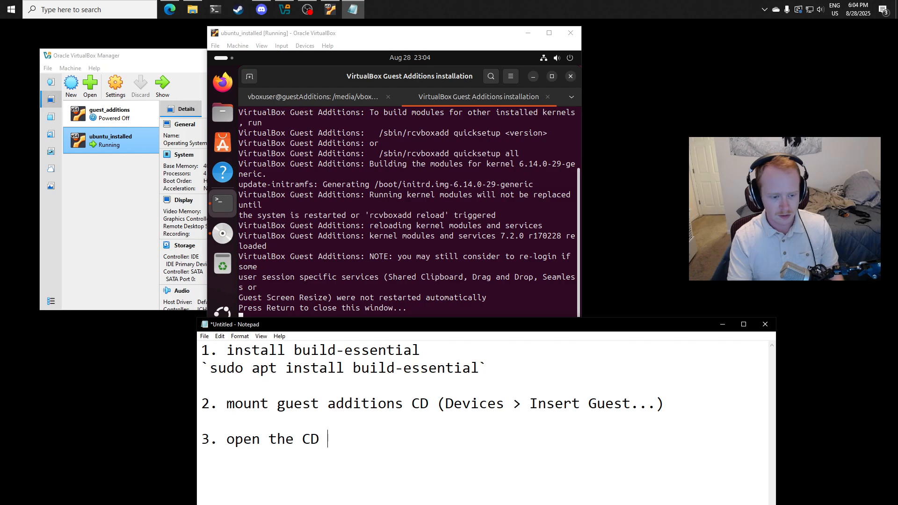
type("and run it (")
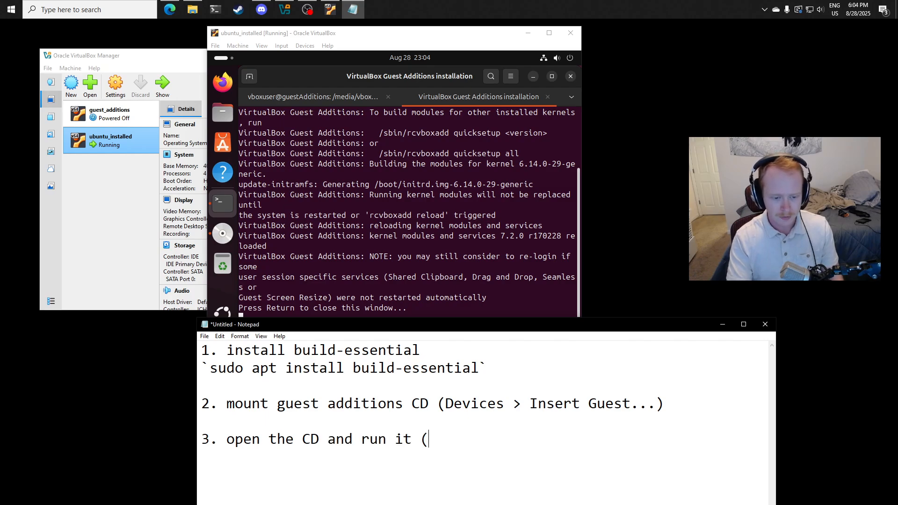
type("either whrough GUI")
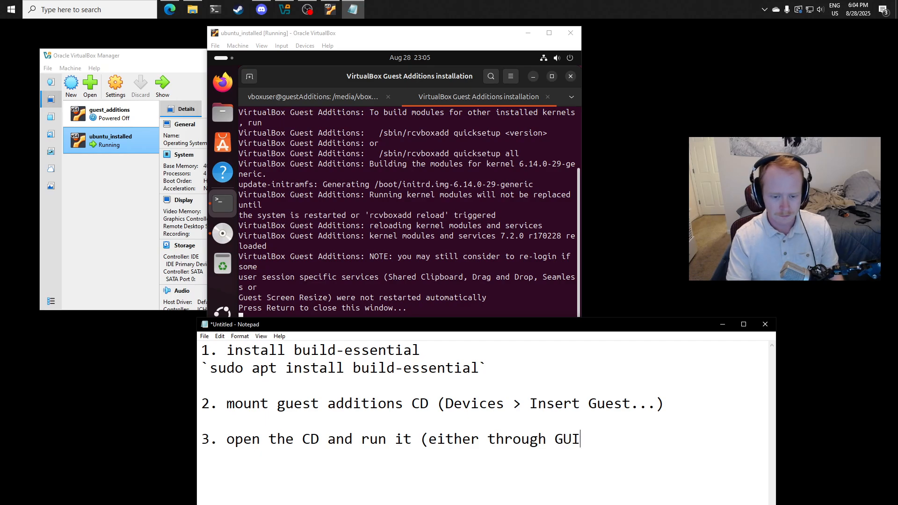
type("),")
key("BackSpace")
type(") ")
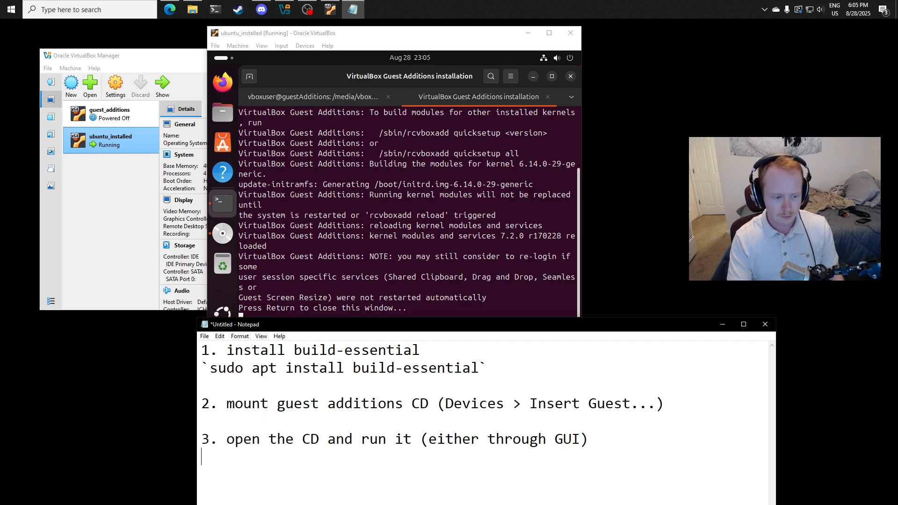
type("if not GUI, ")
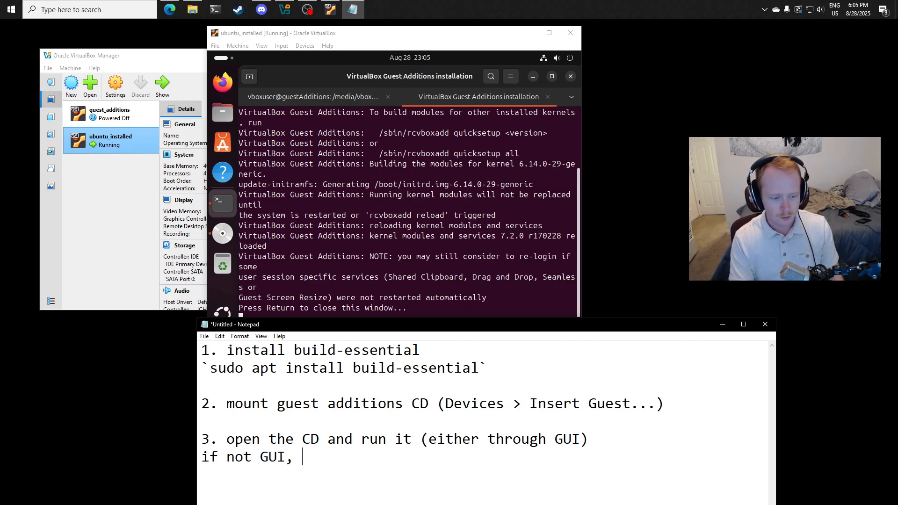
type("cd /media/")
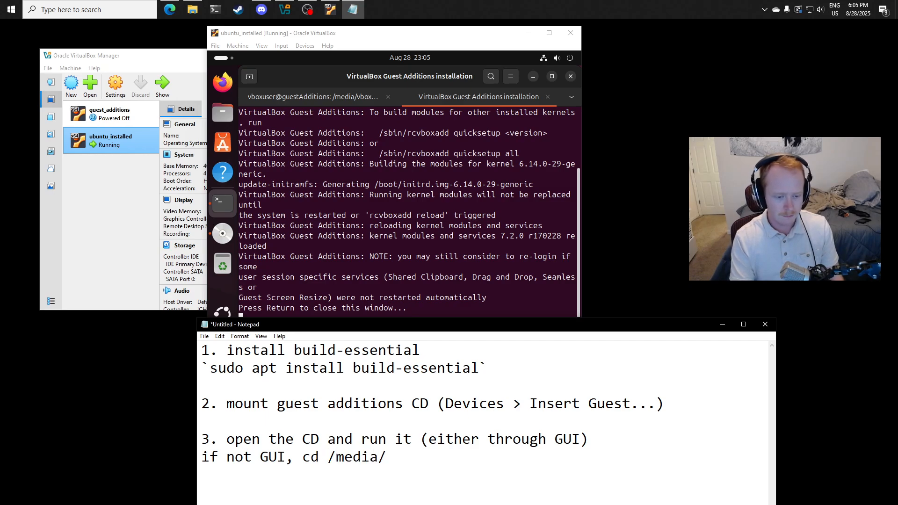
type("{username")
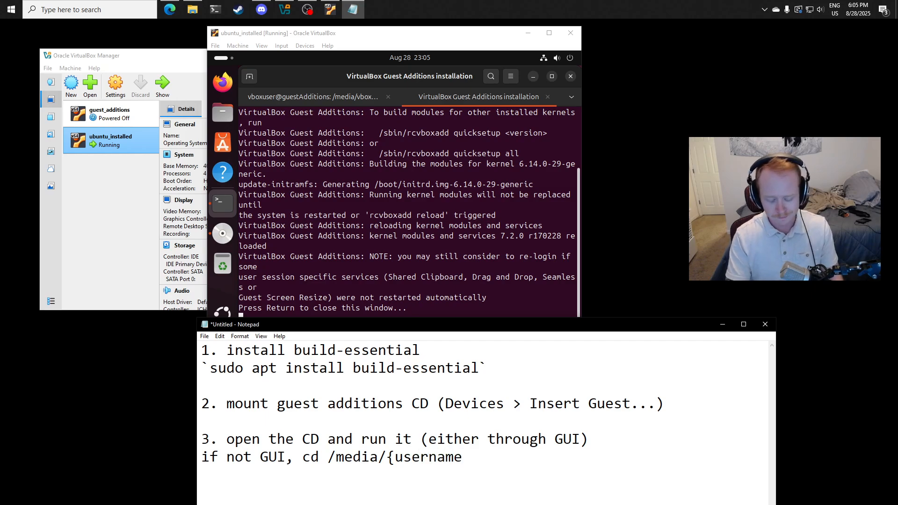
type("}/VBOX")
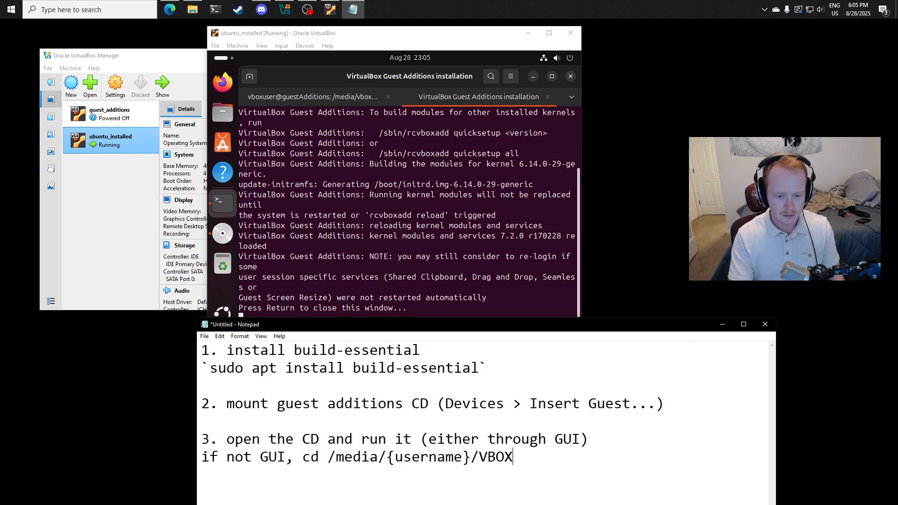
- Below the third note, add the line "if not GUI, cd /media/{username}/VBox_GAs_7.10"
key("BackSpace")
key("BackSpace")
key("BackSpace")
type("Box")
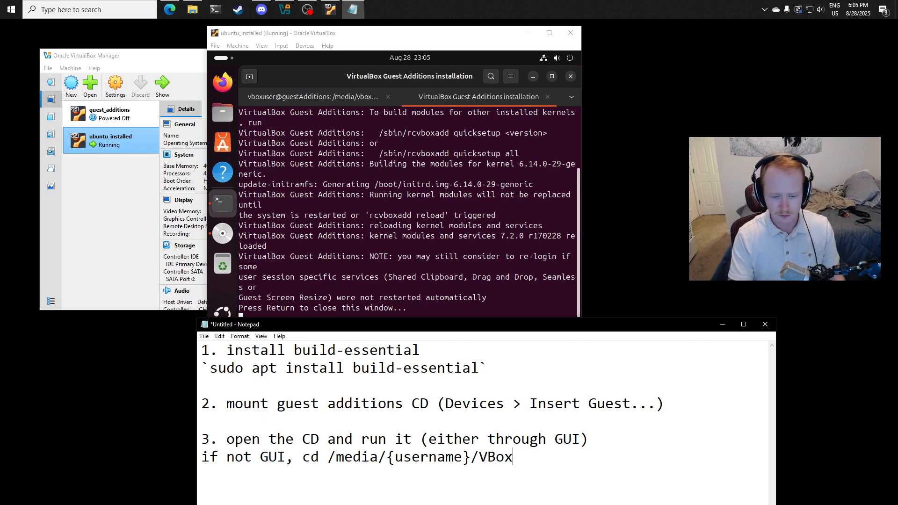
type("_GAs")
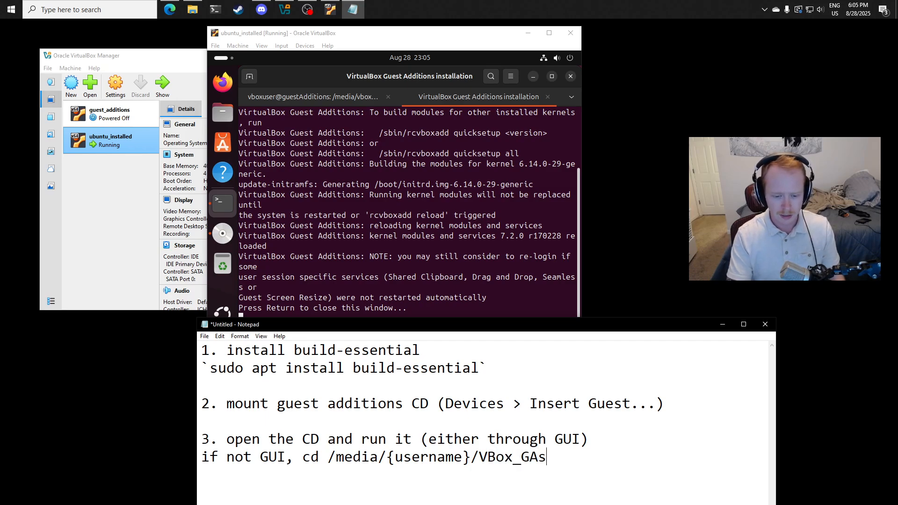
type("_7.1")
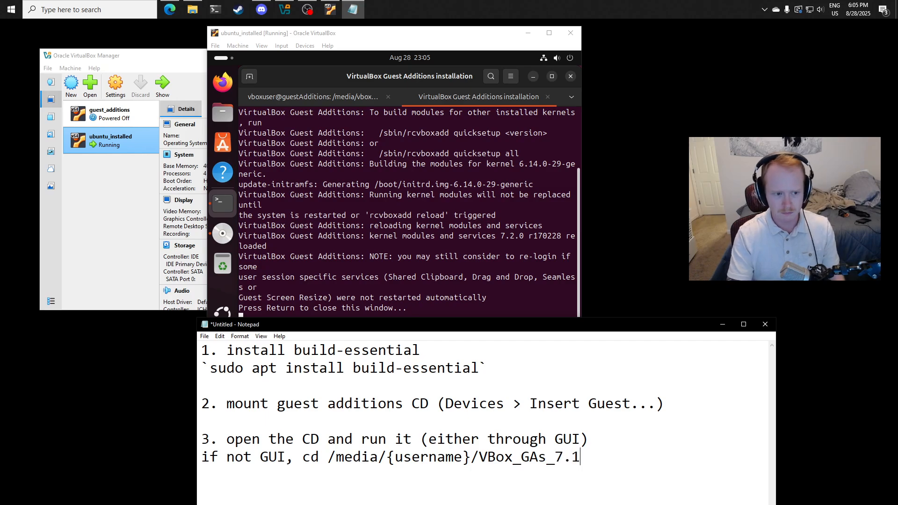
type("0")
- Check the CD folder name in the VM's shell session and correct the version in the noted path to 7.2.0
left_click(313, 96)
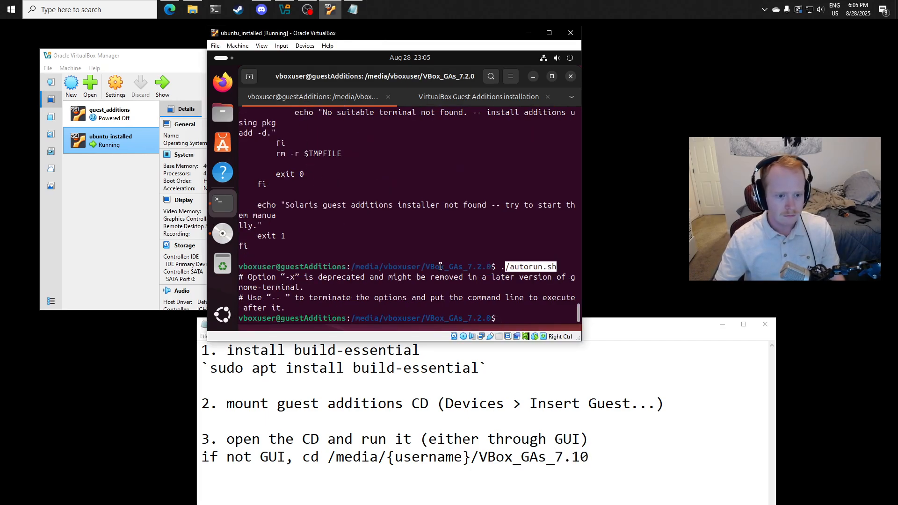
left_click(604, 444)
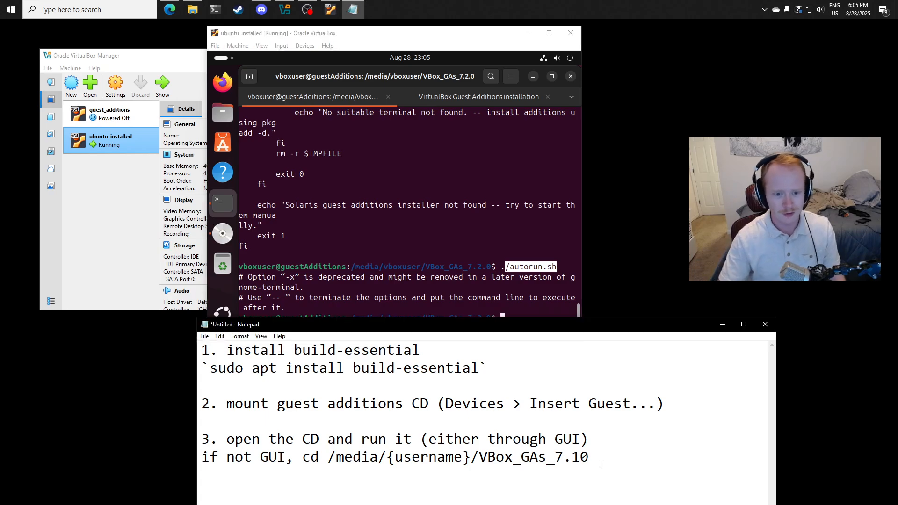
key("BackSpace")
key("BackSpace")
type("2.0")
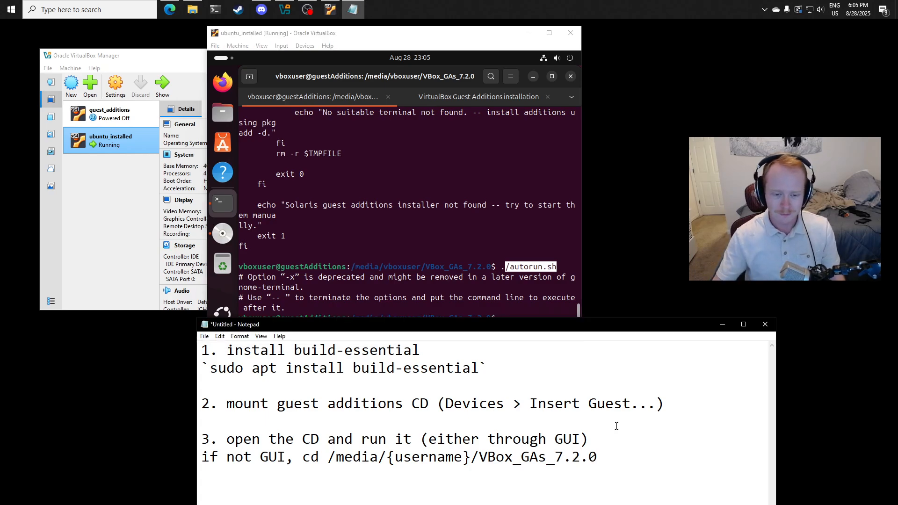
- Add the command "./autorun.sh" on the line below the path, and reposition Notepad over the lower part of the virtual machine
left_click_drag(581, 332, 577, 350)
left_click(610, 446)
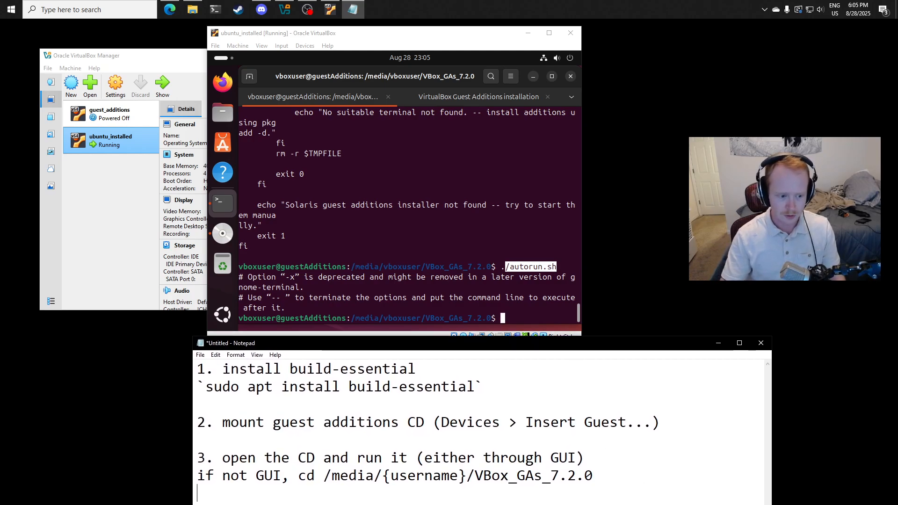
key("Return")
left_click_drag(539, 346, 697, 86)
type("./autorun")
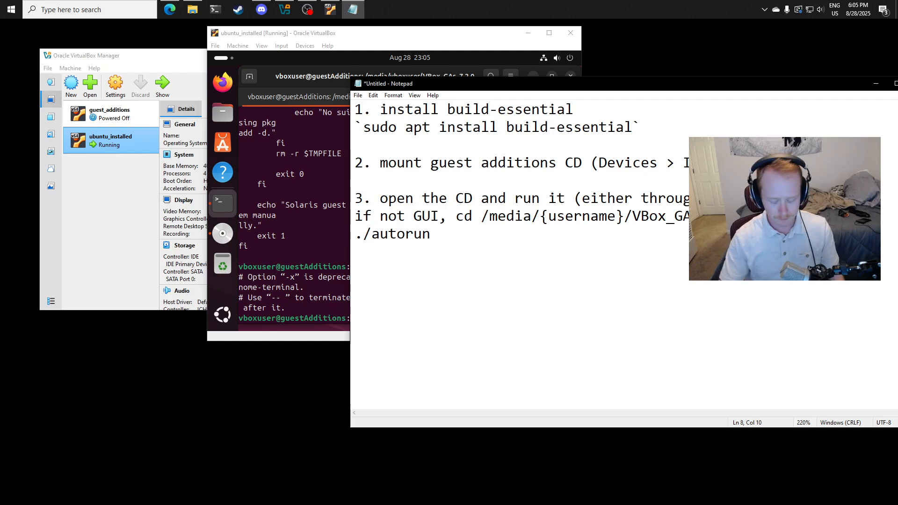
type(".sh")
left_click_drag(648, 89, 541, 270)
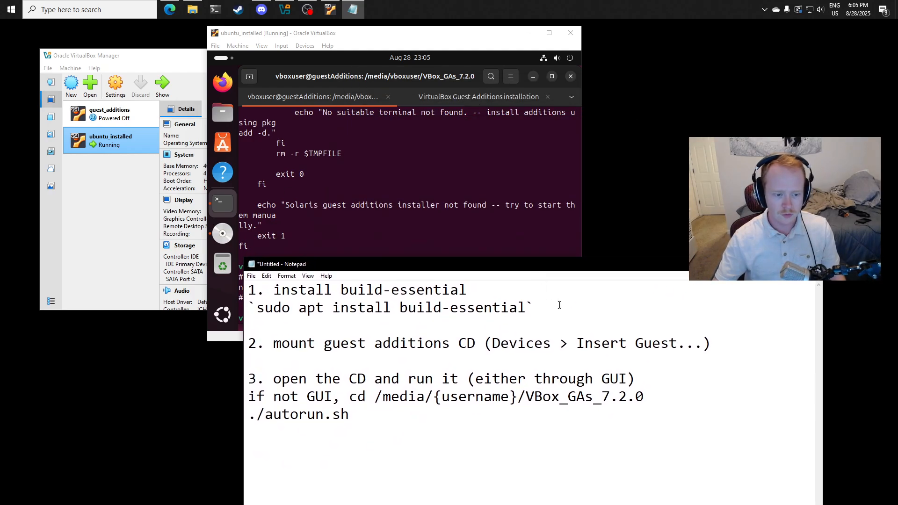
- Return to the Guest Additions installation output in the VM and highlight the closing note about re-login
left_click(417, 41)
left_click(465, 97)
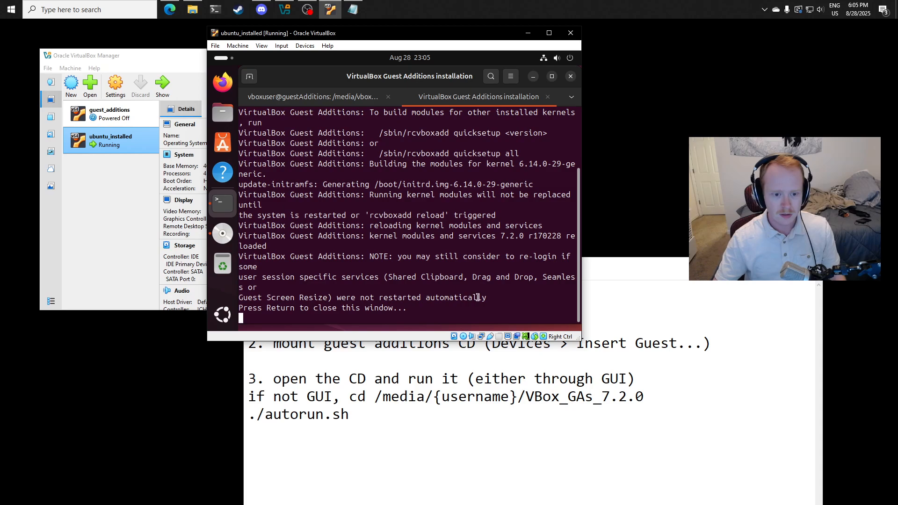
left_click_drag(491, 298, 239, 257)
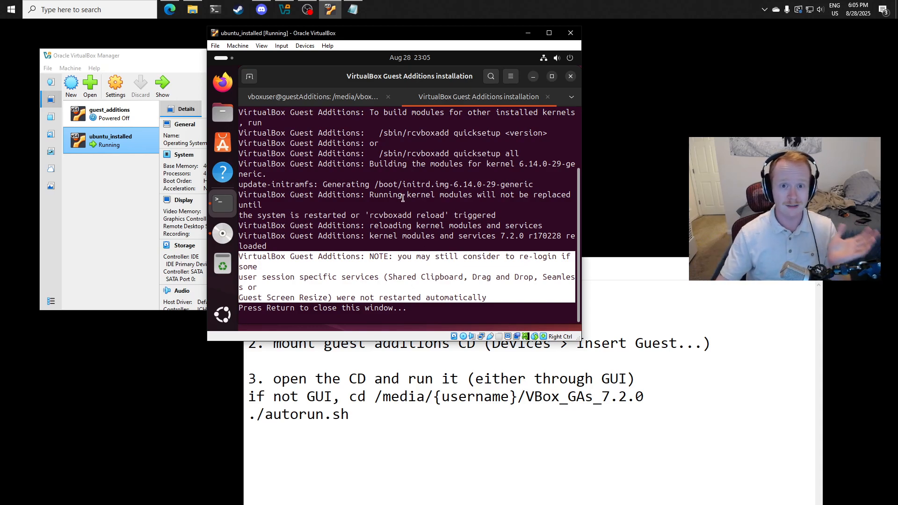
left_click(374, 169)
- Start the Guest Additions upgrade for the running ubuntu_installed virtual machine
left_click(305, 45)
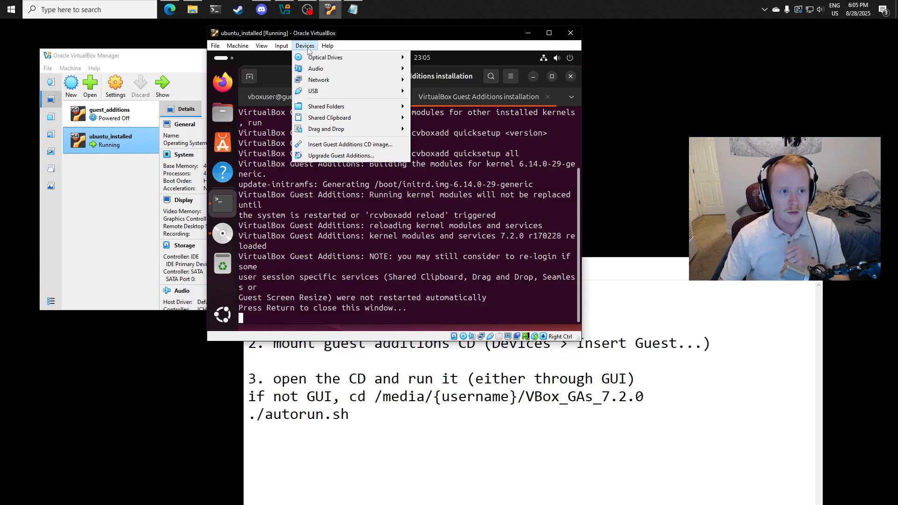
mouse_move(305, 45)
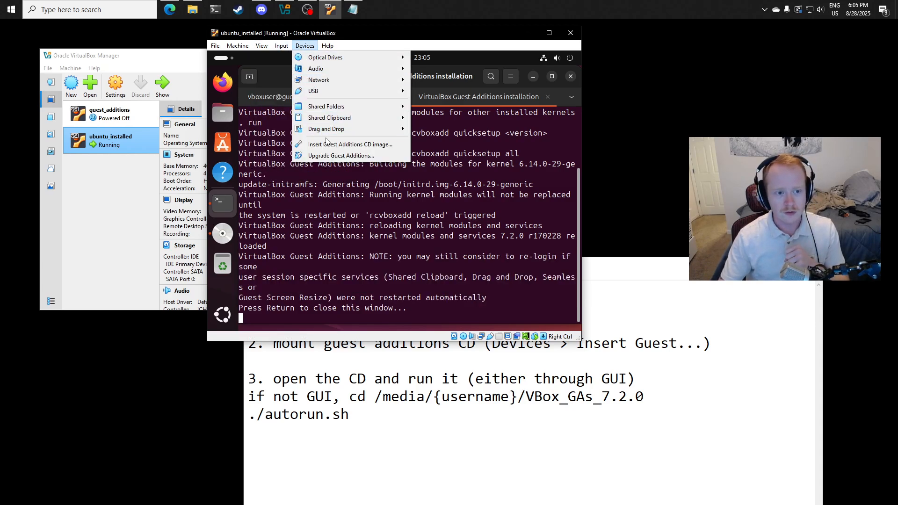
left_click(331, 156)
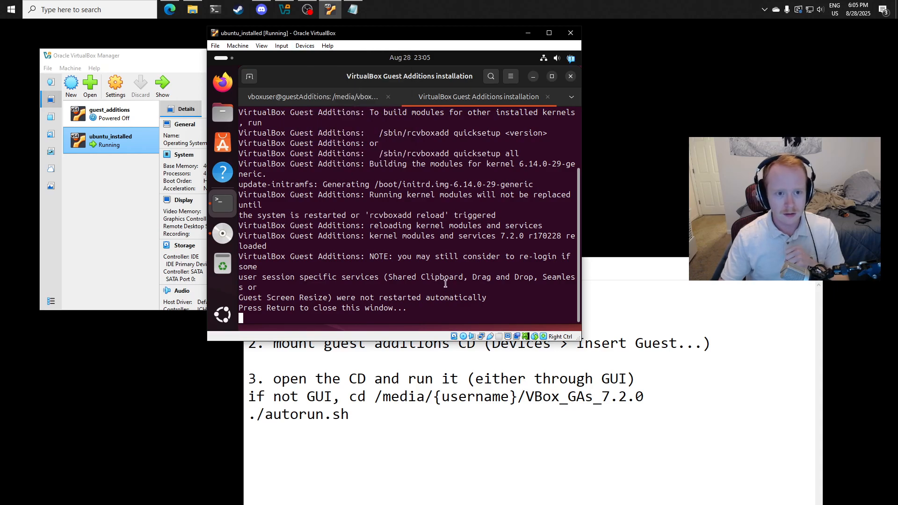
- Switch to Notepad, leave a blank line and write the fourth note "4. Upgrade Guest Additions (Devices > Upgrade)"
left_click(525, 459)
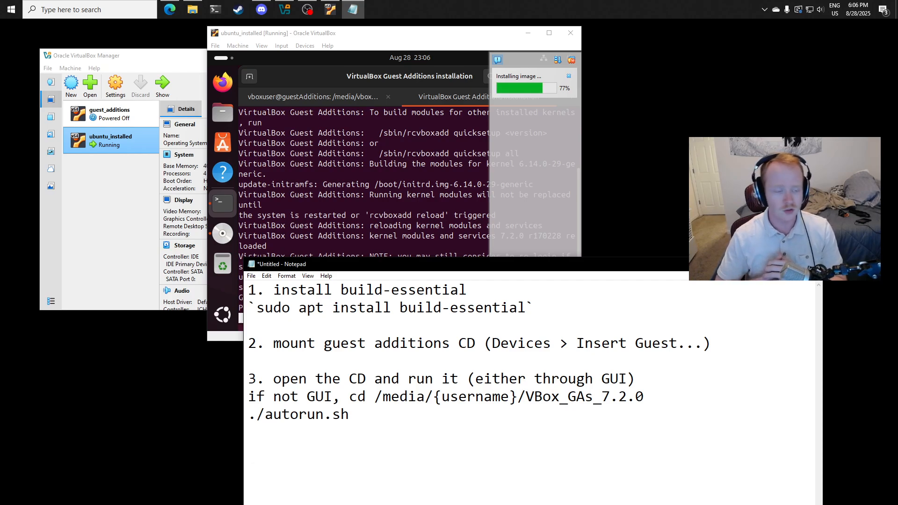
type("4. ")
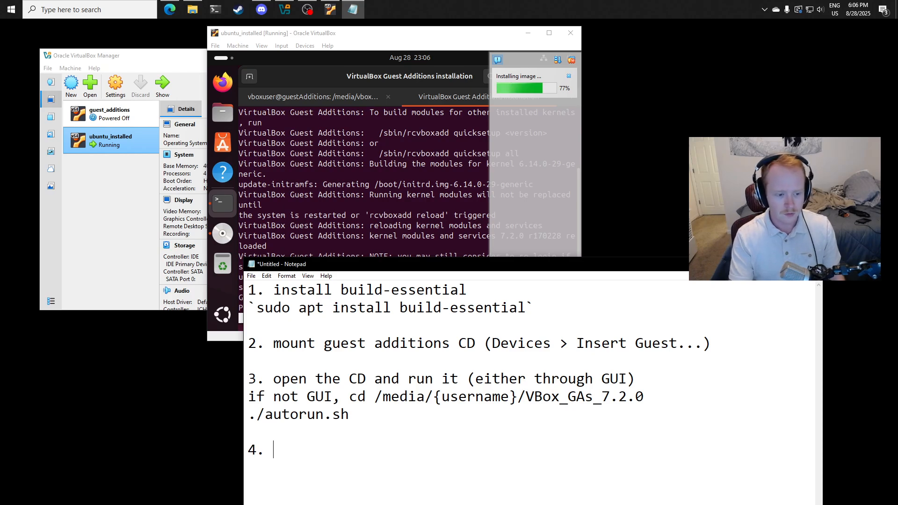
type("Upgrade Devi")
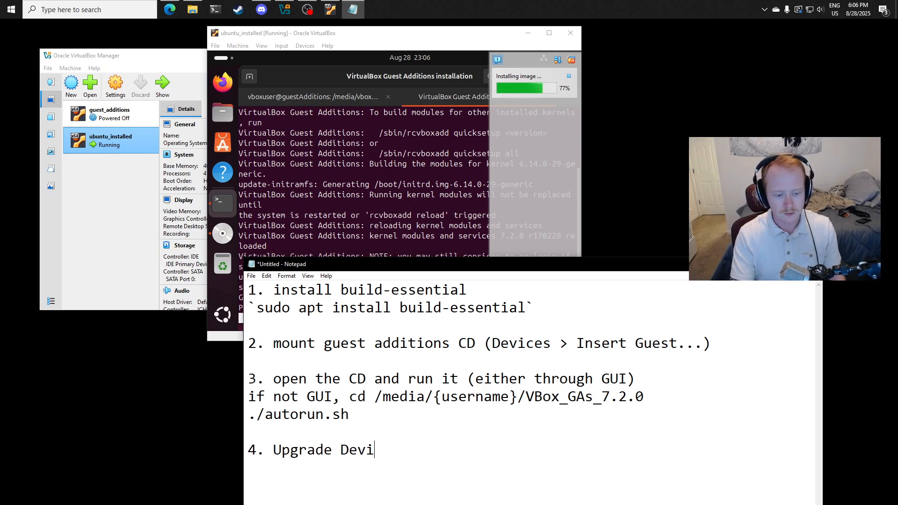
type("ce")
key("BackSpace")
key("BackSpace")
key("BackSpace")
key("BackSpace")
key("BackSpace")
key("BackSpace")
type("Guest")
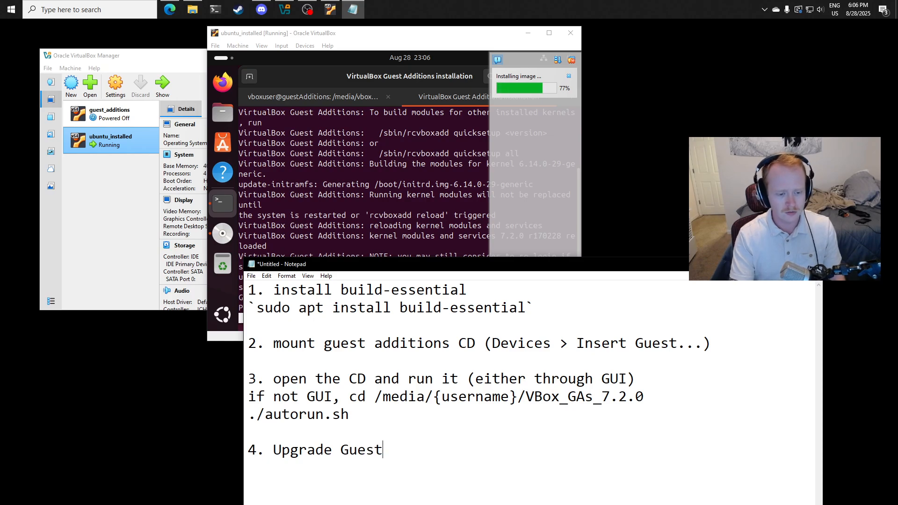
type(" Additions (Dev")
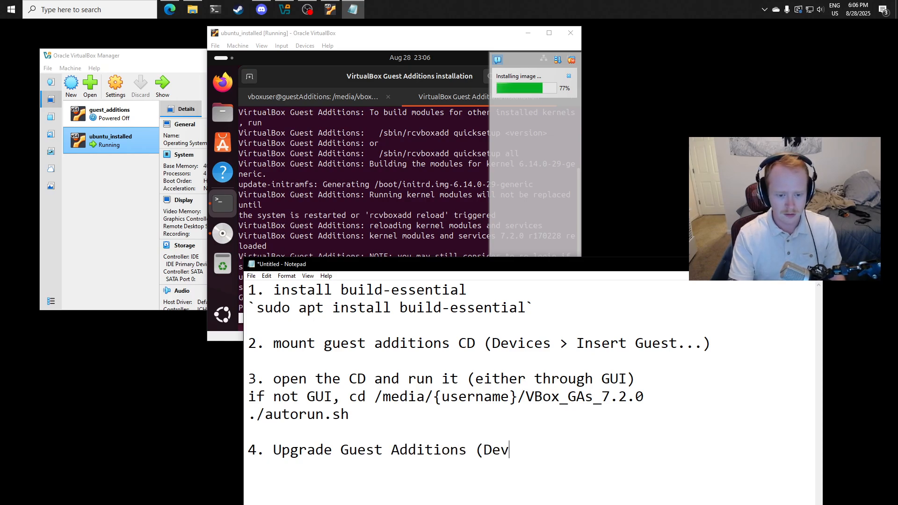
type("icesa")
key("BackSpace")
key("BackSpace")
type("> ")
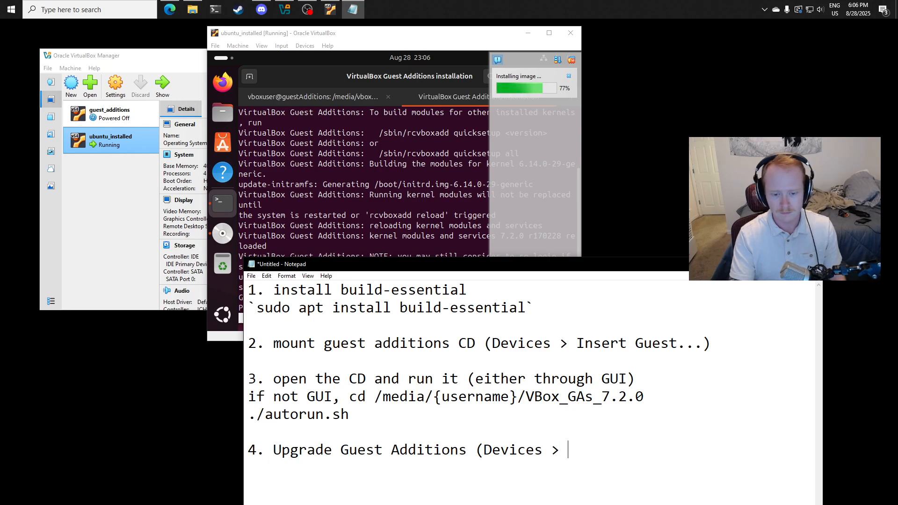
type("Upgrade)")
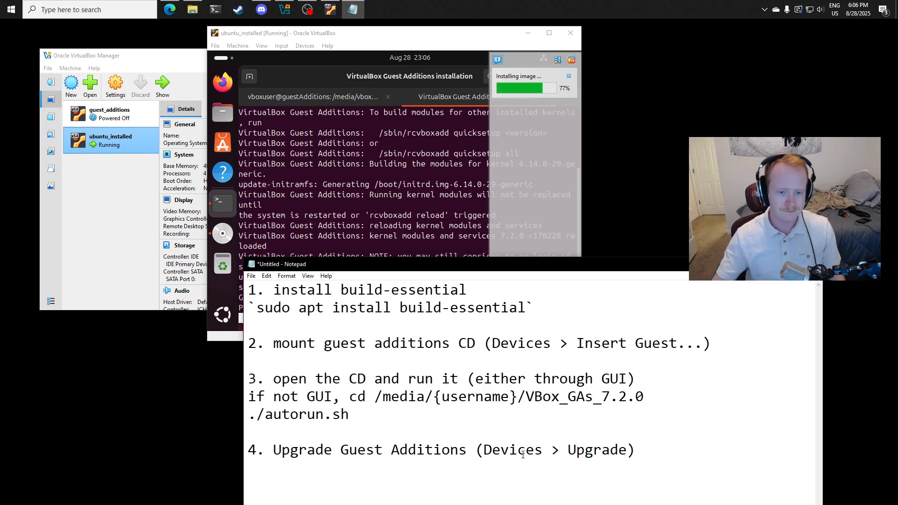
- Move Notepad higher on the screen and write the fifth note "5. Setup Shared Folders" after a blank line
left_click_drag(584, 271, 559, 228)
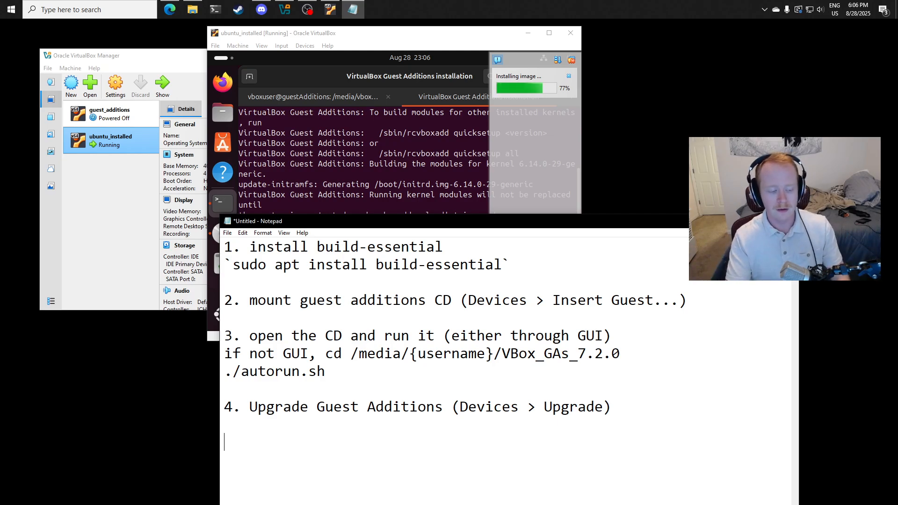
type("5. ")
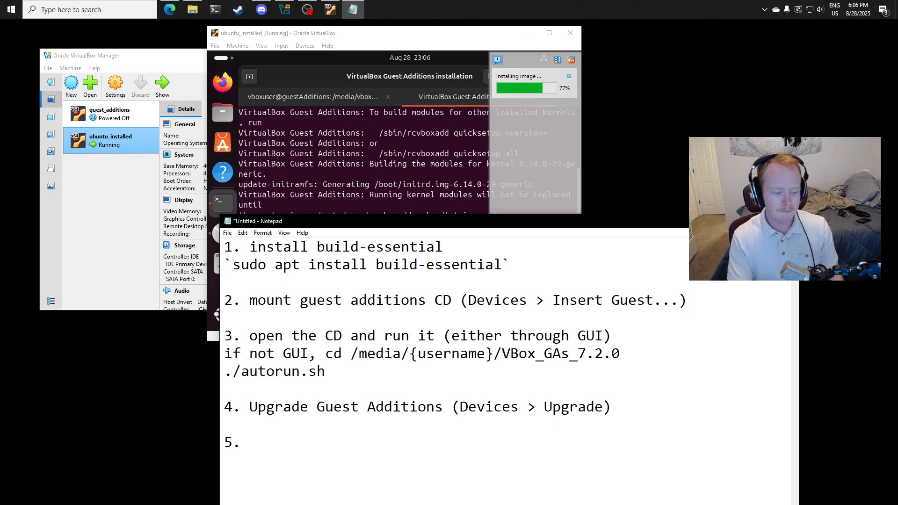
type("Setup")
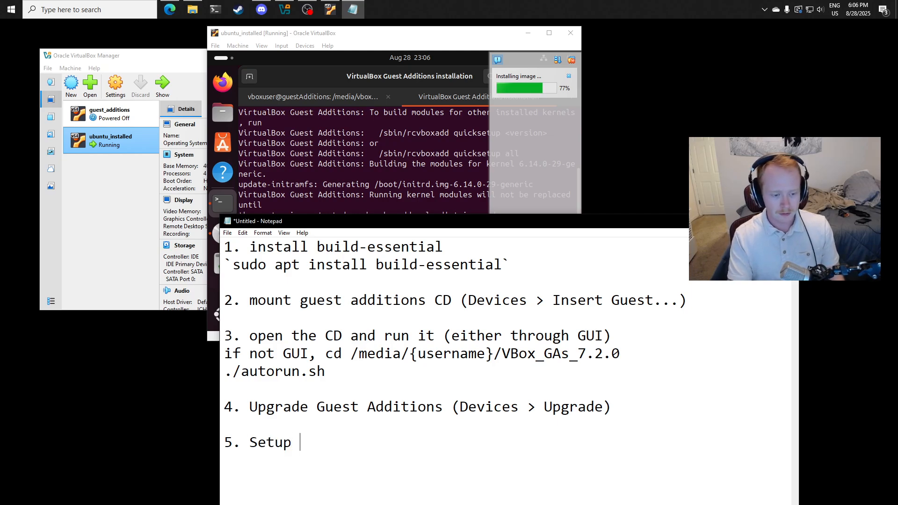
type(" Shared FOld")
key("BackSpace")
key("BackSpace")
key("BackSpace")
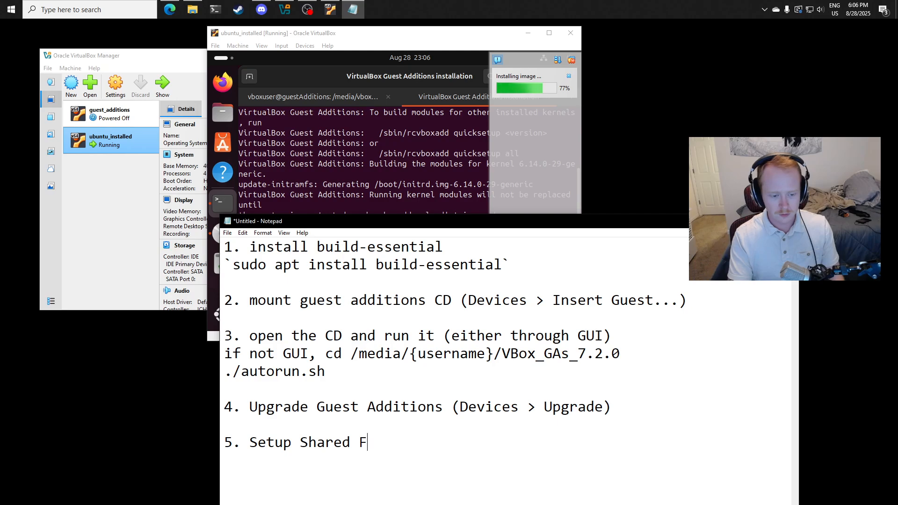
type("olders")
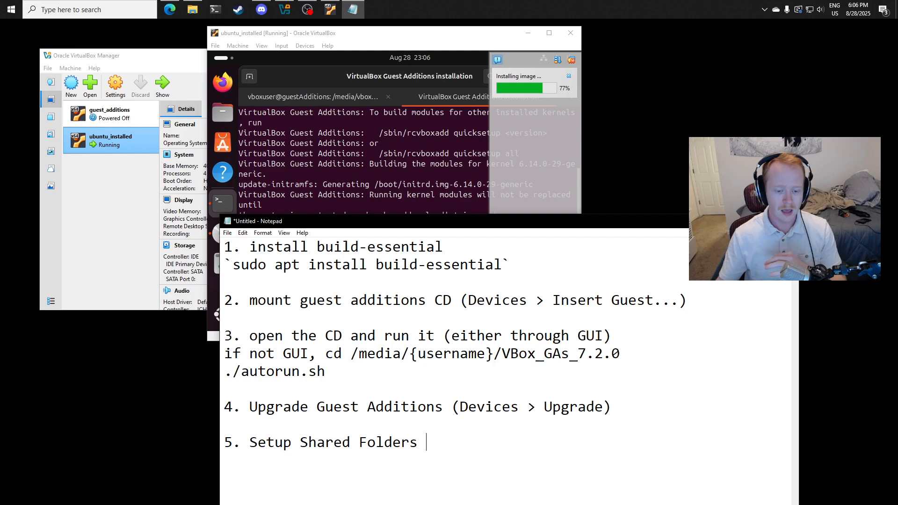
left_click_drag(449, 445, 377, 443)
left_click(435, 444)
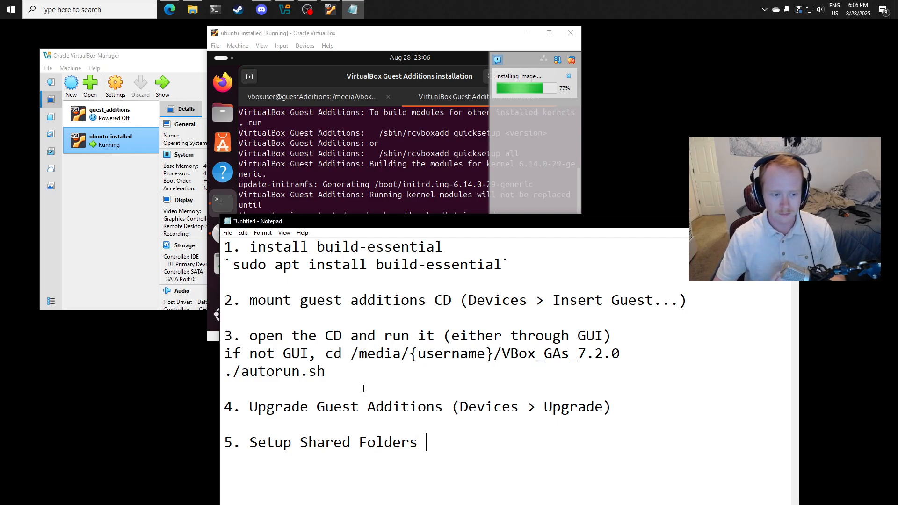
left_click_drag(363, 388, 270, 353)
left_click(333, 375)
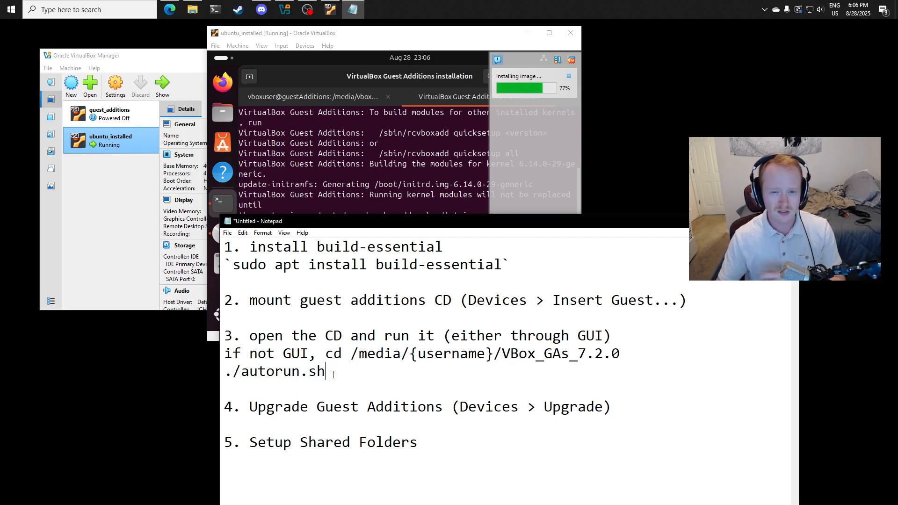
- Move the Notepad window down below the virtual machine window so the guest's terminal is fully uncovered
left_click_drag(518, 221, 521, 209)
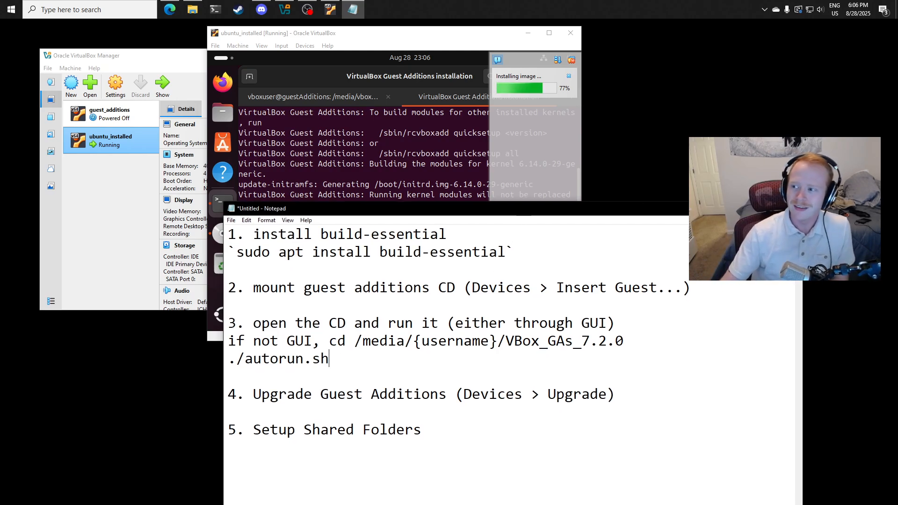
left_click_drag(571, 214, 591, 339)
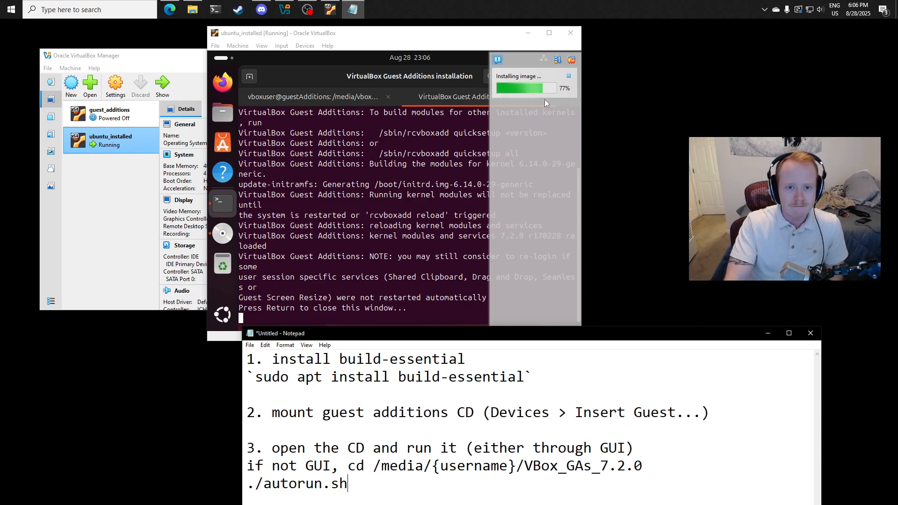
left_click_drag(643, 340, 626, 352)
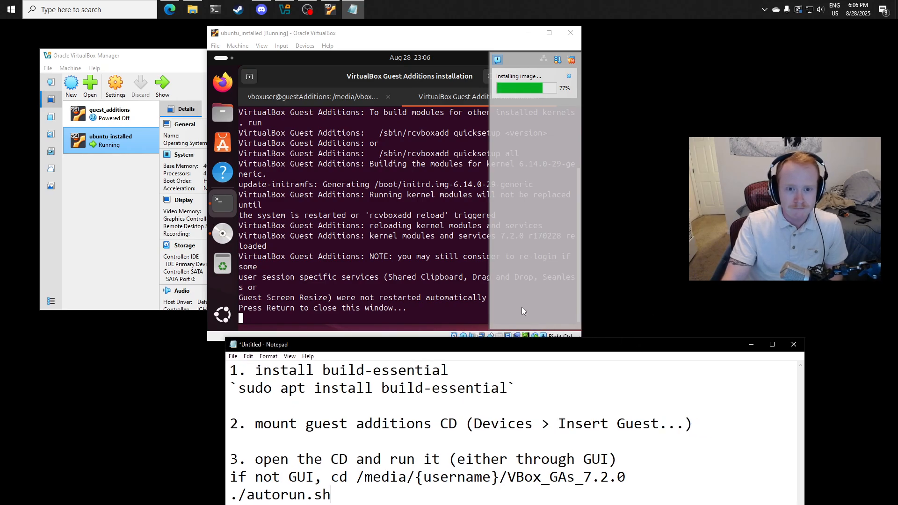
- Dismiss the finished Guest Additions installer output in the VM, clear the remaining terminal and change to the home directory with cd ~
key("alt+Tab")
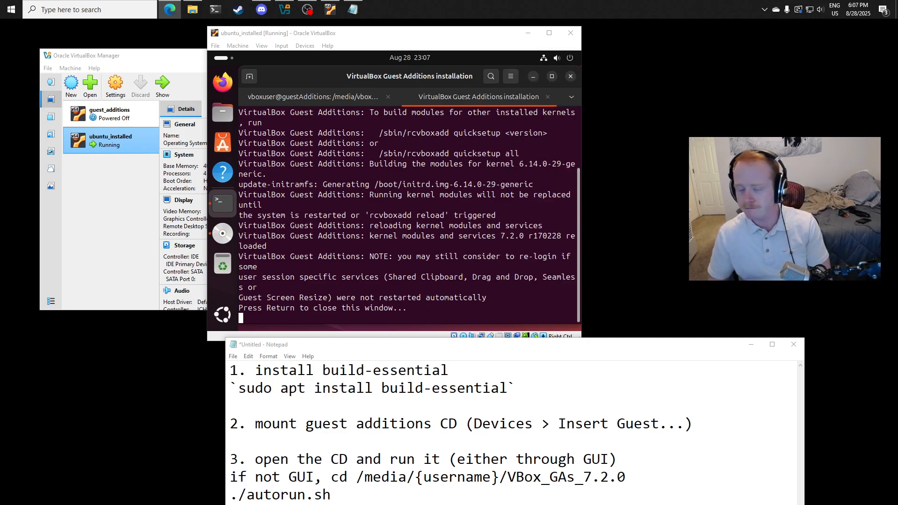
left_click(505, 265)
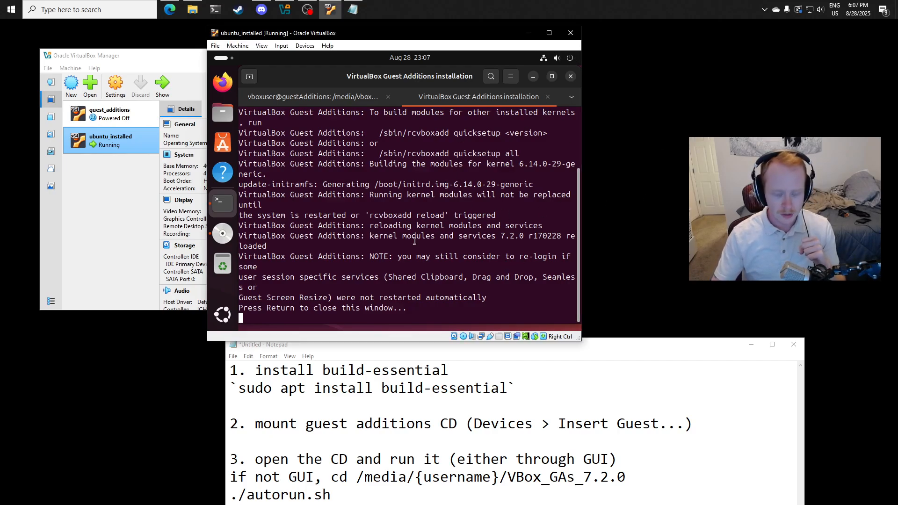
key("Return")
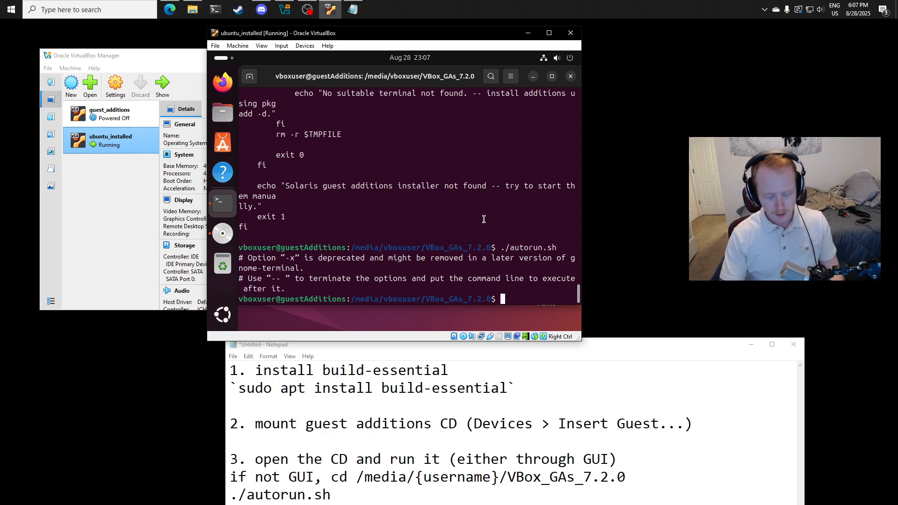
key("ctrl+l")
type("cd ~")
key("Return")
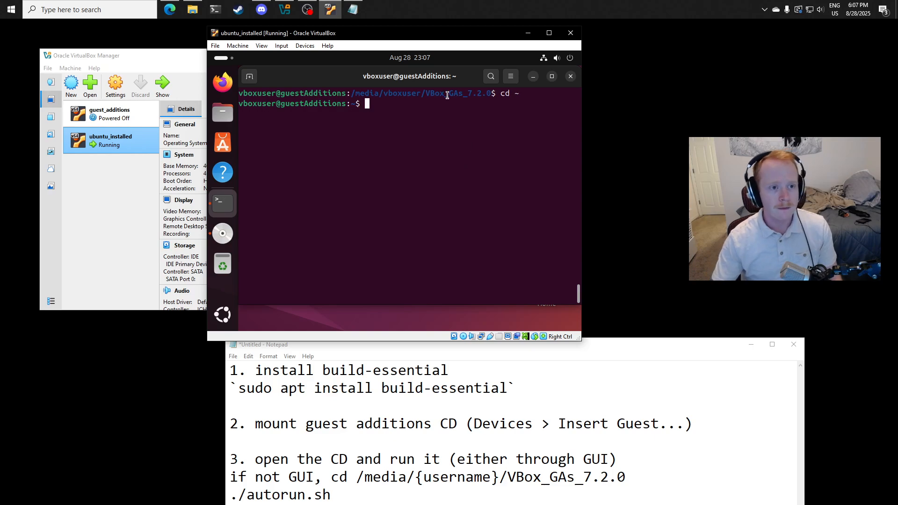
- Open the Shared Folders settings of the ubuntu_installed machine and start adding a new share
left_click_drag(338, 33, 387, 34)
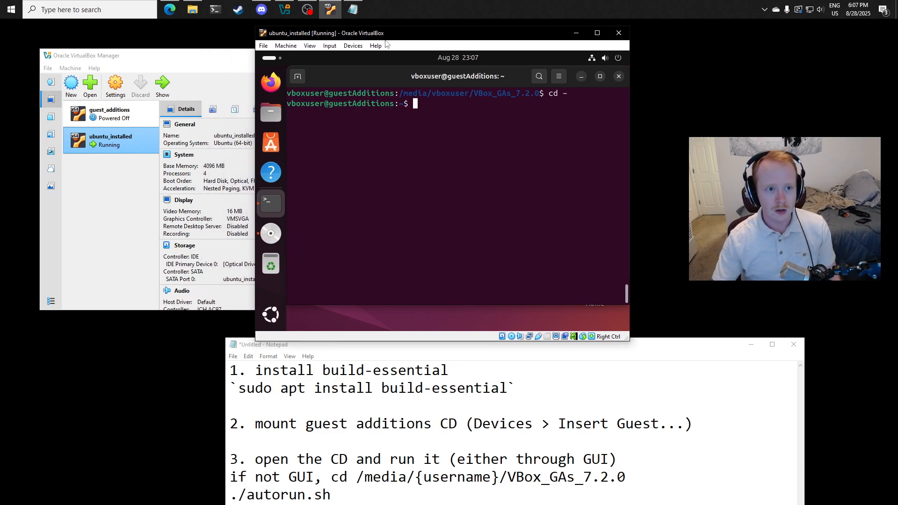
left_click(354, 46)
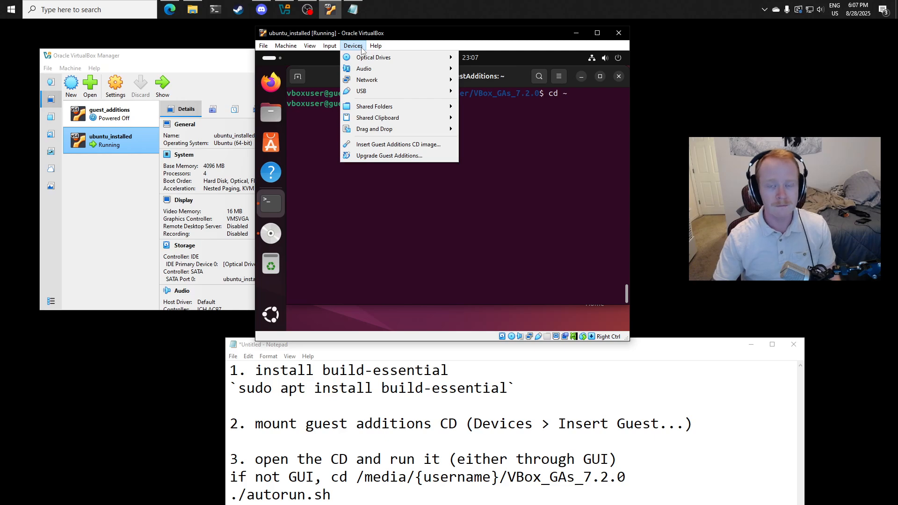
mouse_move(382, 107)
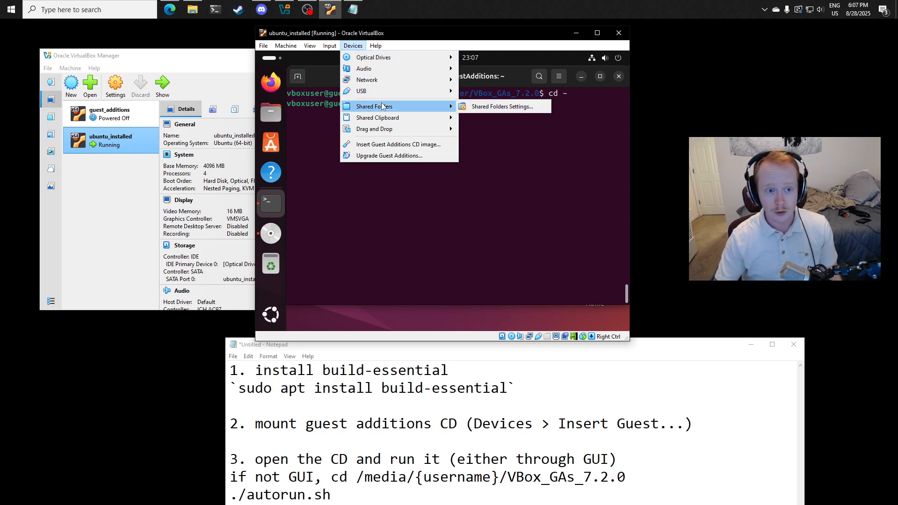
left_click(478, 106)
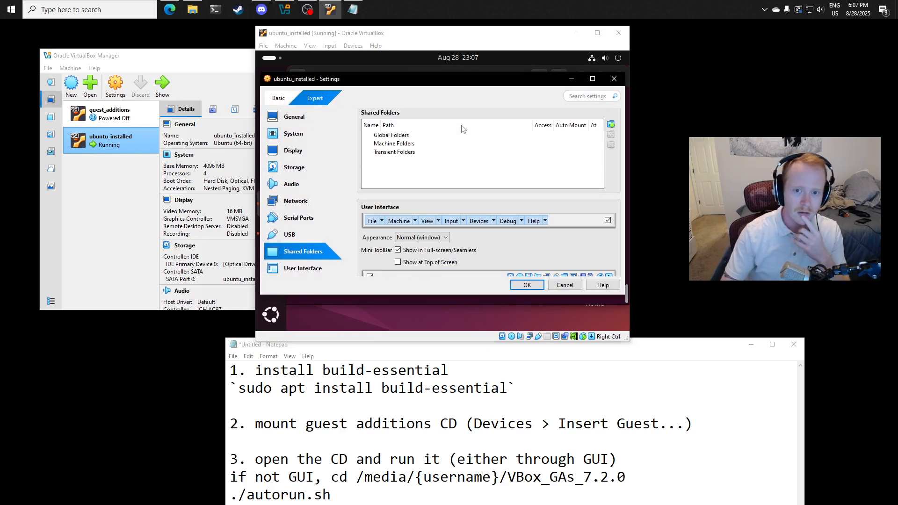
left_click(610, 124)
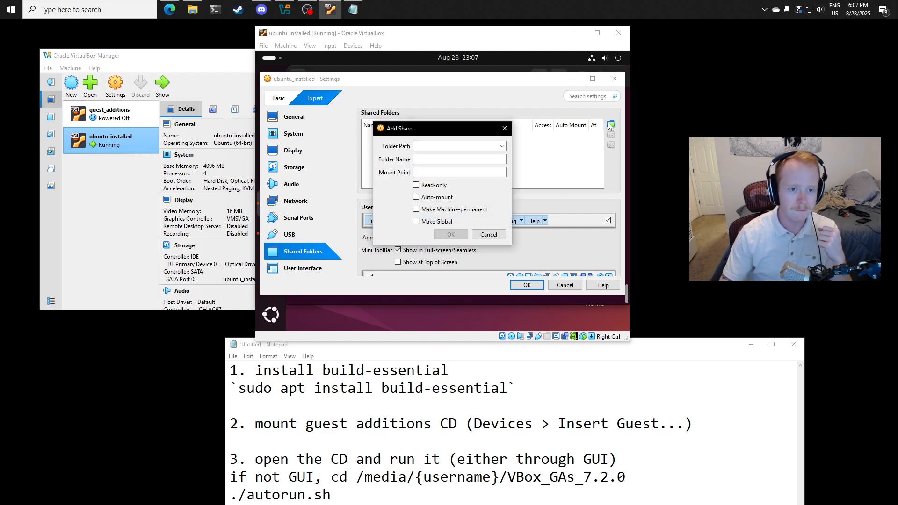
left_click_drag(448, 128, 449, 121)
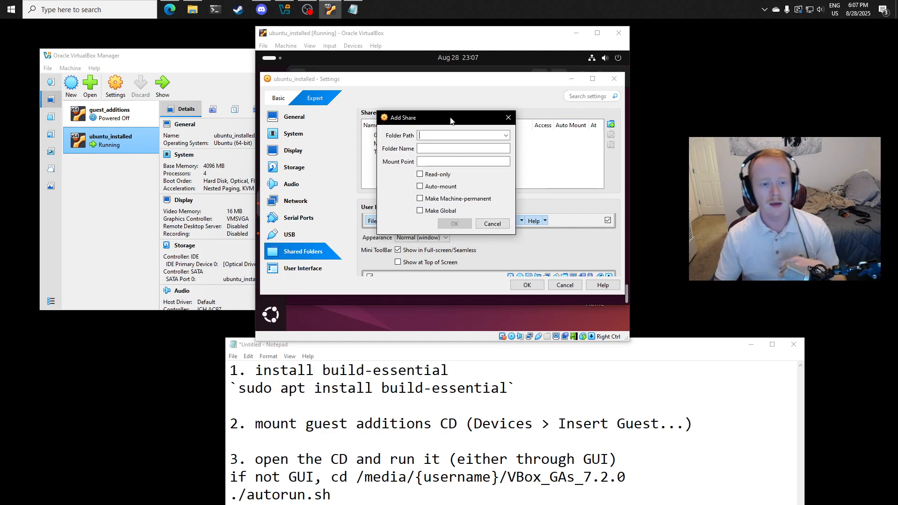
- Choose the shared_folder directory inside the host's Documents as the folder path of the new share
left_click(506, 135)
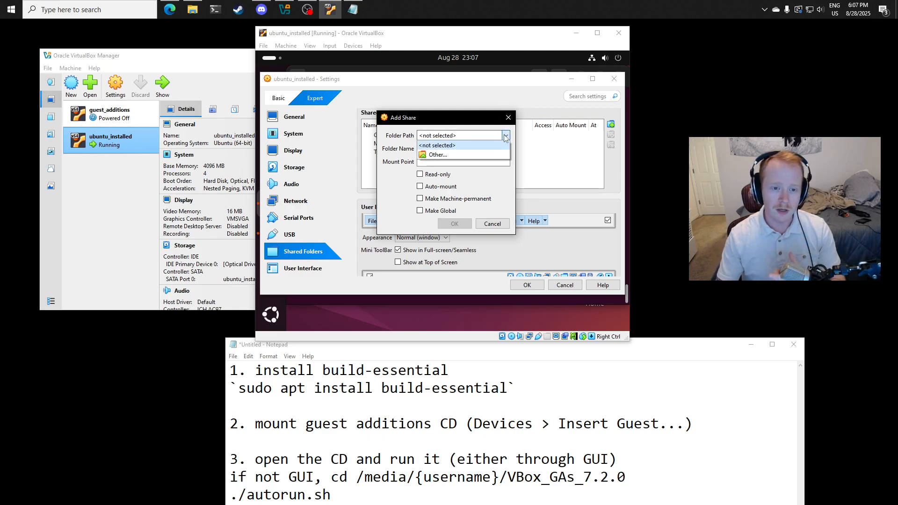
left_click(472, 156)
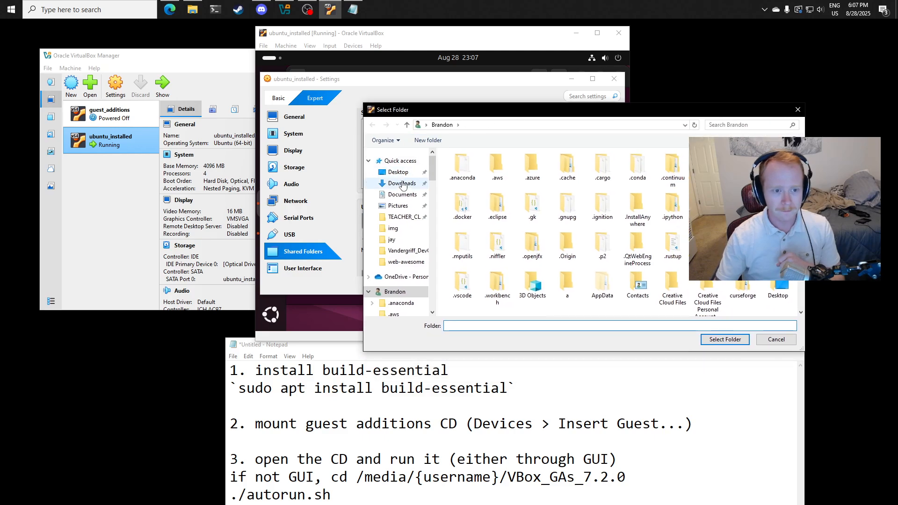
left_click(402, 194)
scroll(538, 233, "down", 2)
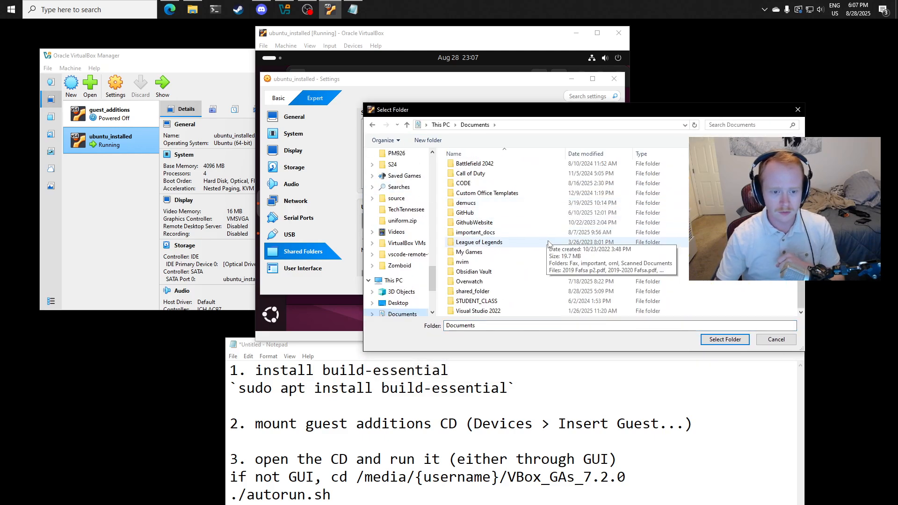
double_click(491, 292)
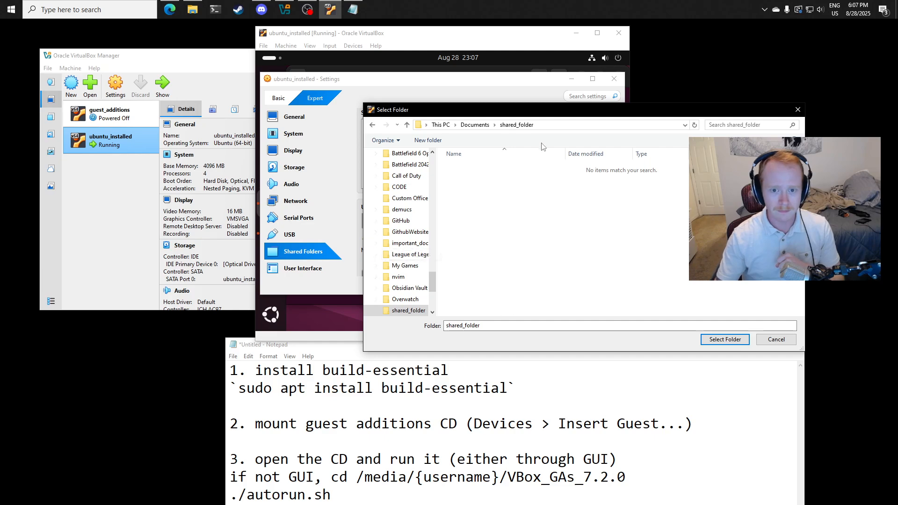
left_click(724, 339)
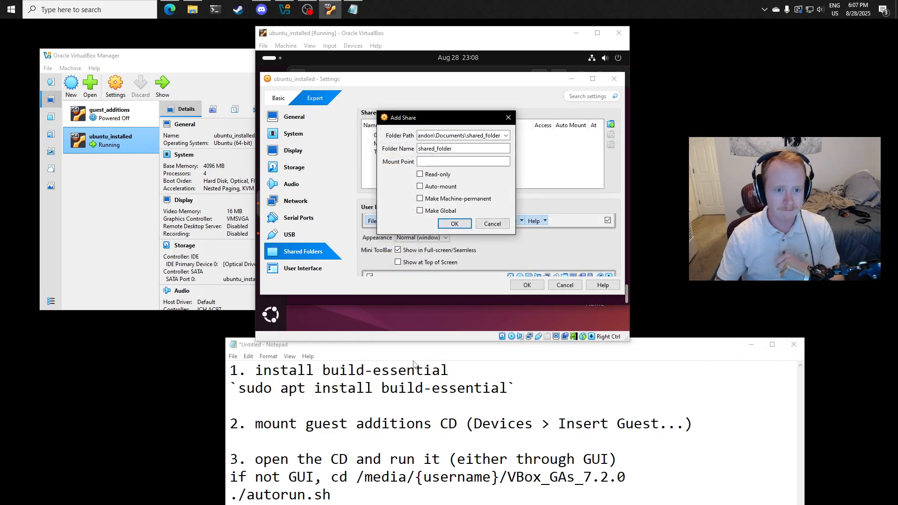
- Enable Auto-mount for the new share, add it and save the machine settings
left_click(420, 186)
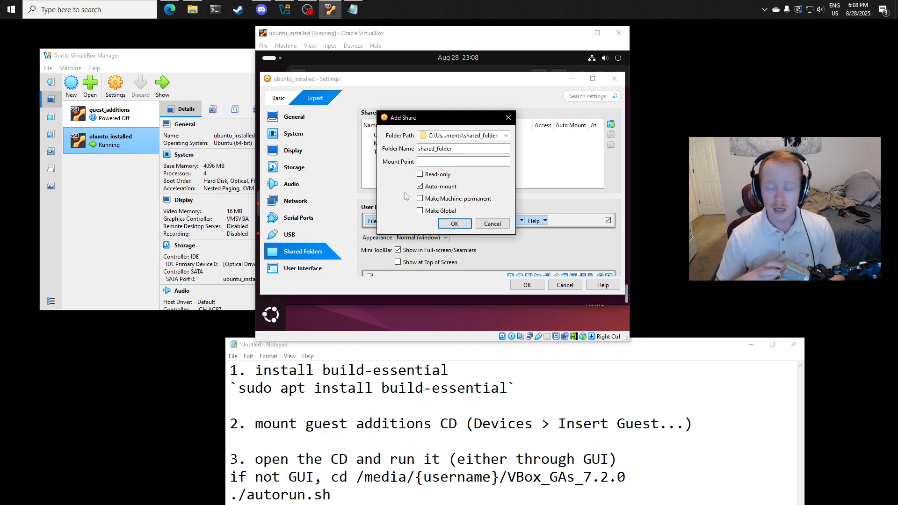
left_click(452, 224)
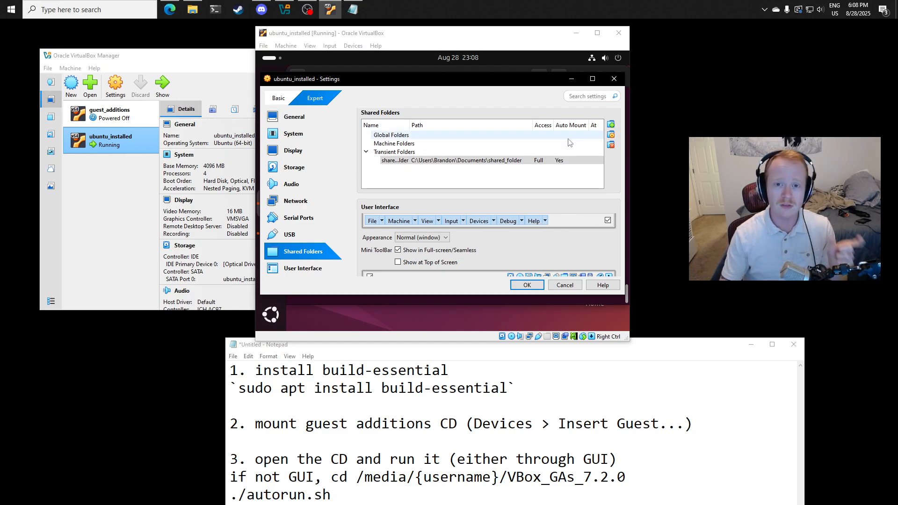
left_click(527, 285)
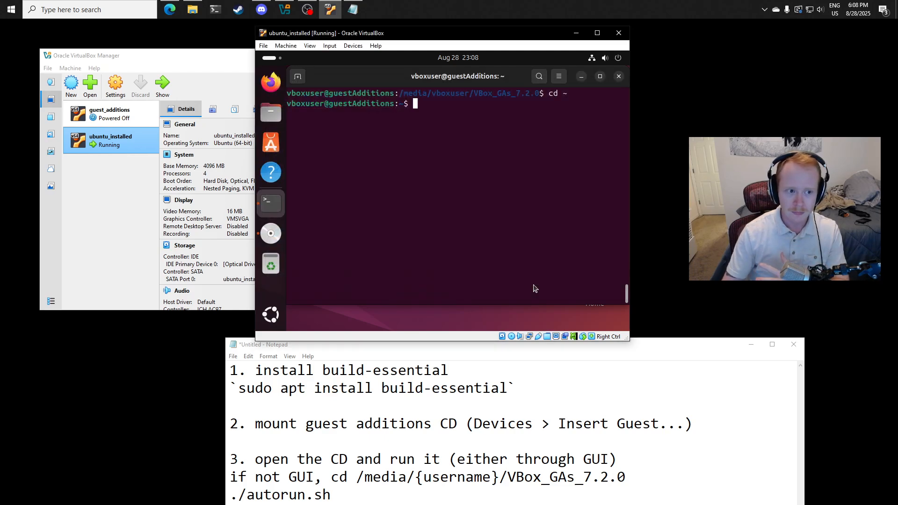
- Try to open the mounted sf_shared_folder in the guest's Files app and dismiss the resulting dialog
left_click(270, 113)
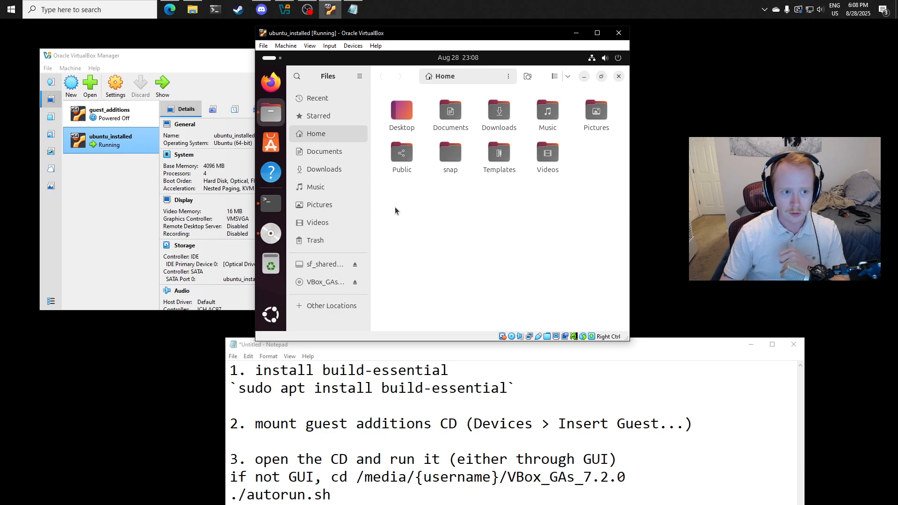
left_click(321, 265)
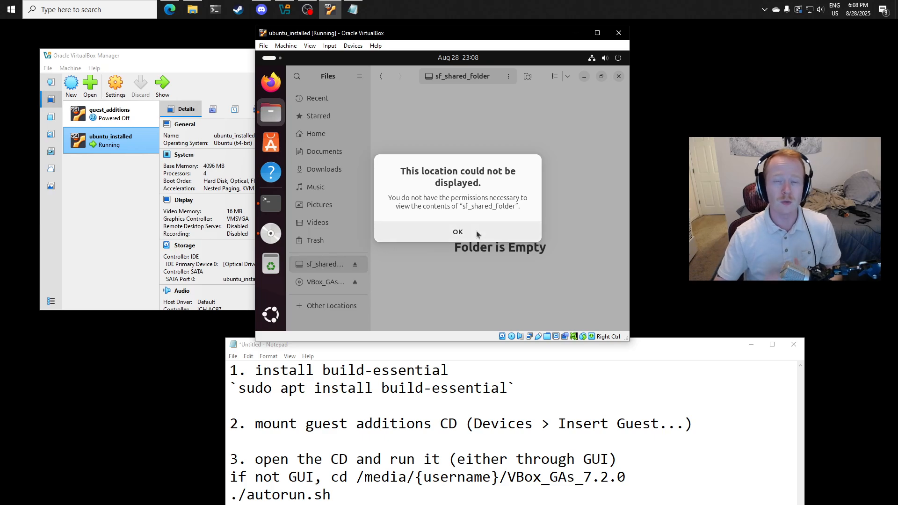
left_click(476, 234)
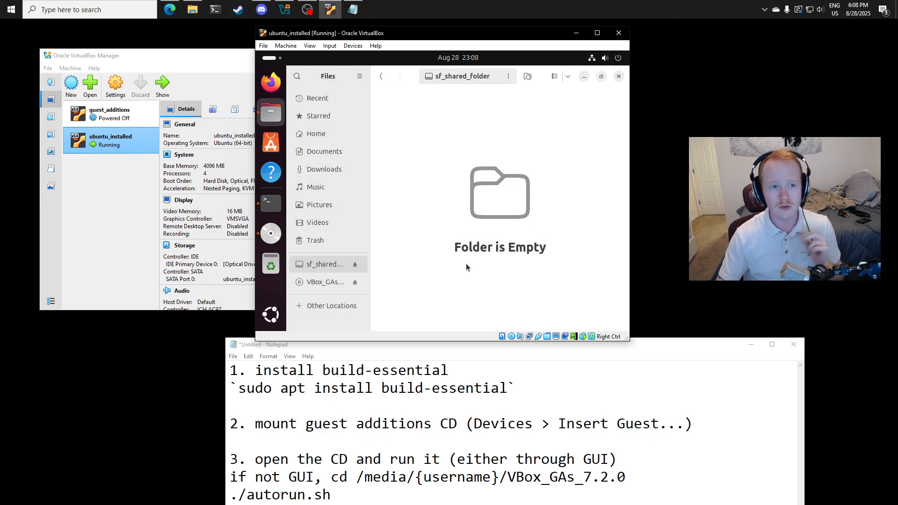
- Return to the guest terminal and try to change into /media/sf_shared_folder/
left_click(271, 203)
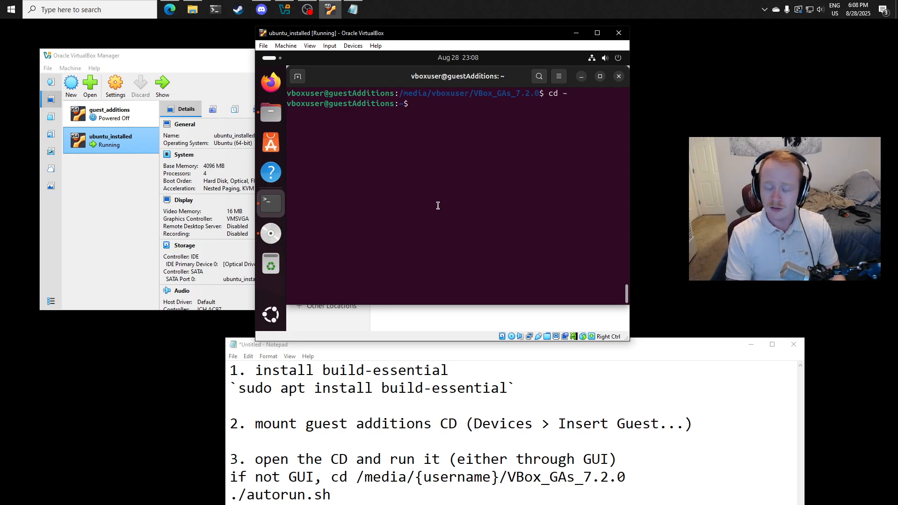
type("/")
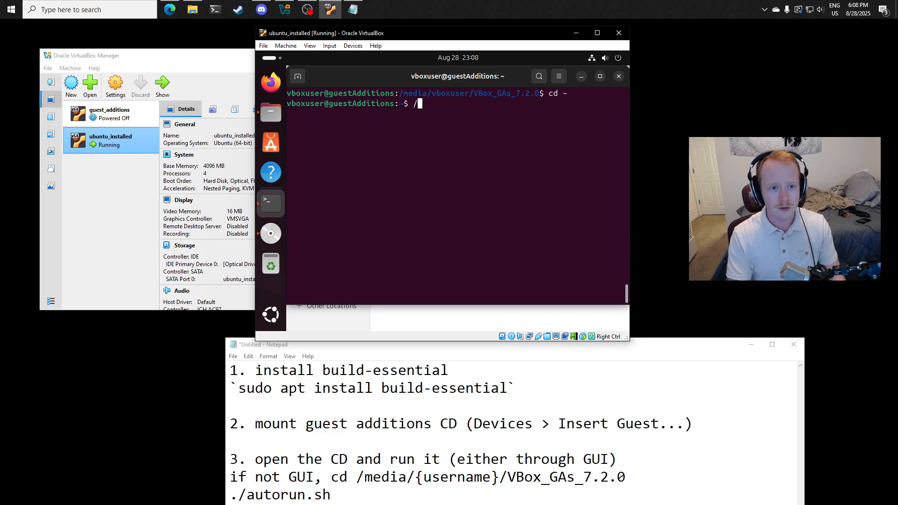
key("BackSpace")
type("cd /media")
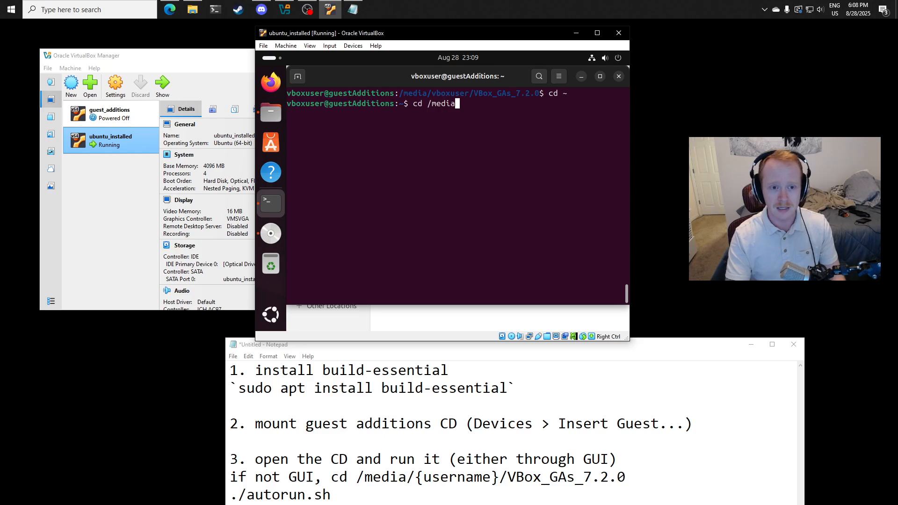
type("/sf")
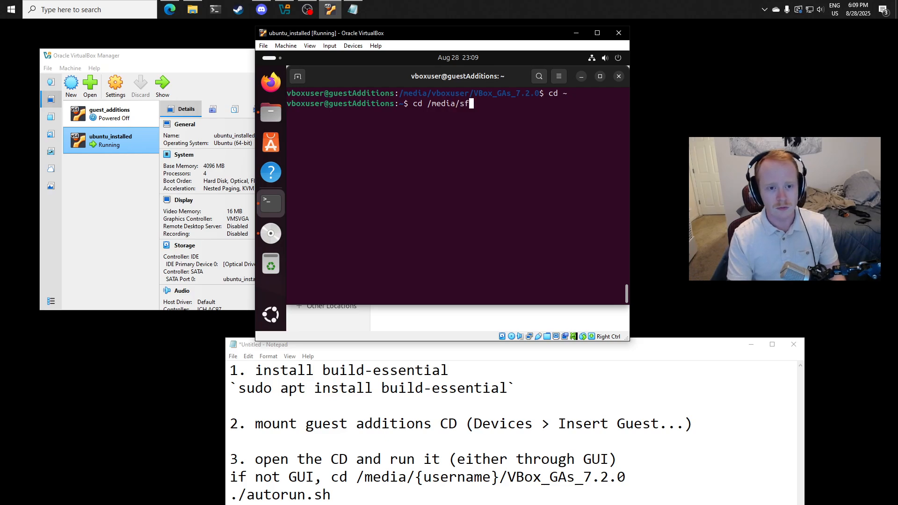
key("Tab")
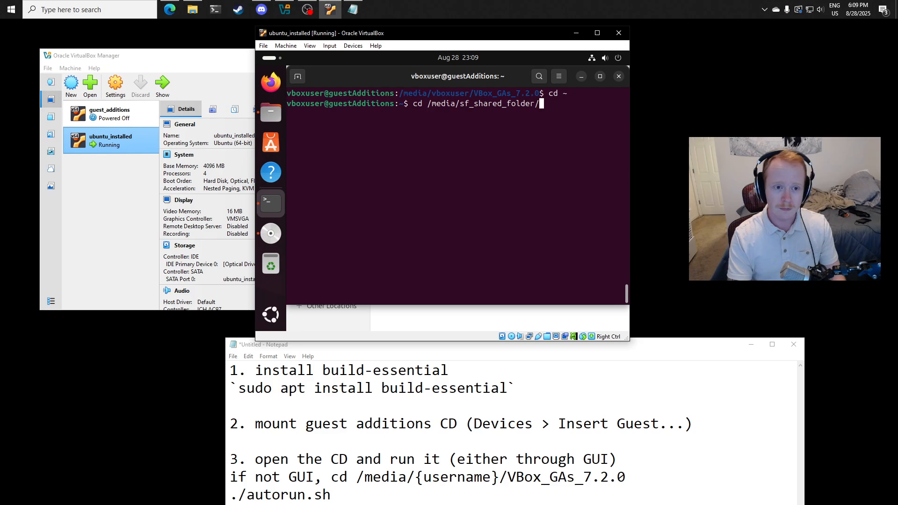
key("Return")
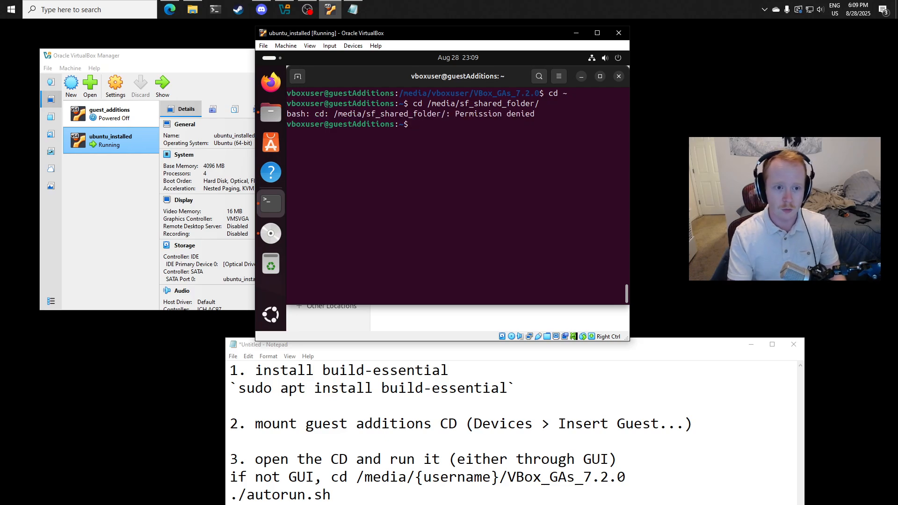
- Change into /media in the guest terminal and list its contents in detail to check the owner and group of sf_shared_folder
type("cd /")
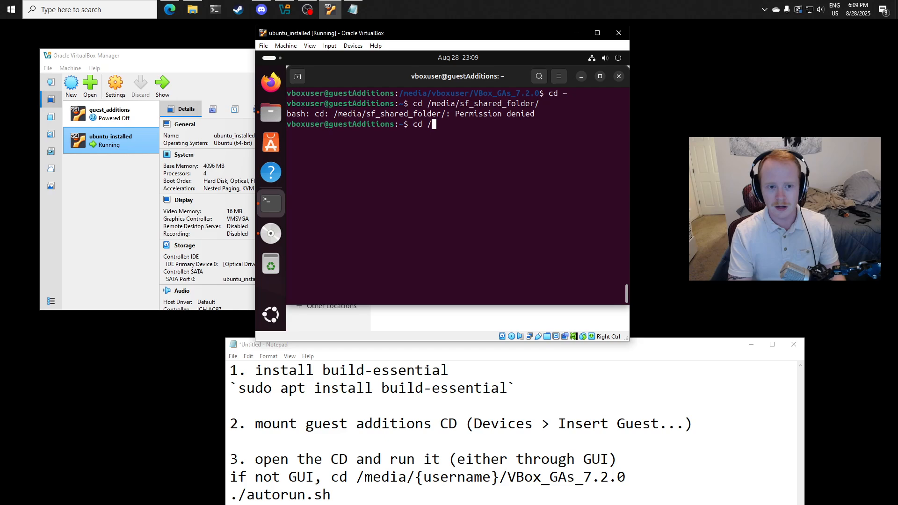
type("media")
key("Return")
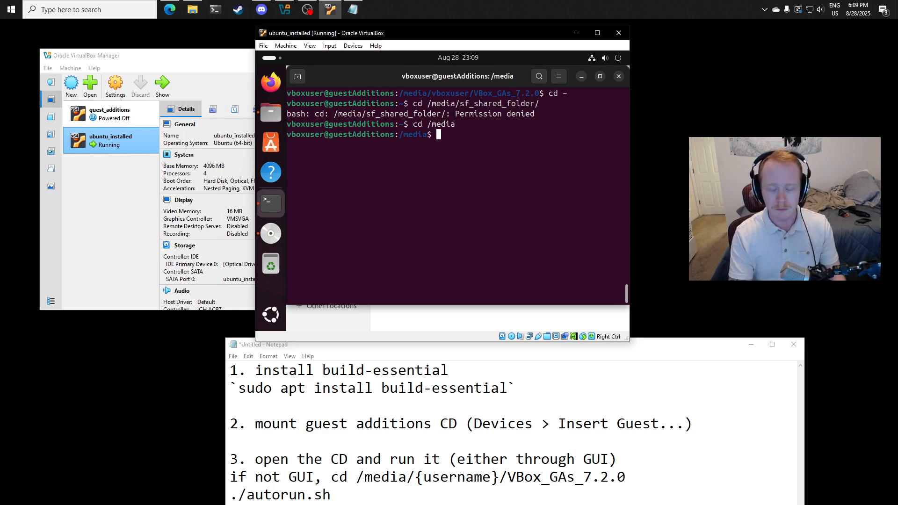
type("ll")
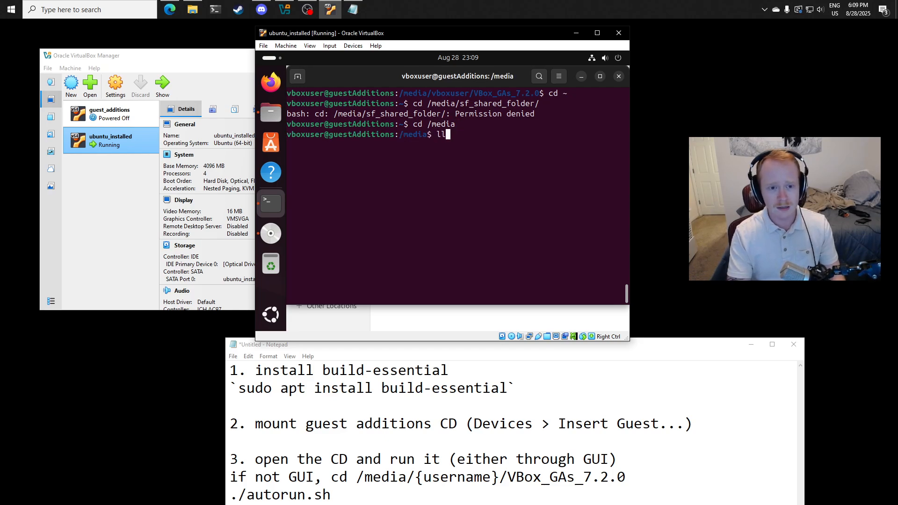
key("Return")
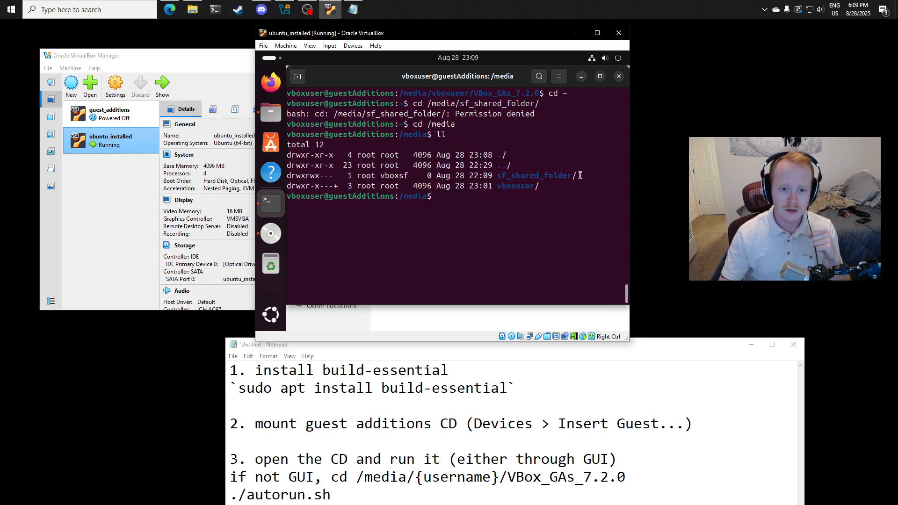
left_click_drag(580, 175, 497, 176)
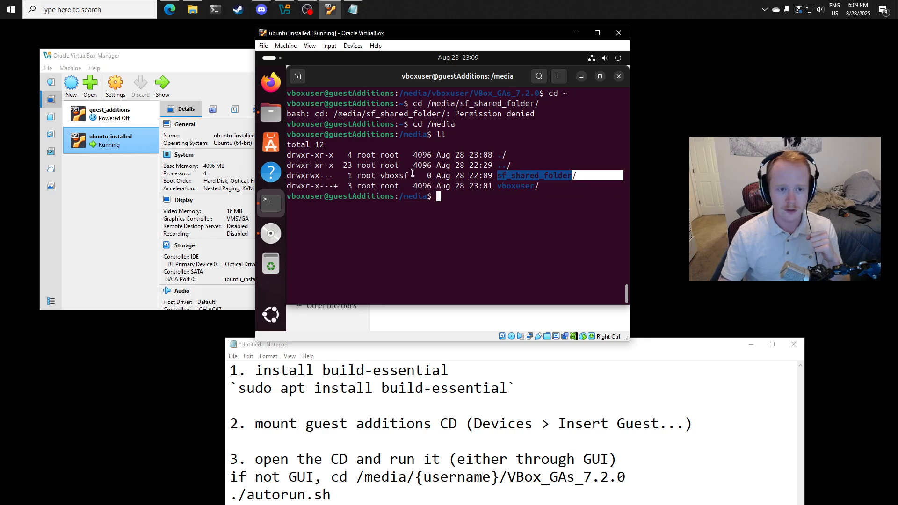
double_click(394, 175)
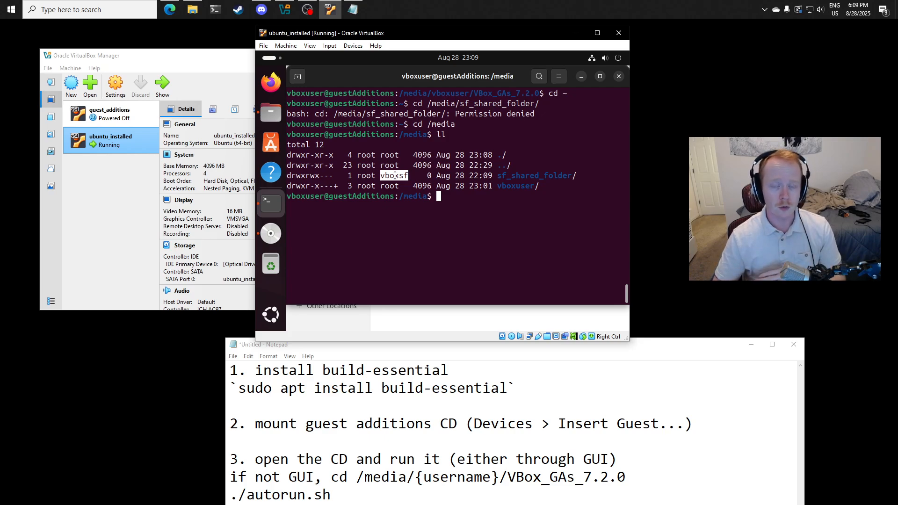
left_click(468, 216)
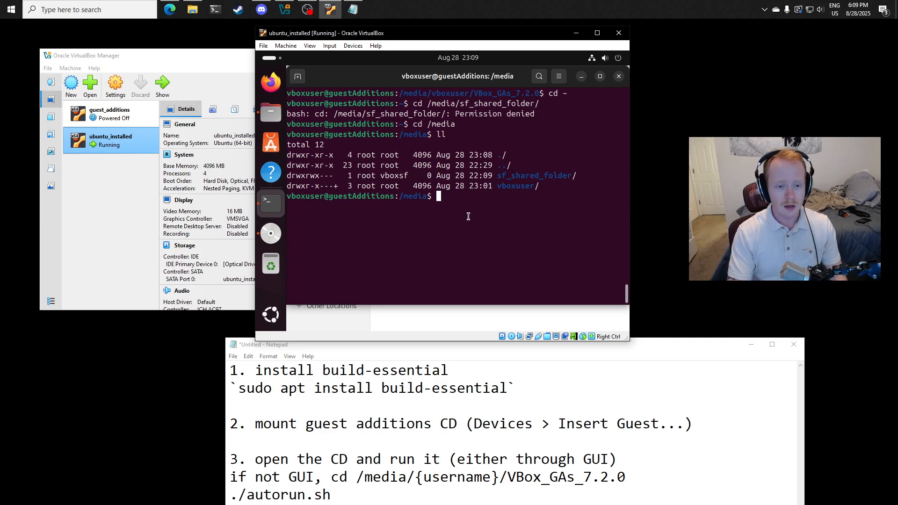
- List the current user's groups with groups $USER and compare them with the shared folder's group
type("groups $")
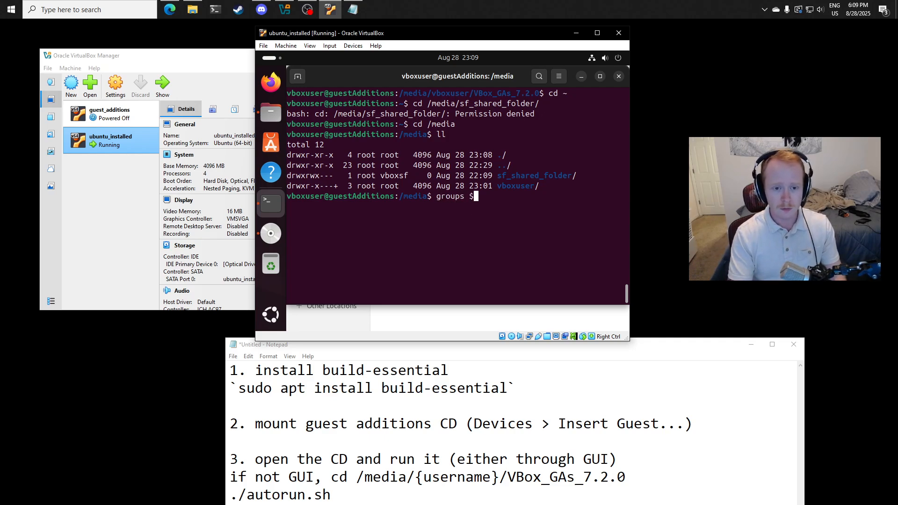
type("USER")
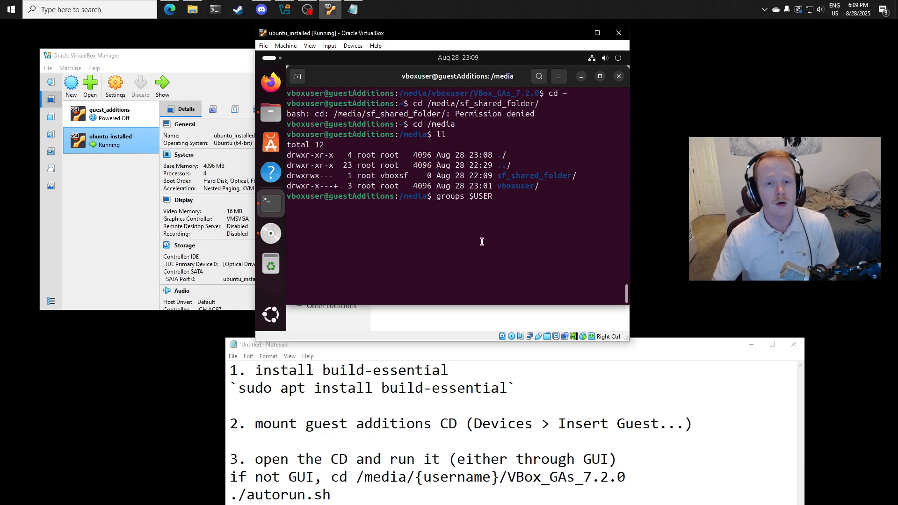
left_click_drag(437, 196, 494, 198)
left_click(525, 202)
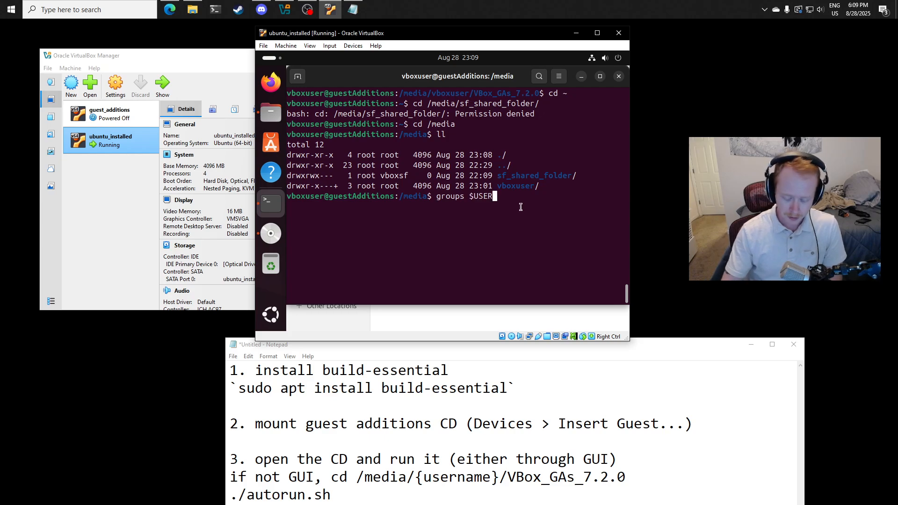
key("Return")
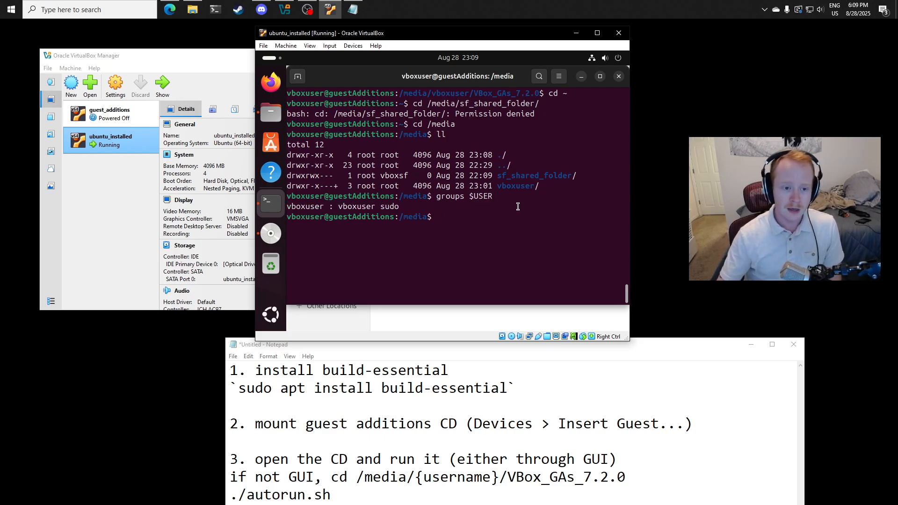
left_click_drag(385, 177, 407, 177)
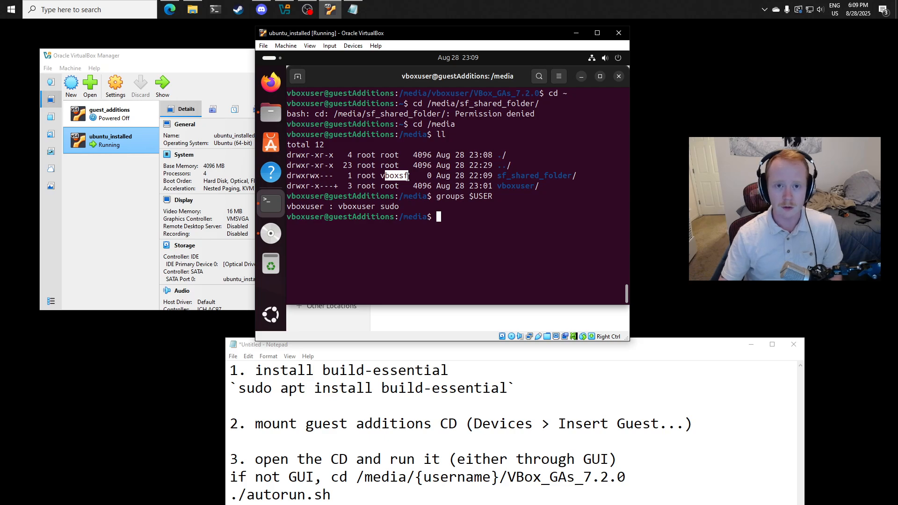
left_click(353, 206)
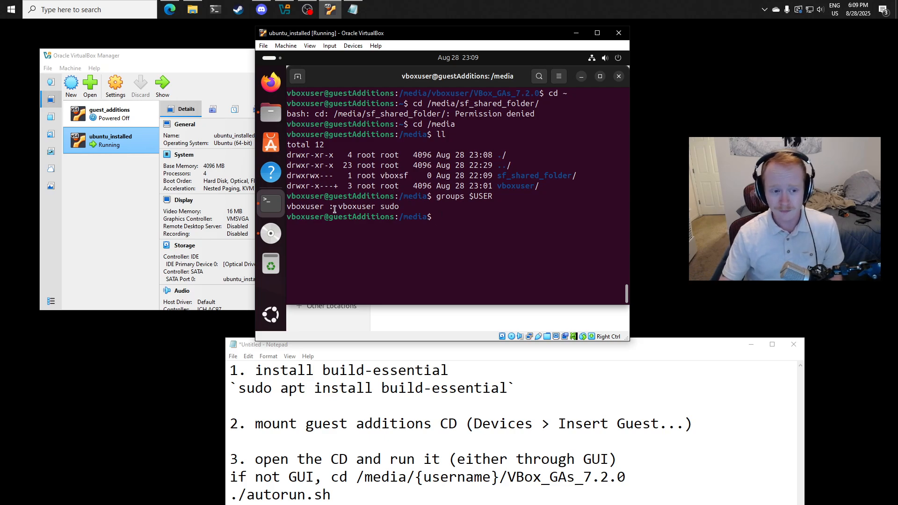
left_click_drag(338, 207, 401, 206)
left_click(417, 207)
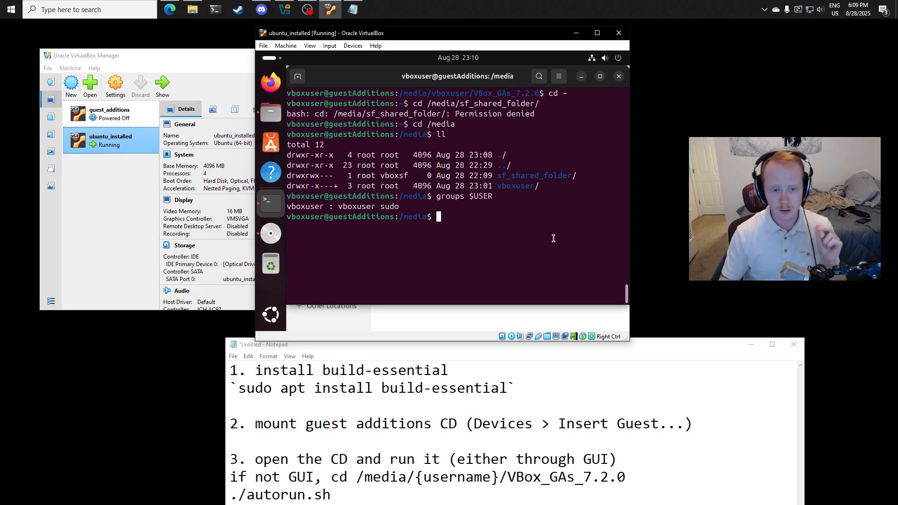
- Add the current user to the vboxsf group with sudo usermod -aG vboxsf $USER
type("sudo ")
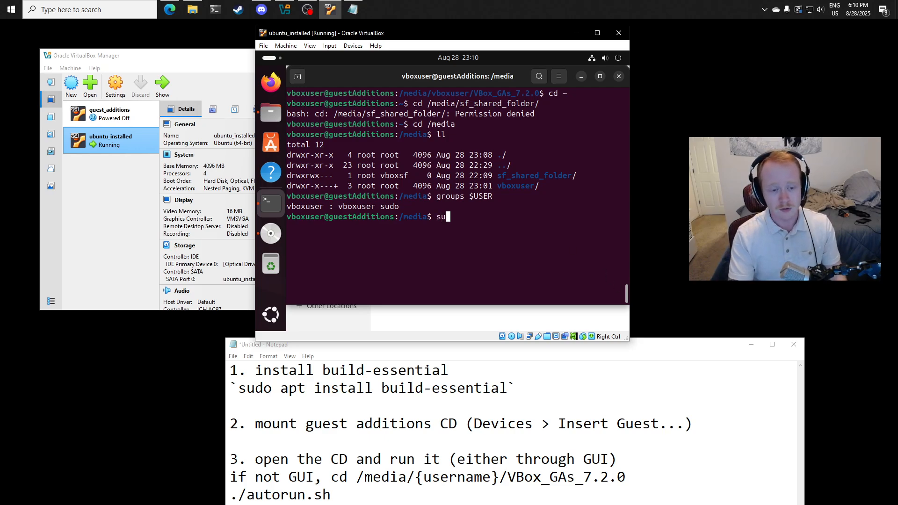
type("usermod")
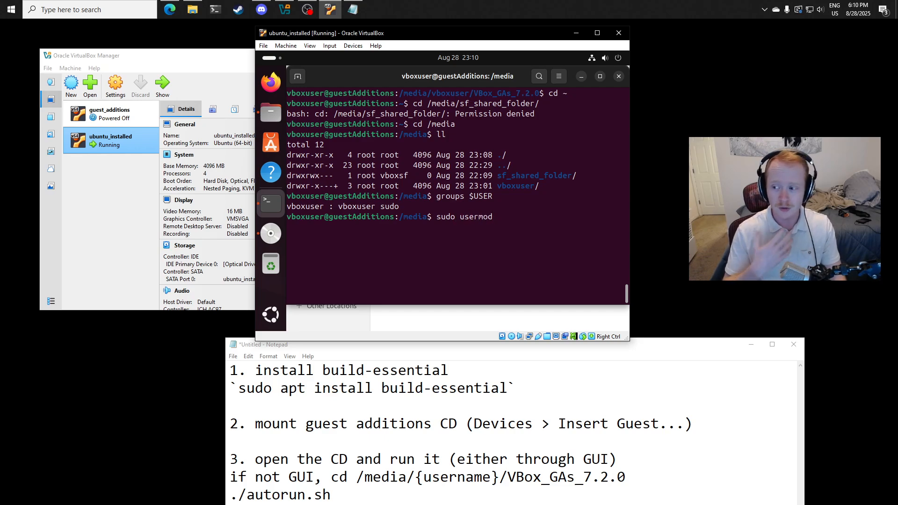
type(" -a")
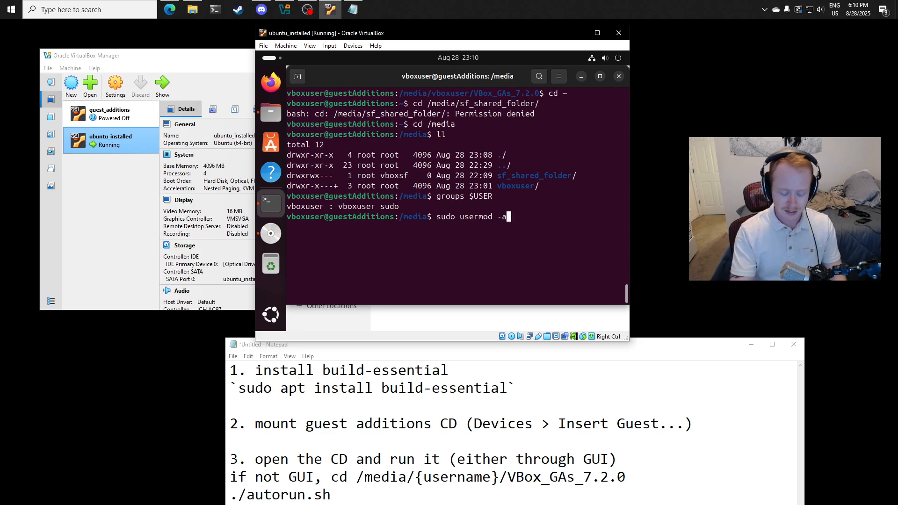
type("G")
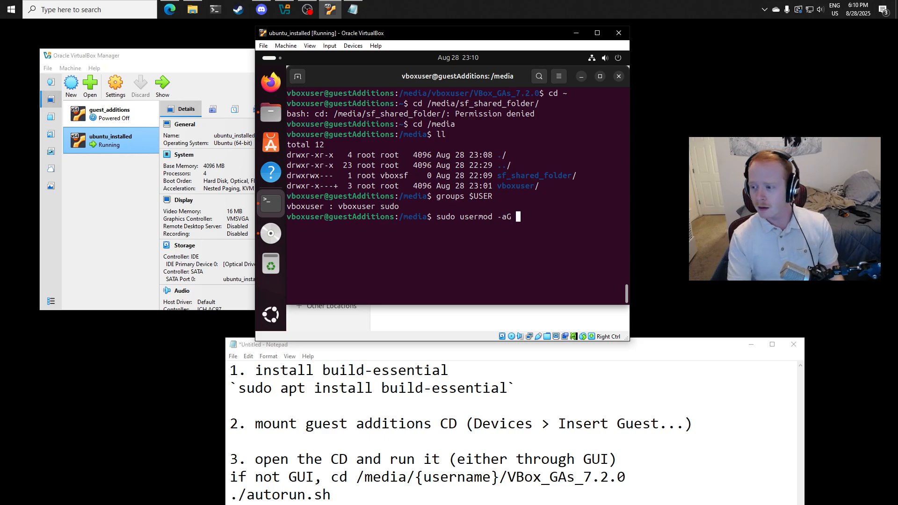
type("vboxsf")
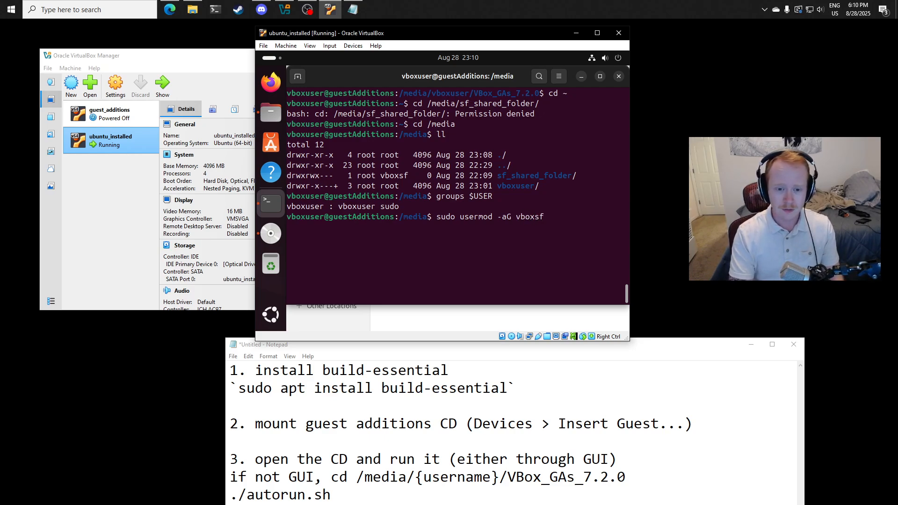
type(" $USER")
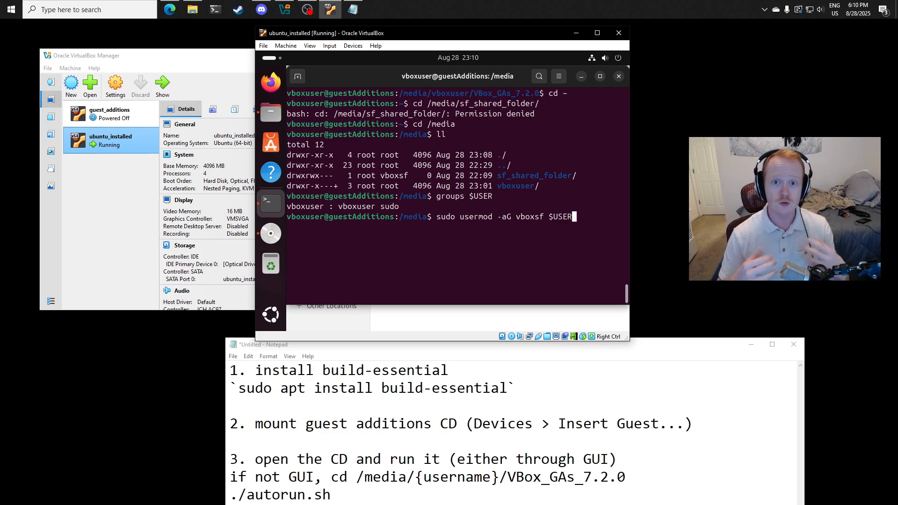
key("Return")
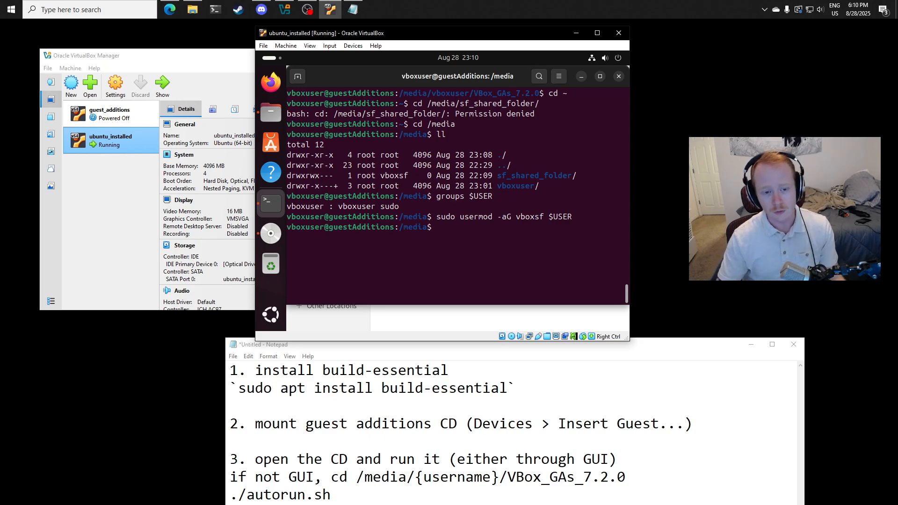
- Run groups $USER again to check the user's membership in the vboxsf group
type("groups $USER")
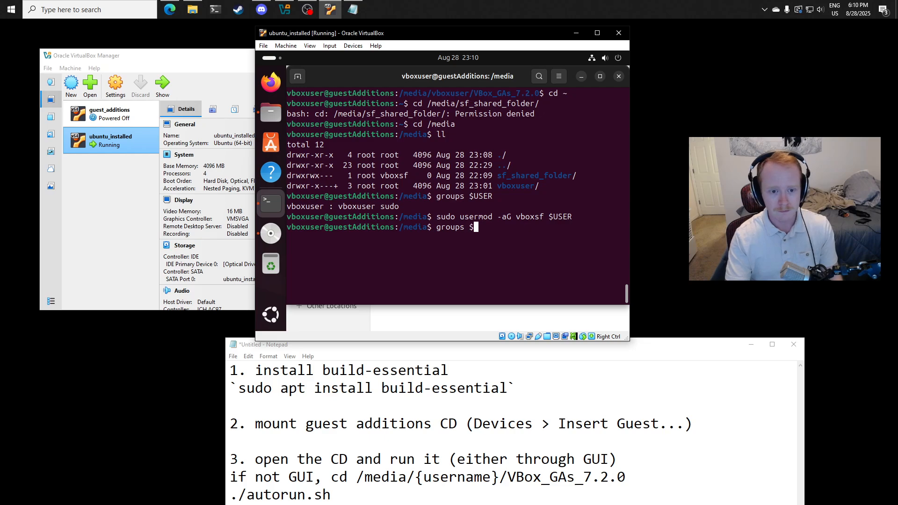
key("Return")
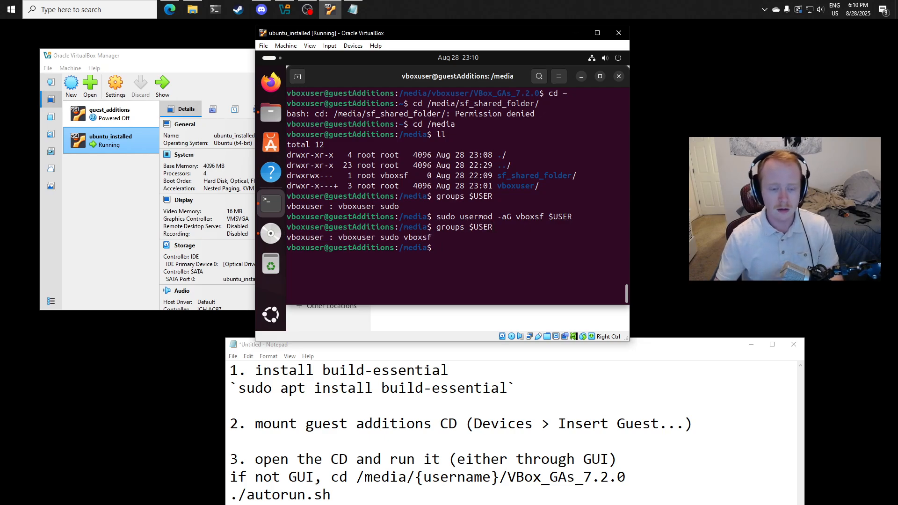
double_click(417, 238)
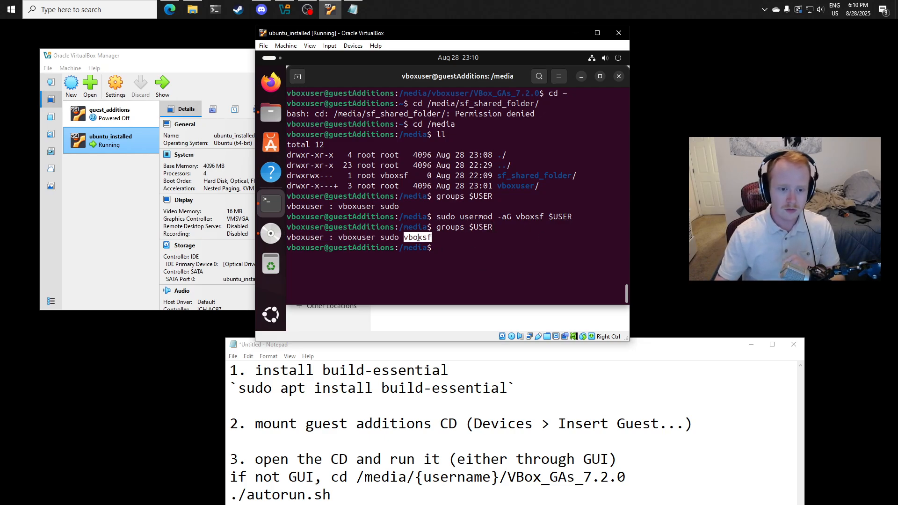
left_click(440, 266)
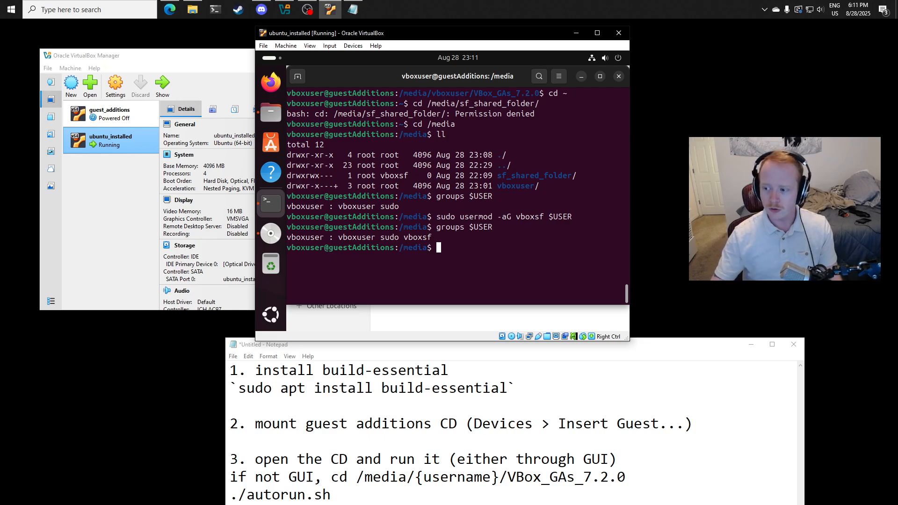
- Set the permissions of sf_shared_folder/ recursively to 775 with sudo chmod -R from the /media directory
double_click(414, 249)
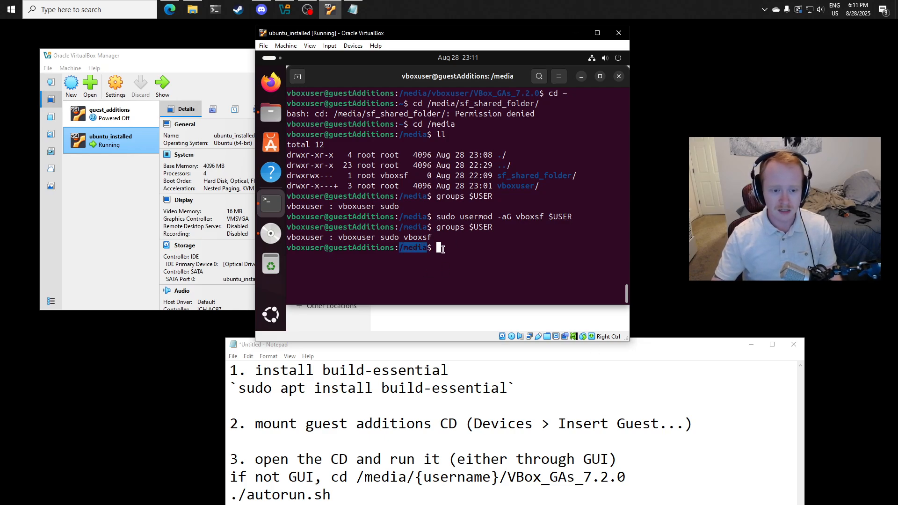
left_click(442, 249)
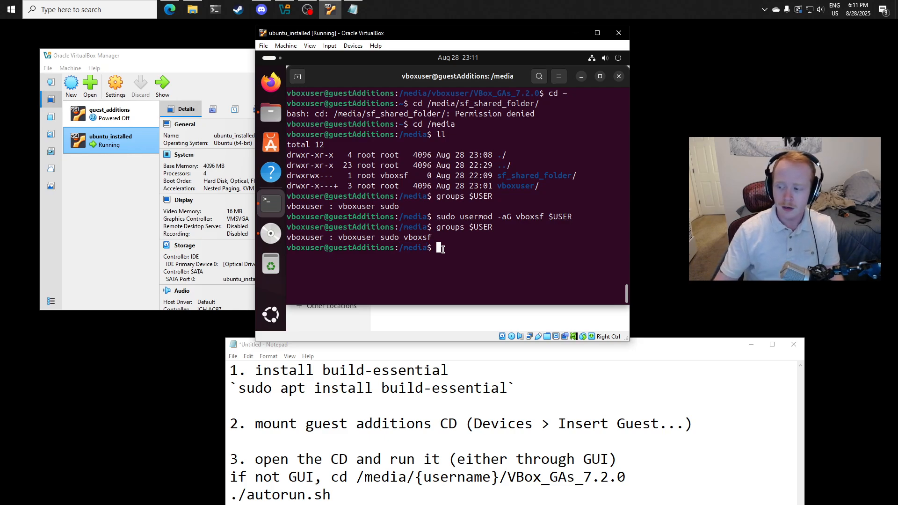
type("sudo chmod")
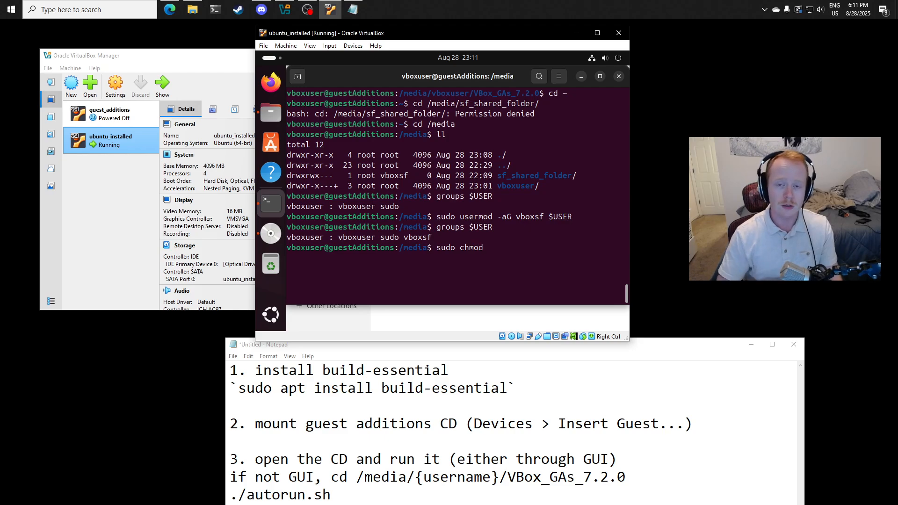
type(" -R")
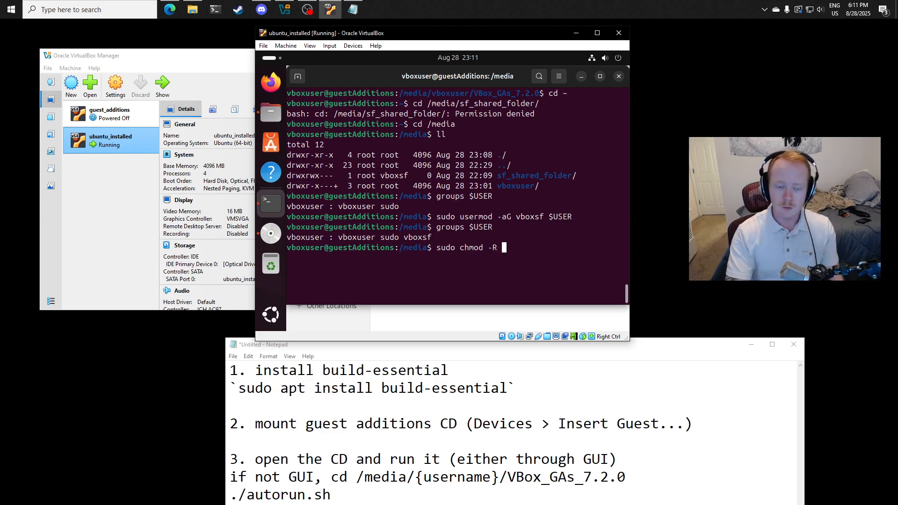
type(" 755")
key("BackSpace")
key("BackSpace")
type("75")
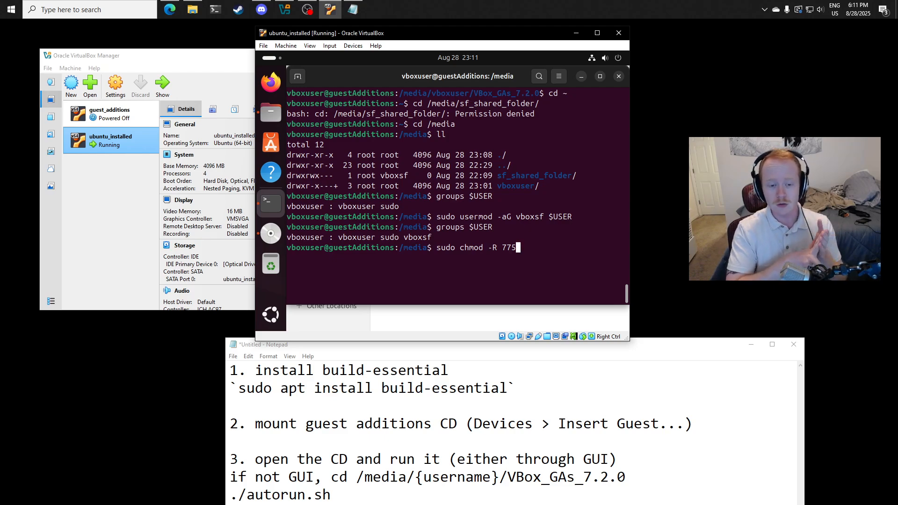
triple_click(503, 249)
left_click(519, 248)
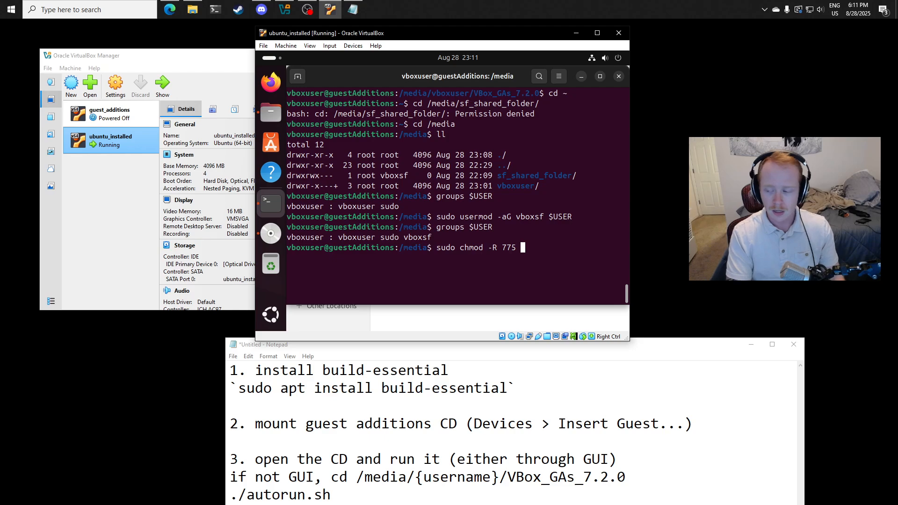
type("sf")
key("Tab")
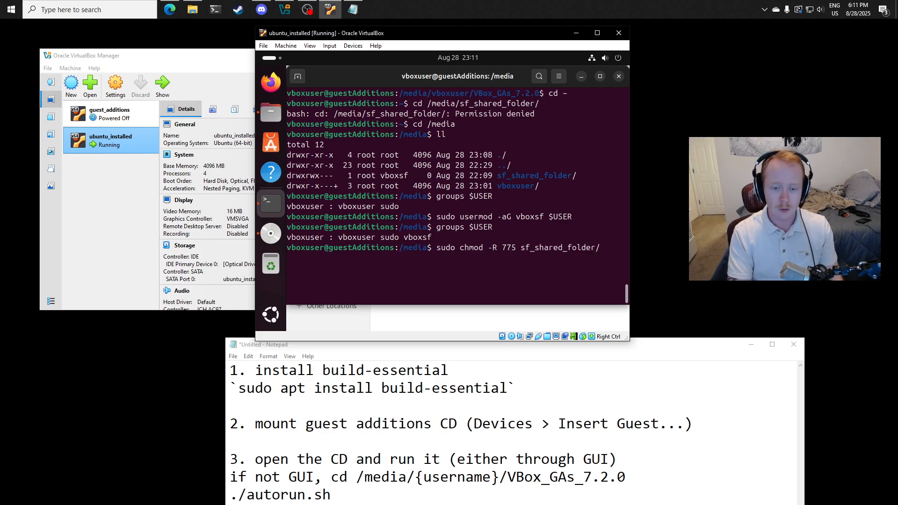
key("Return")
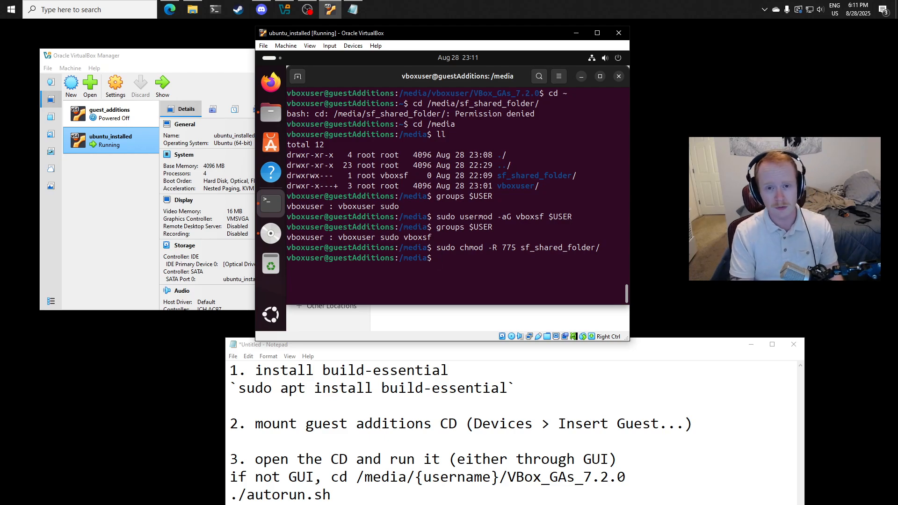
- Change the owner of sf_shared_folder/ recursively to the current user and group vboxsf with sudo chown -R $USER:vboxsf
type("sudo ")
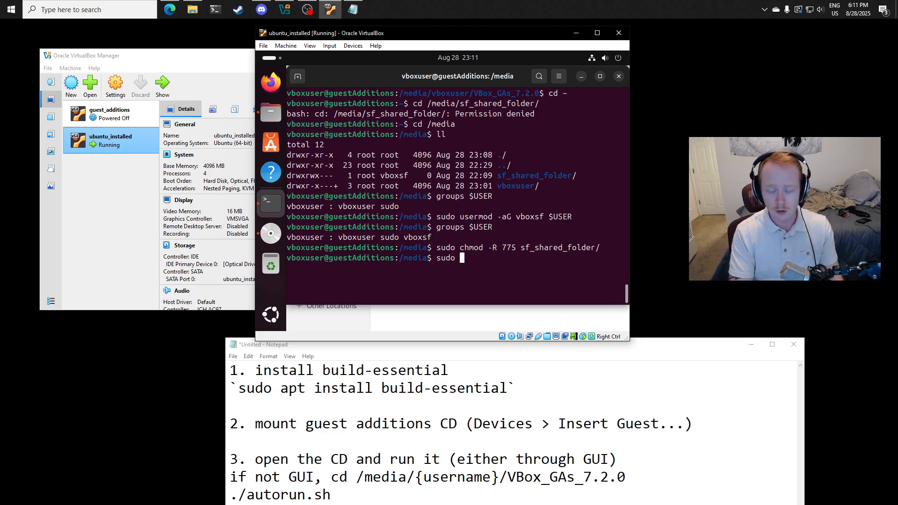
type("chown")
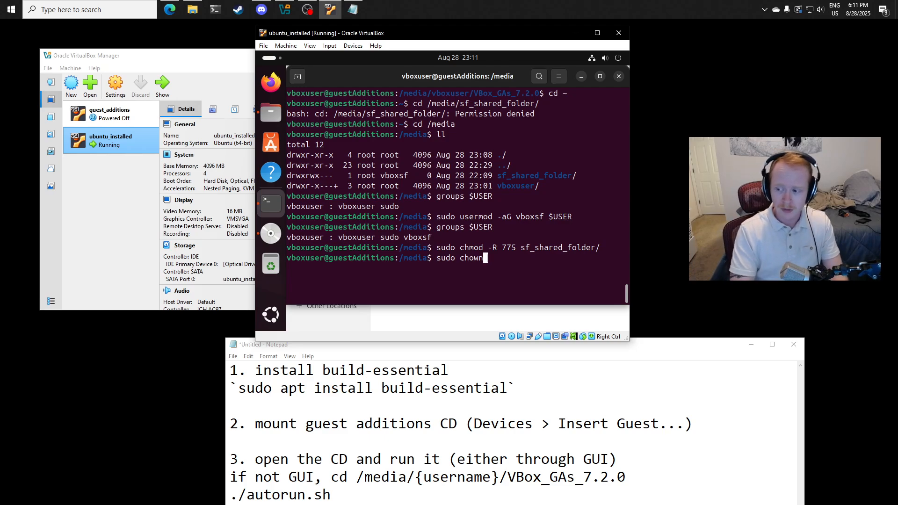
type(" -R")
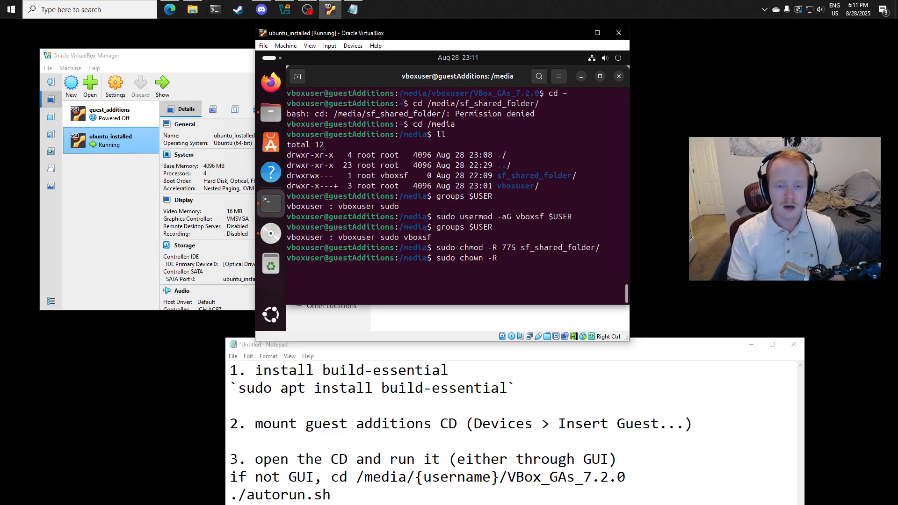
type(" $USER")
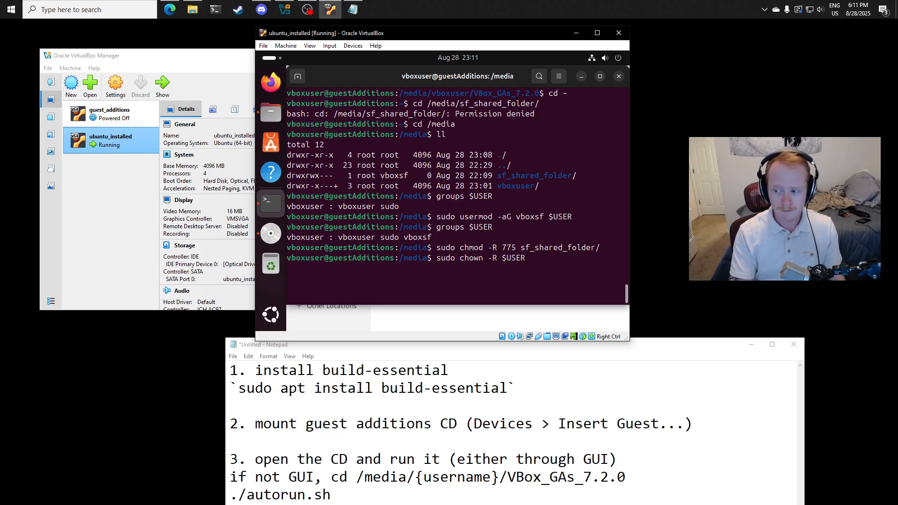
type(":")
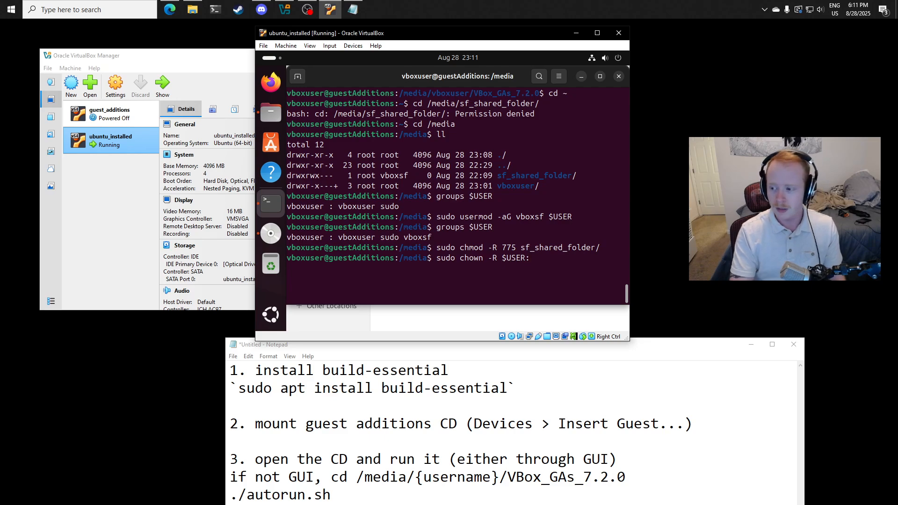
type("vboxsf")
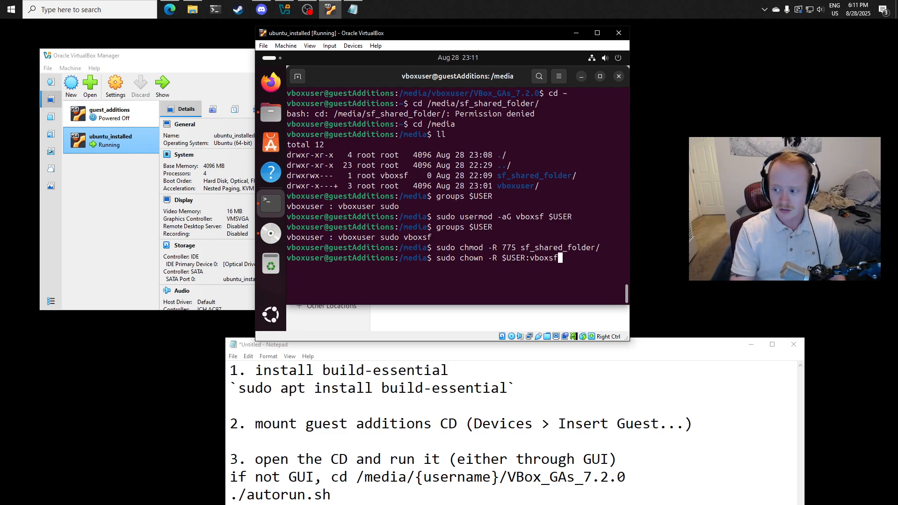
type(" sf")
key("Tab")
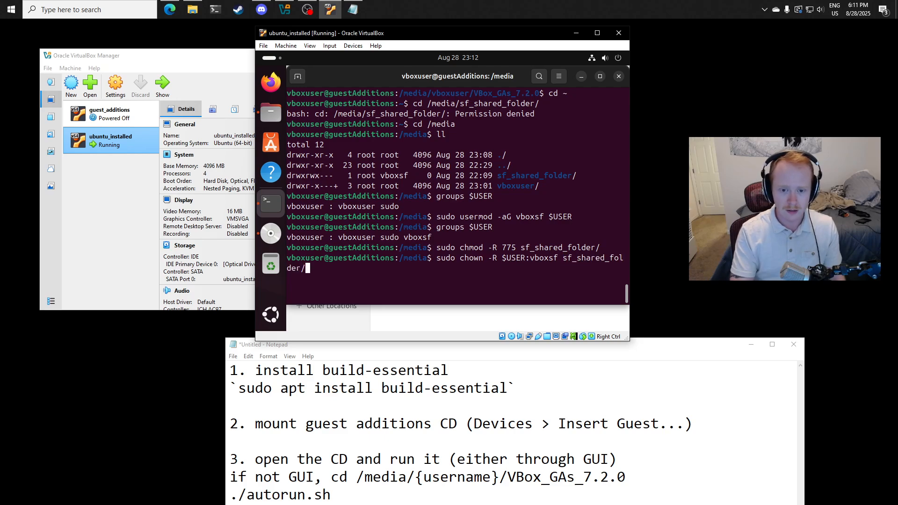
key("Return")
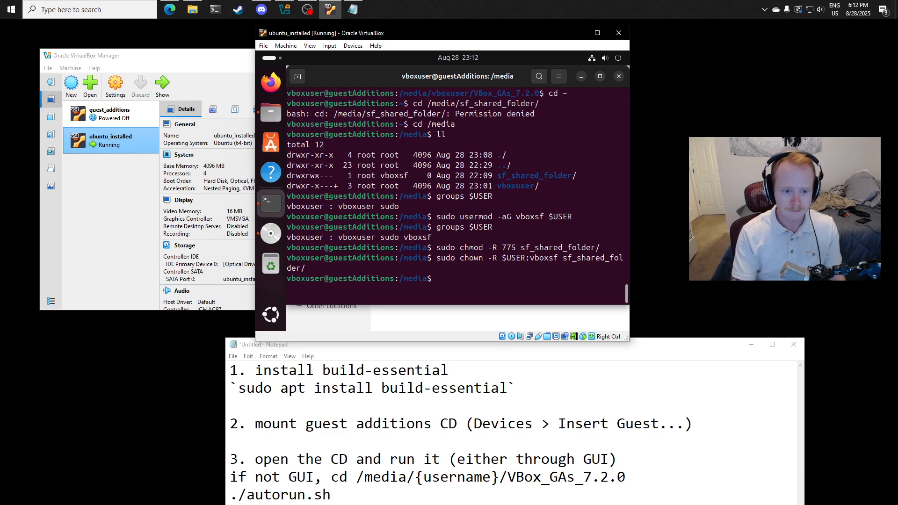
- List /media in long format with ll and compare the shared folder's group and permissions with the earlier listing
type("ll")
key("Return")
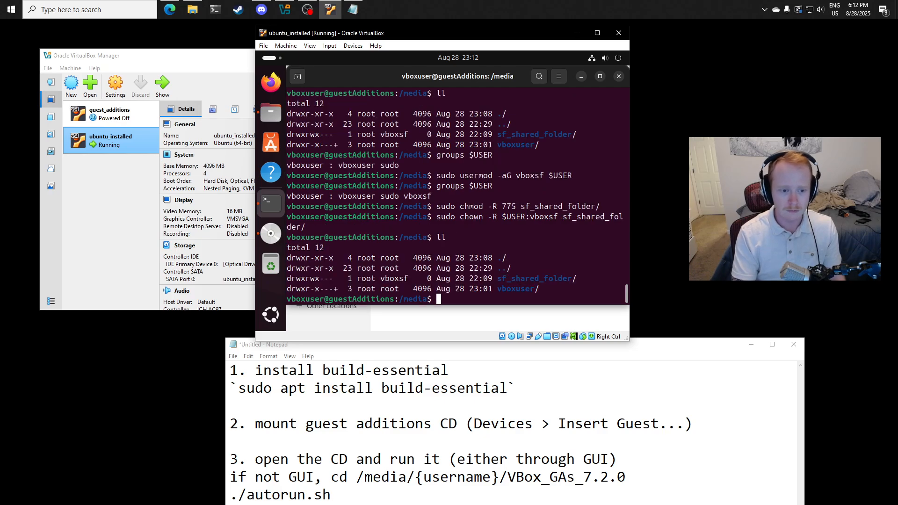
double_click(388, 279)
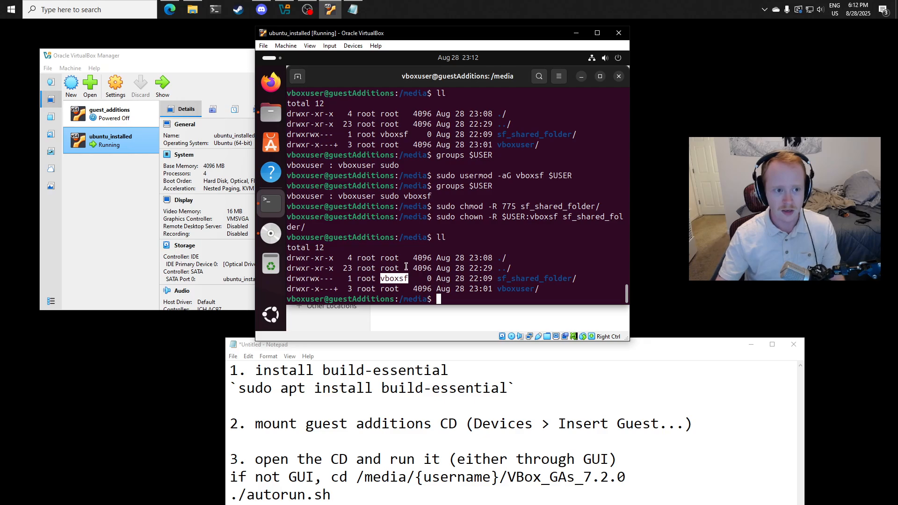
left_click_drag(320, 135, 286, 135)
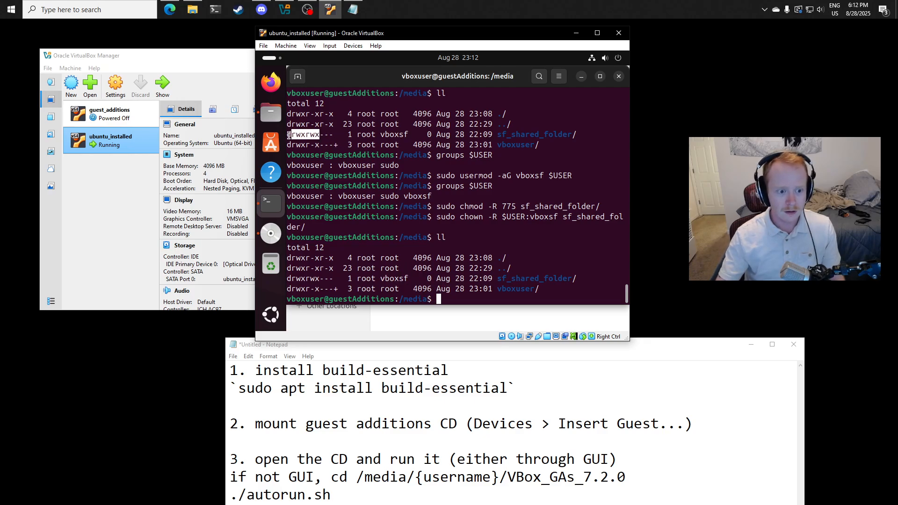
left_click_drag(320, 279, 289, 280)
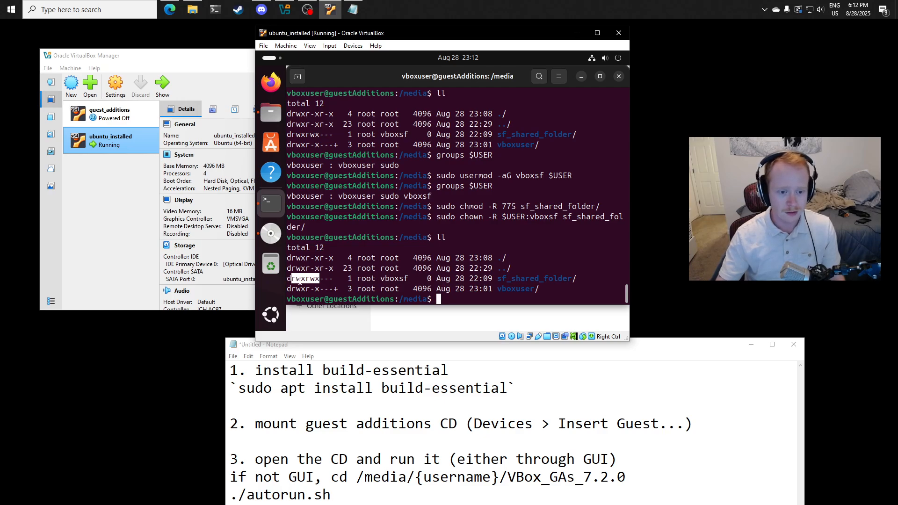
left_click(528, 257)
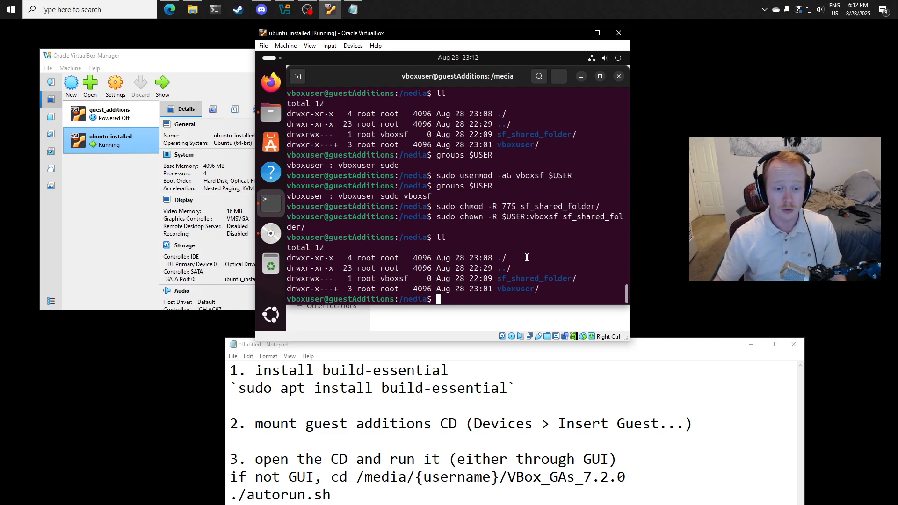
- Reset the ubuntu_installed virtual machine and wait for its login screen
left_click(264, 46)
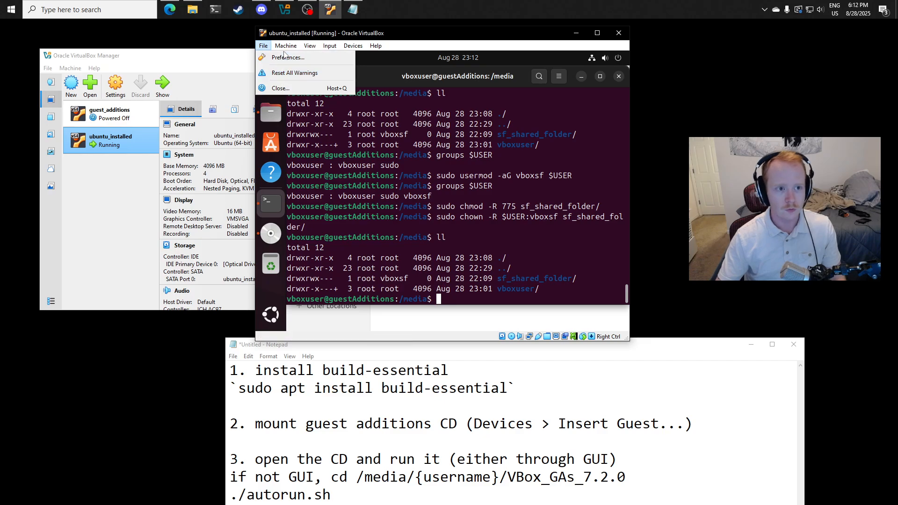
mouse_move(286, 46)
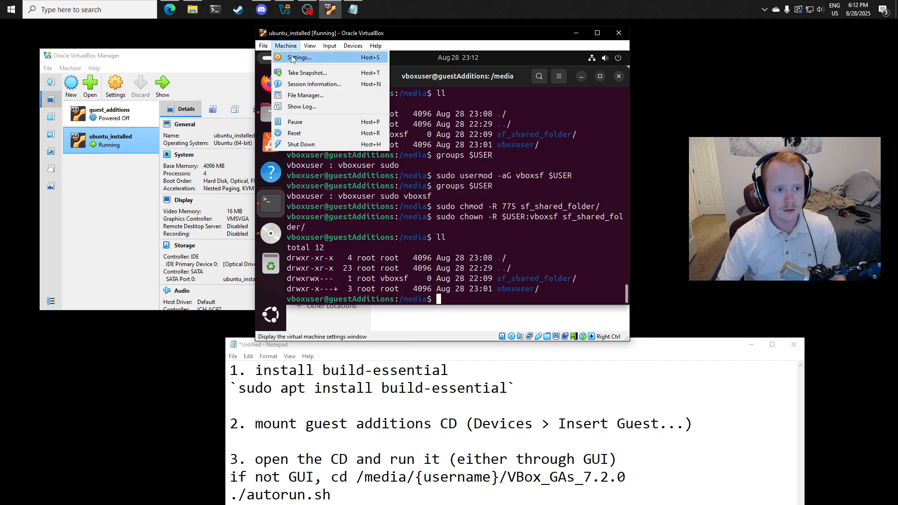
left_click(308, 133)
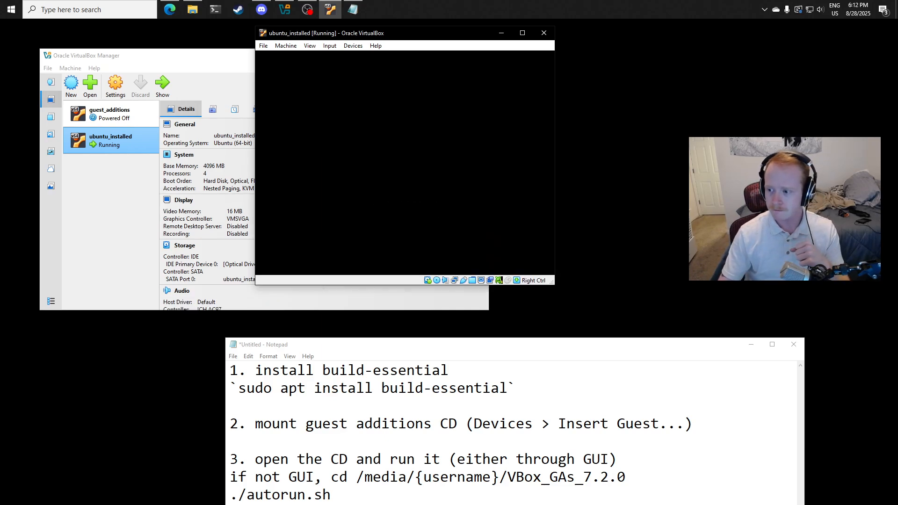
key("alt+Tab")
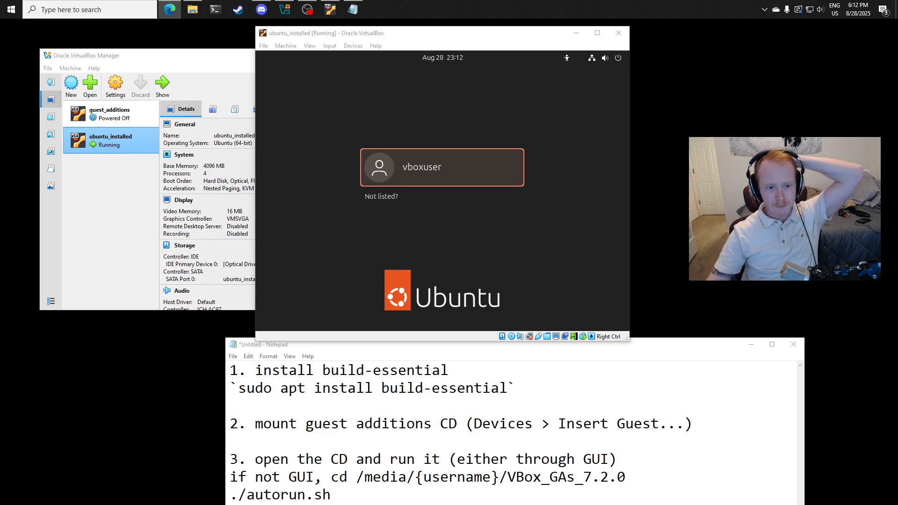
- Log in to Ubuntu as vboxuser by entering the account password
left_click(478, 180)
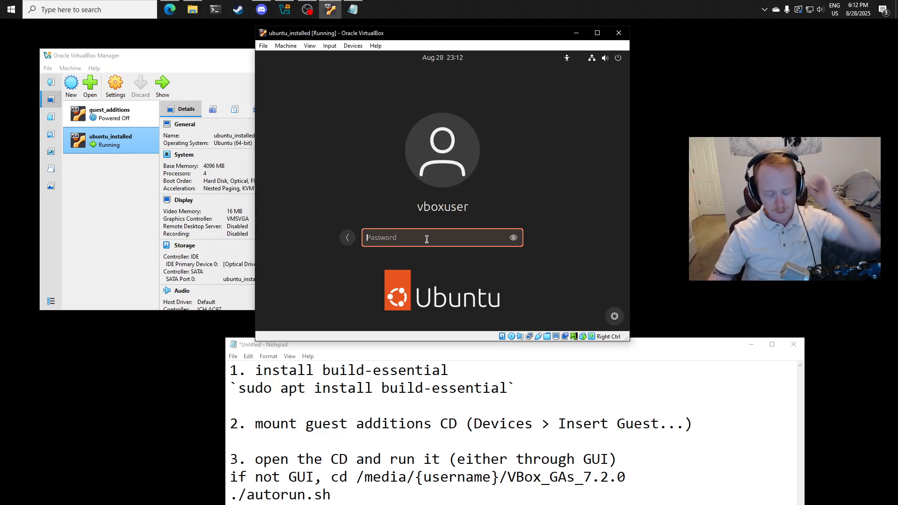
type("1234")
key("Return")
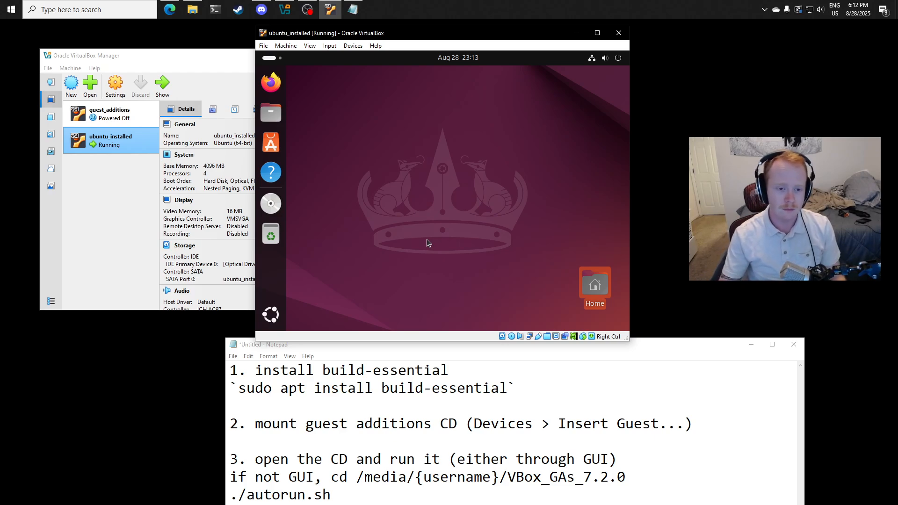
- Open a terminal in the VM, change to the /media/ directory and list its contents with ls
right_click(593, 285)
left_click(531, 295)
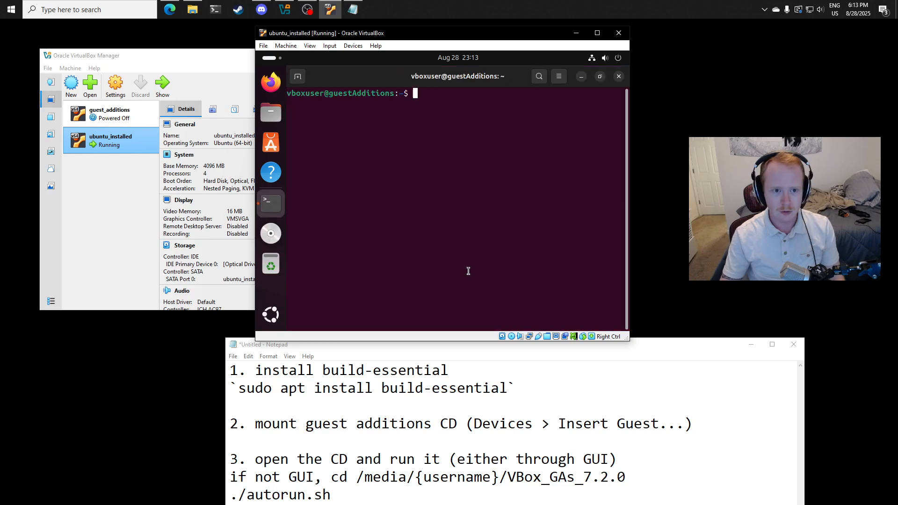
type("cd")
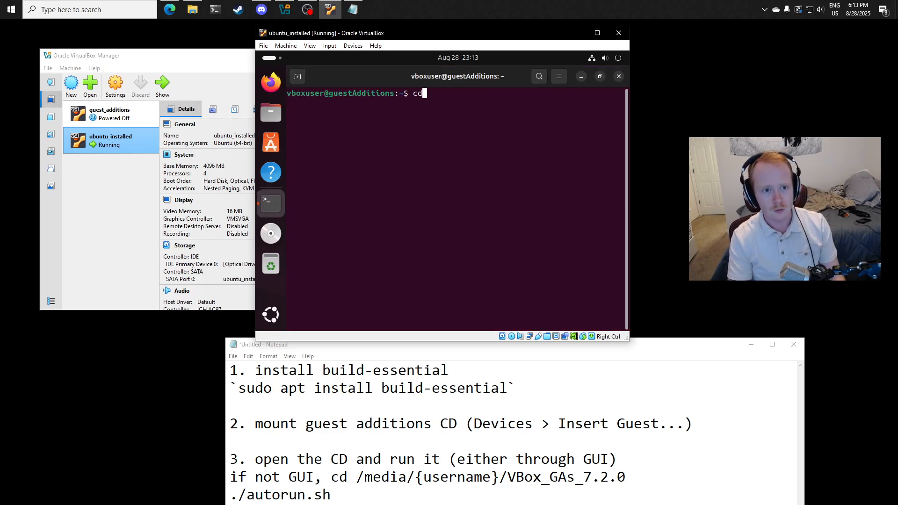
type(" /media/")
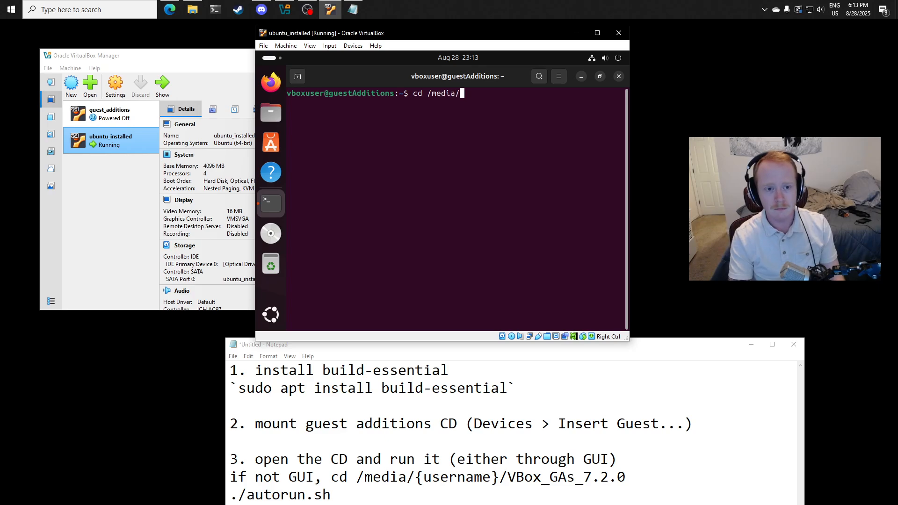
key("Return")
type("ls")
key("Return")
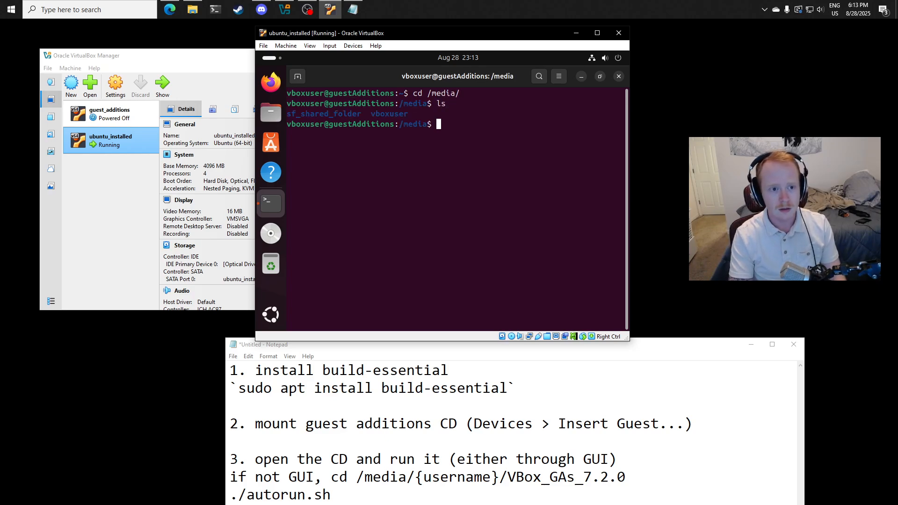
- Change into sf_shared_folder/ and list its contents with ls to test access
type("cd sf")
key("Tab")
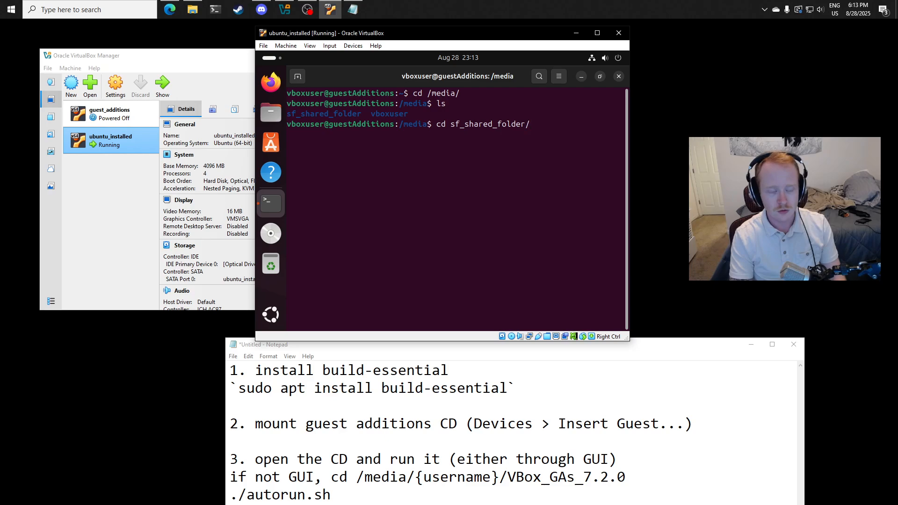
key("Return")
type("ls")
key("Return")
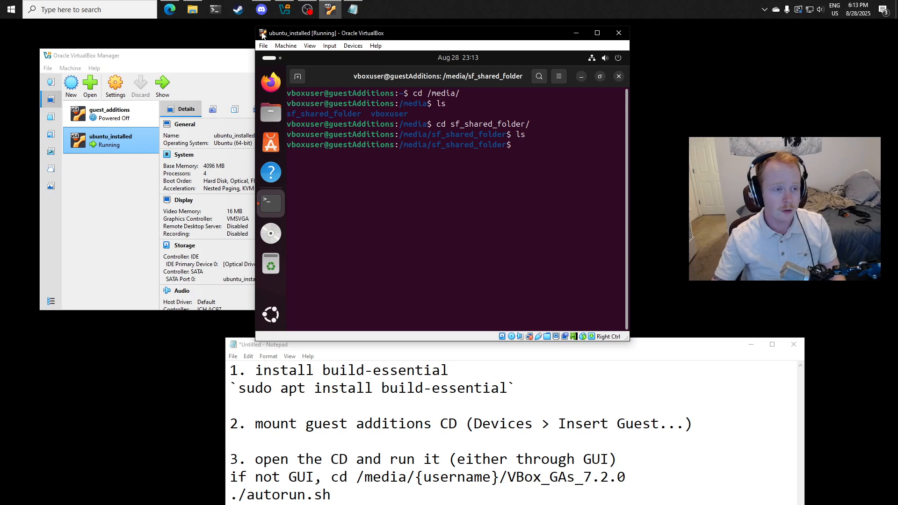
- Bring up the host's Documents > shared_folder in File Explorer, and move the VM terminal up one directory with cd .
left_click(192, 9)
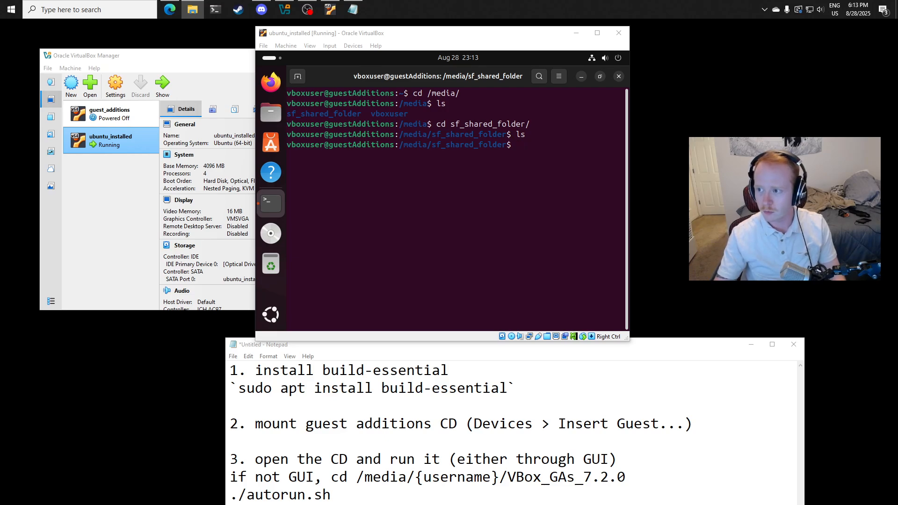
left_click_drag(897, 201, 571, 91)
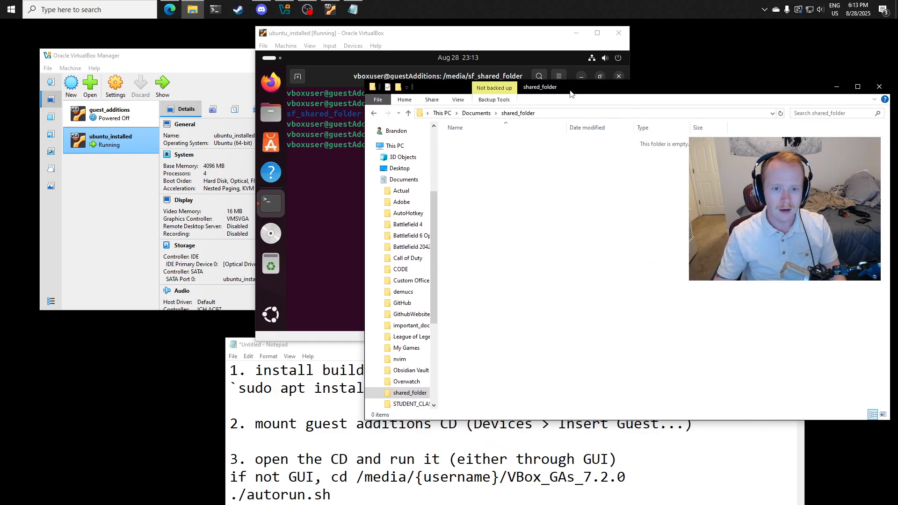
right_click(521, 168)
left_click(329, 173)
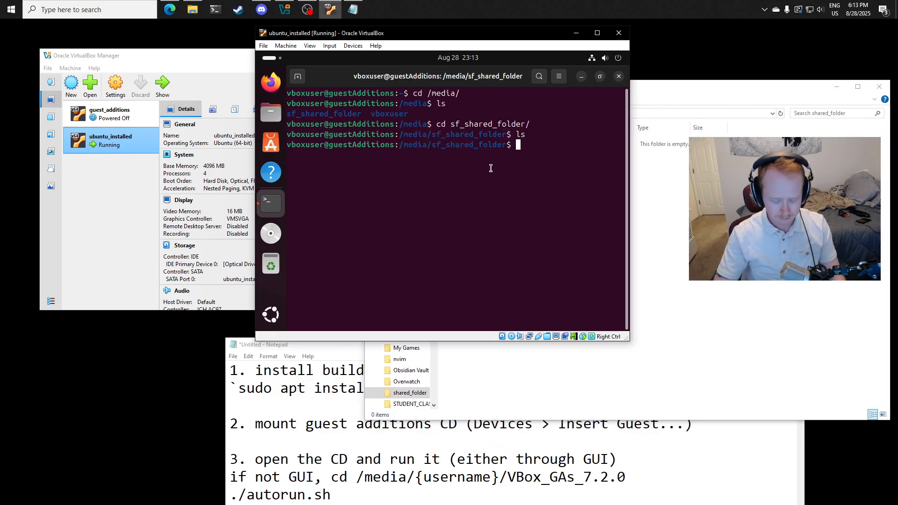
type("cd ..")
key("Return")
- Create a new text document named helloVM.txt in the host's shared_folder in File Explorer
left_click(652, 171)
right_click(518, 185)
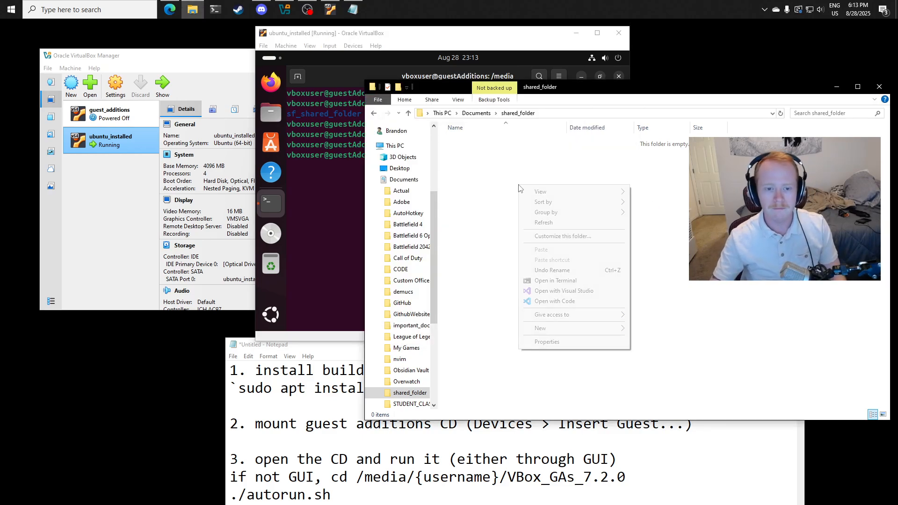
mouse_move(559, 328)
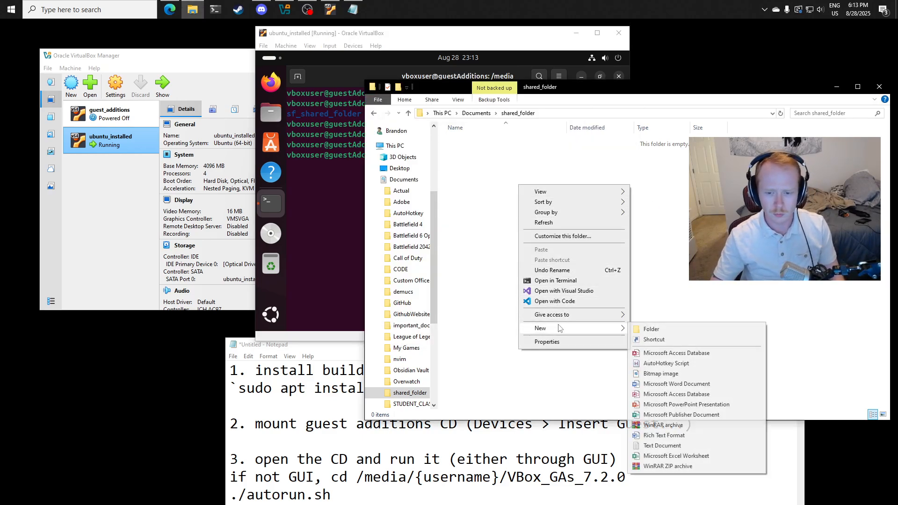
left_click(662, 446)
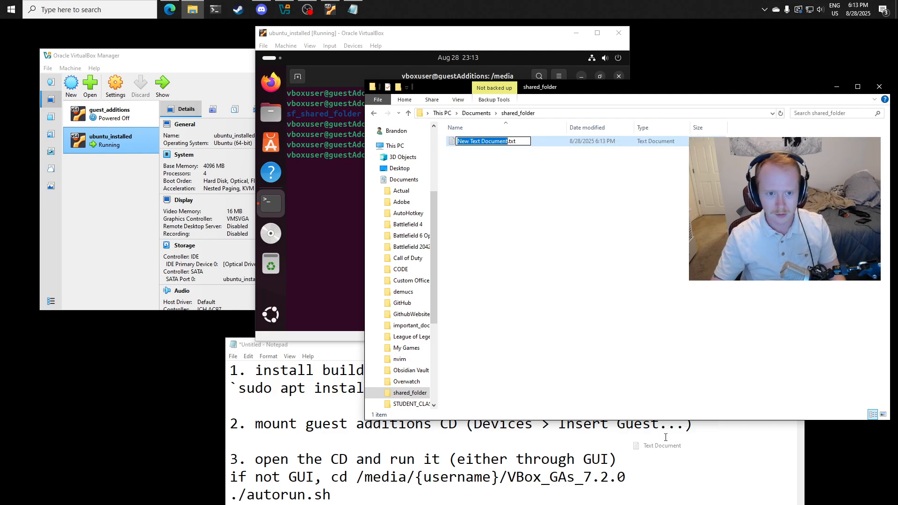
type("hello")
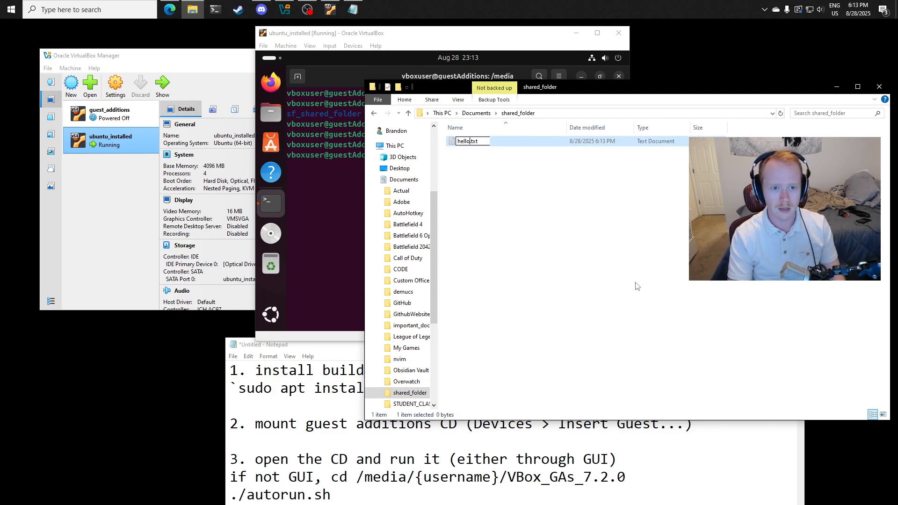
type("VM")
key("Return")
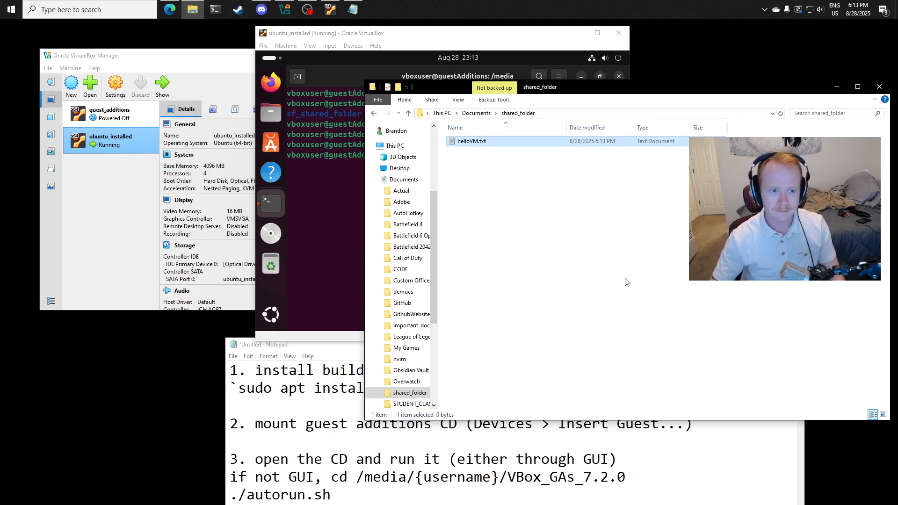
- Switch back to the VM terminal, re-enter sf_shared_folder/ and list its files with ls to check for the host's file
left_click(350, 228)
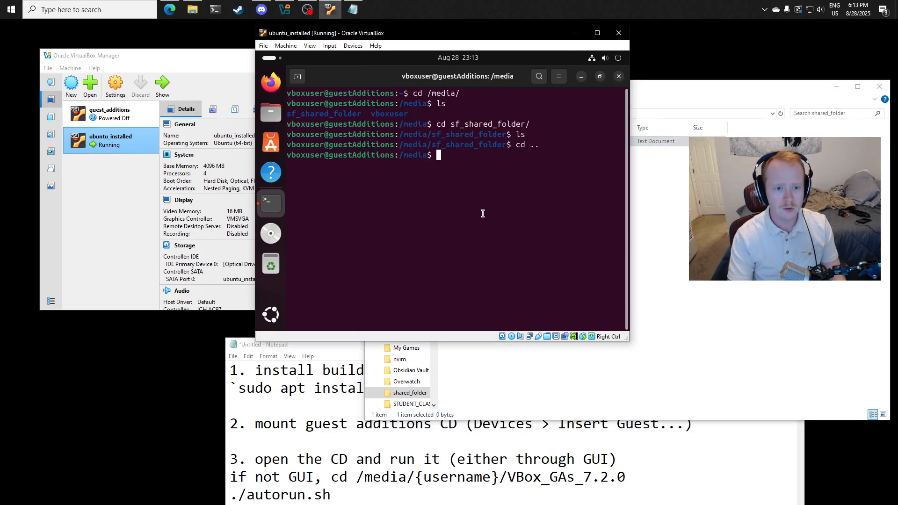
type("cd sf")
key("Tab")
key("Return")
type("ls")
key("Return")
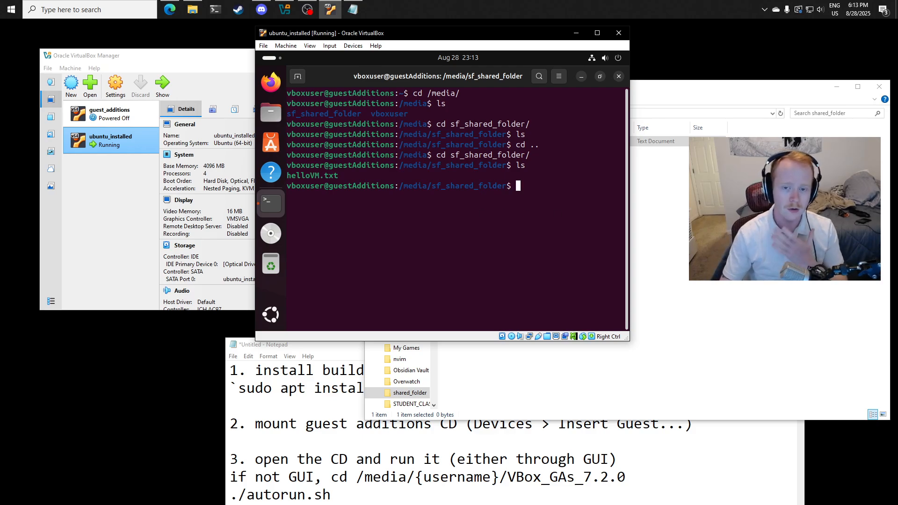
- Copy the jay folder from the host's Downloads into Documents > shared_folder in File Explorer
left_click(682, 199)
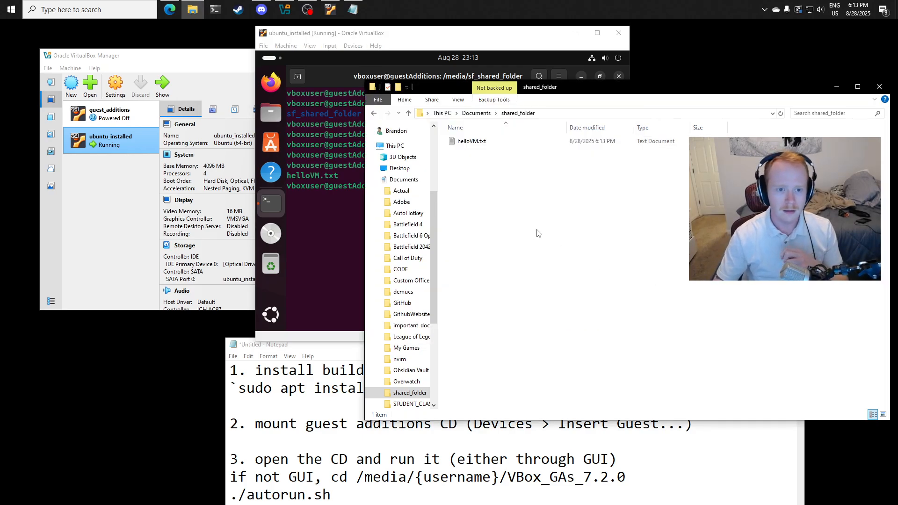
scroll(402, 234, "up", 4)
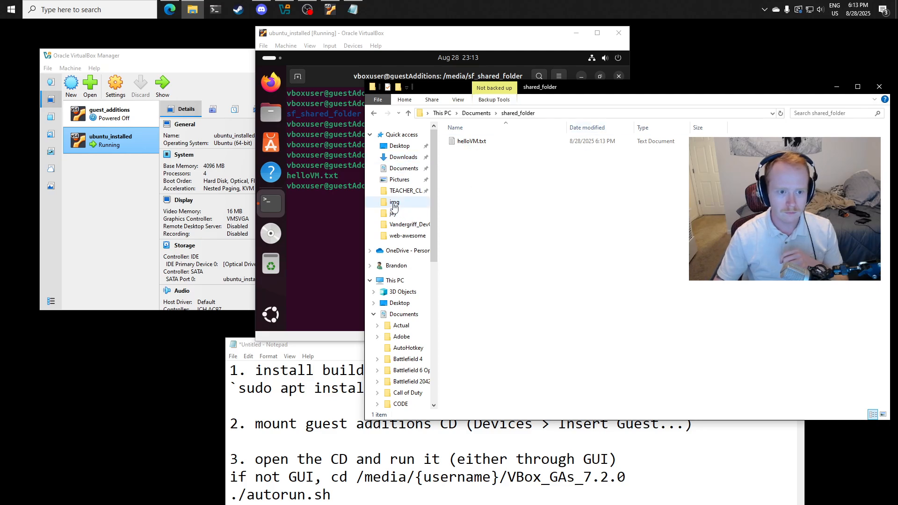
left_click(394, 215)
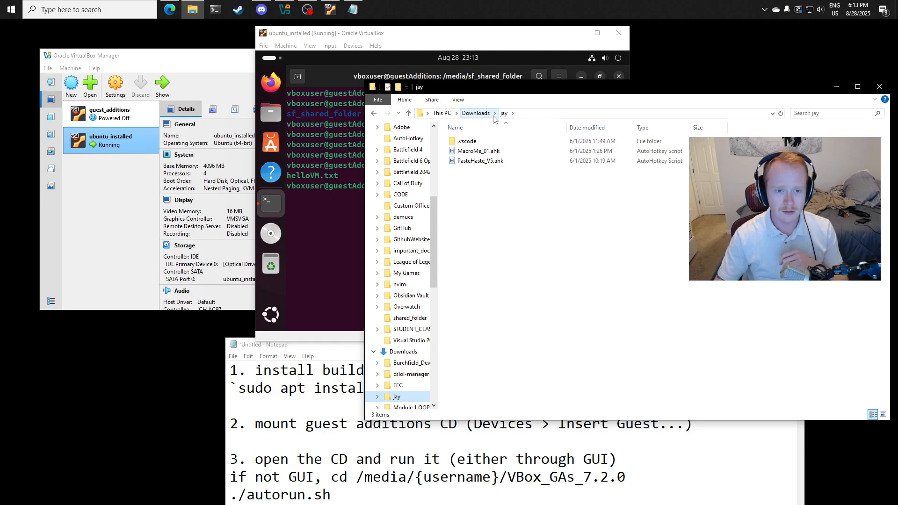
scroll(408, 354, "down", 2)
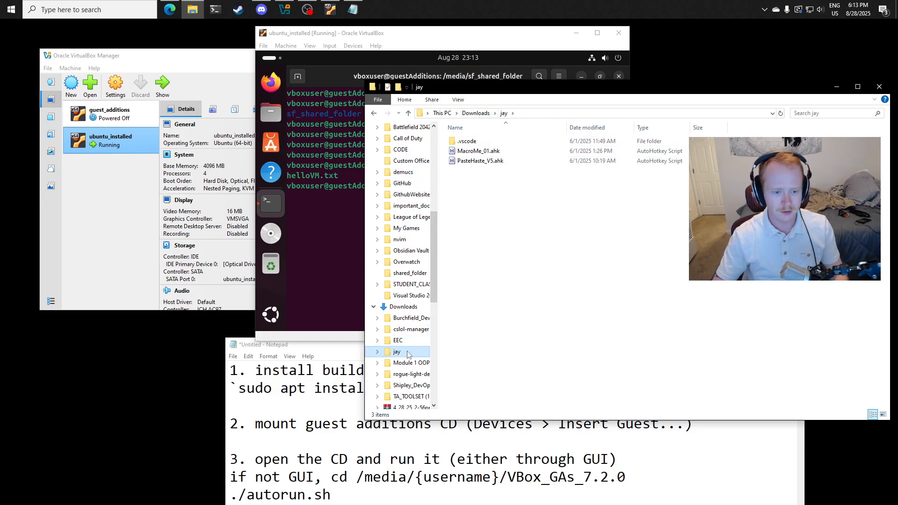
left_click(407, 272)
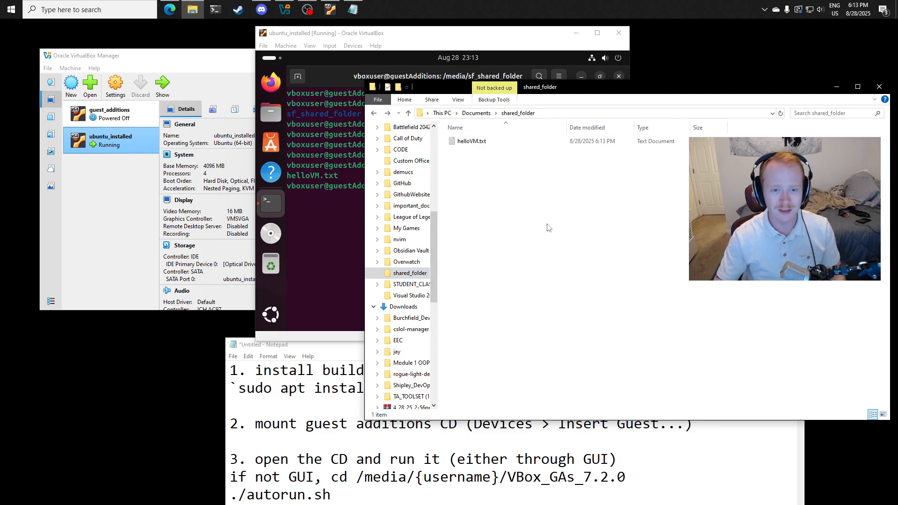
key("ctrl+v")
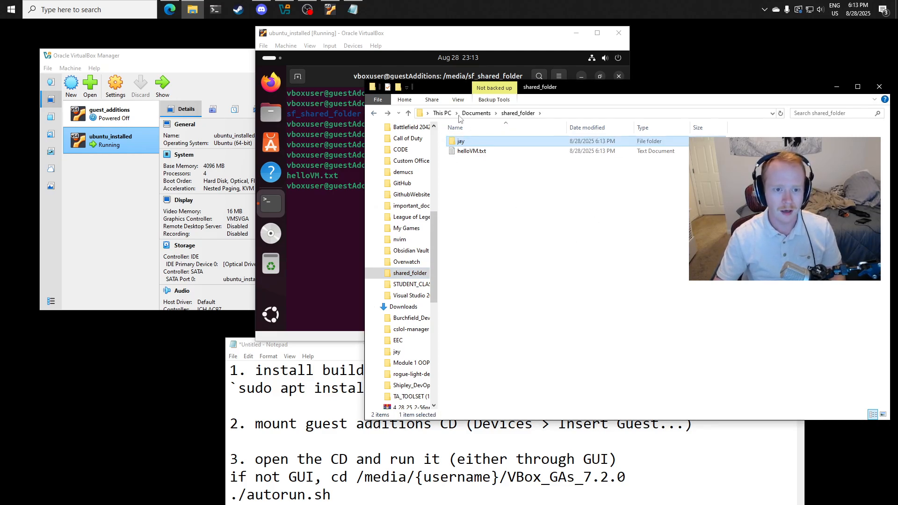
left_click(339, 267)
left_click(686, 222)
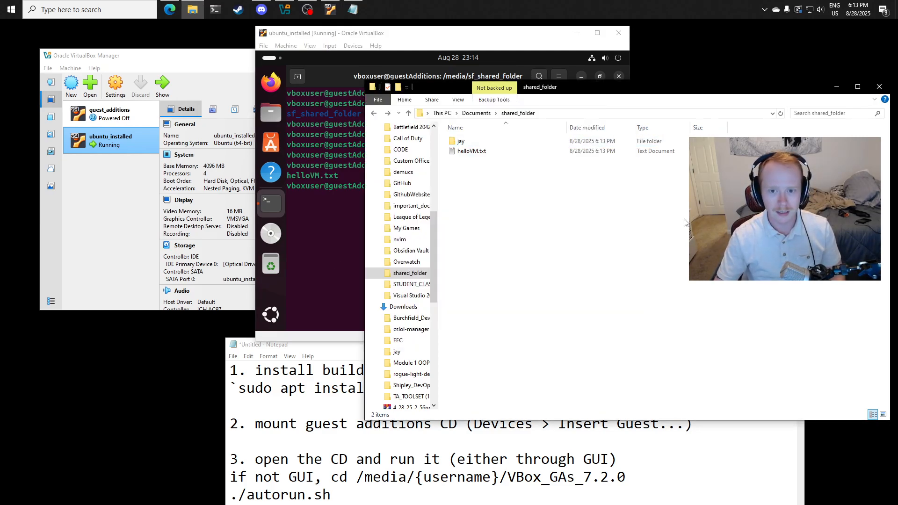
- Switch back to the VM terminal and list sf_shared_folder with ls to check for the copied folder
left_click(351, 199)
type("ls")
key("Return")
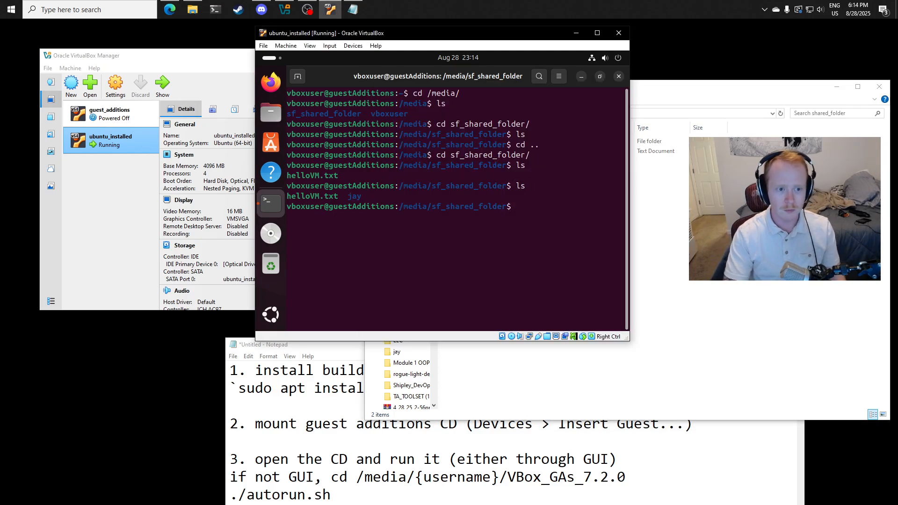
- Change into jay/ inside the VM's shared folder and list its files with ls
type("cd ja")
key("Tab")
key("Return")
type("ls")
key("Return")
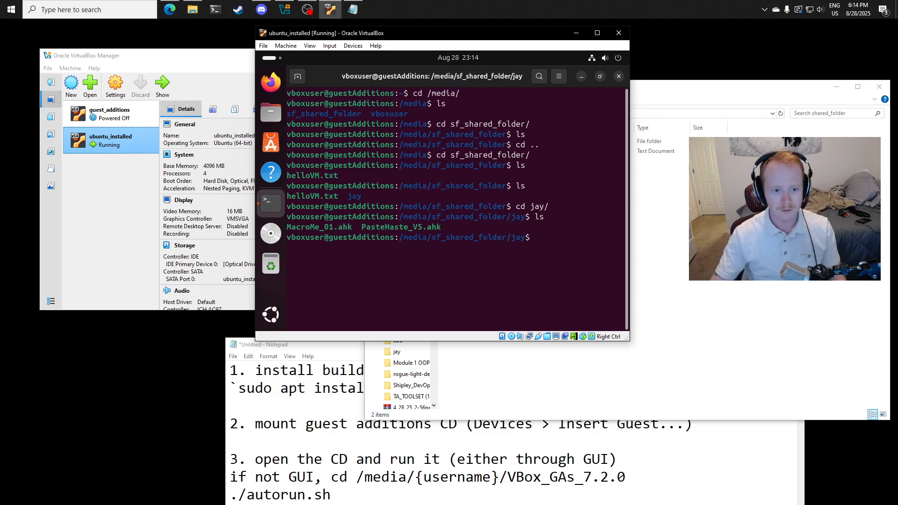
left_click_drag(293, 231, 473, 229)
left_click(480, 248)
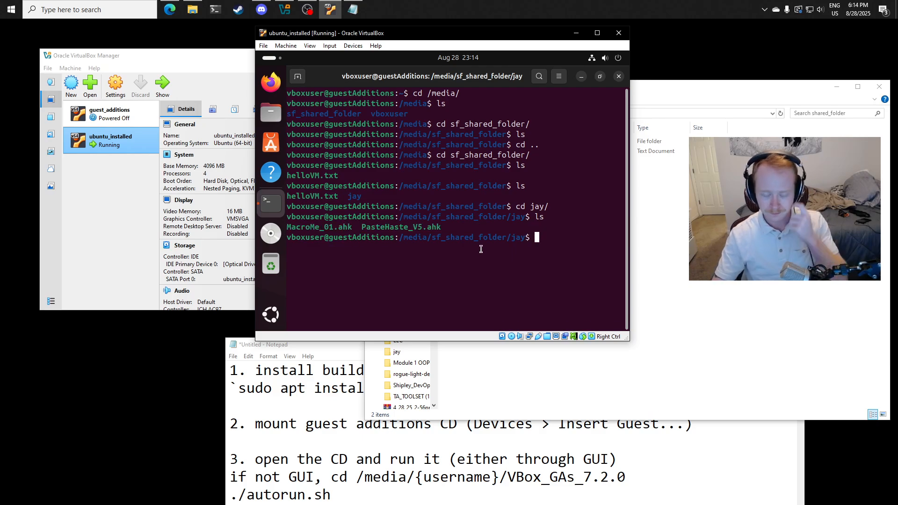
left_click(700, 282)
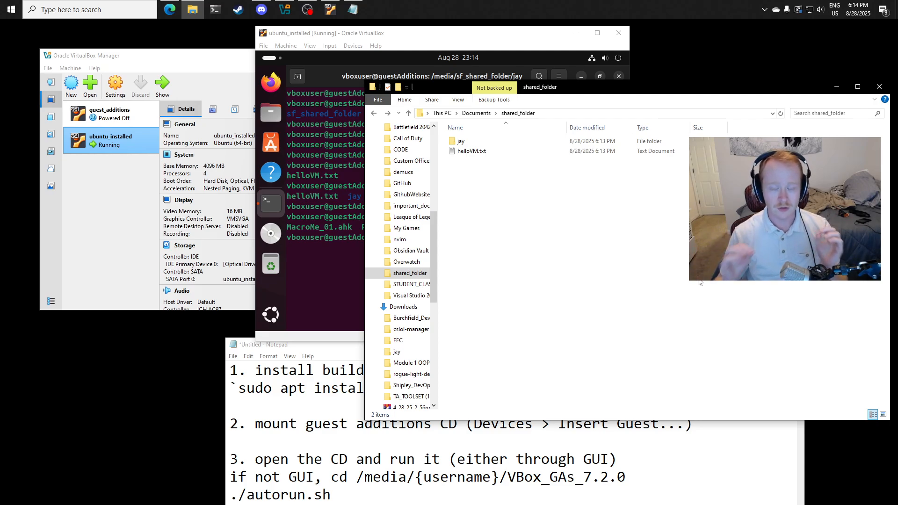
left_click(458, 29)
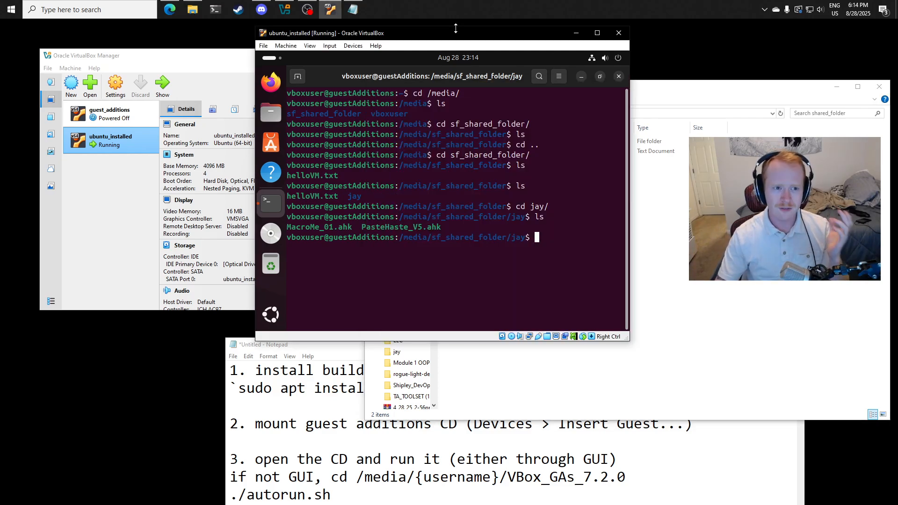
left_click(353, 45)
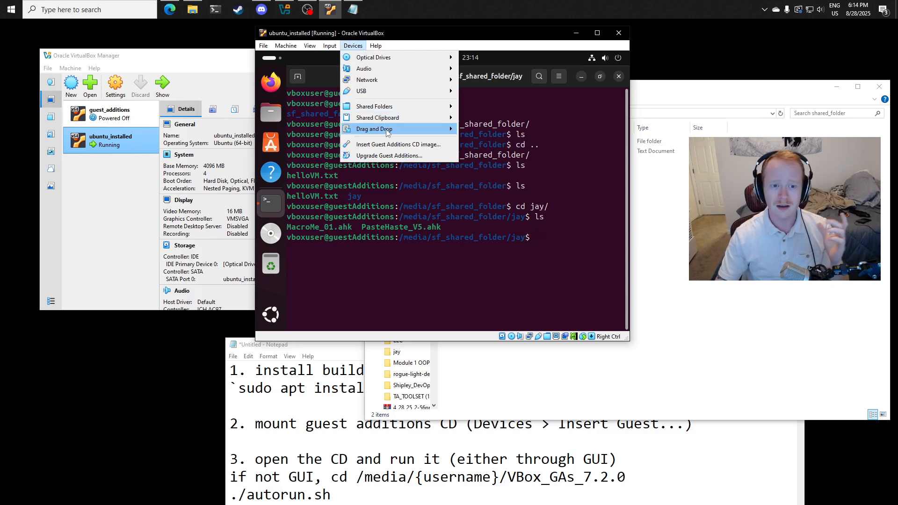
mouse_move(385, 118)
left_click(479, 161)
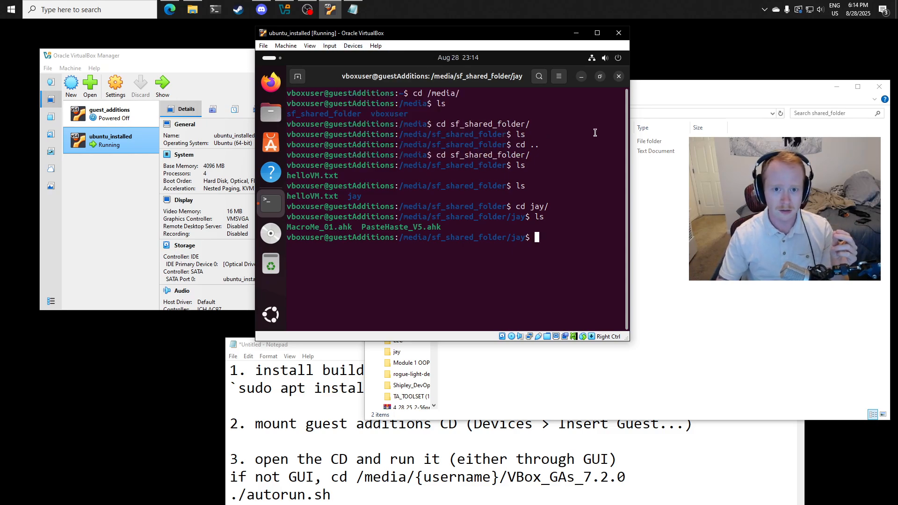
- Minimize the VM's terminal and move the host's shared_folder window aside to uncover the VM desktop
left_click(582, 76)
left_click(681, 164)
left_click_drag(567, 93, 766, 88)
left_click(674, 136)
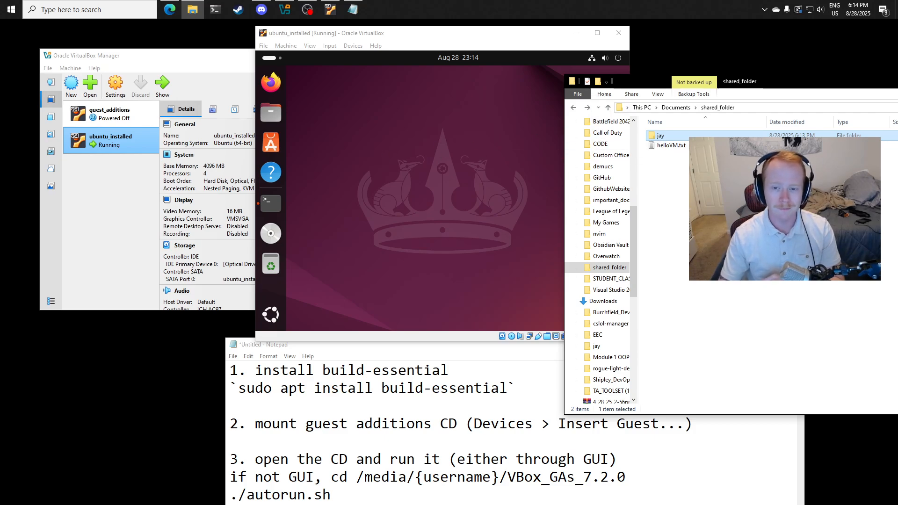
left_click(495, 46)
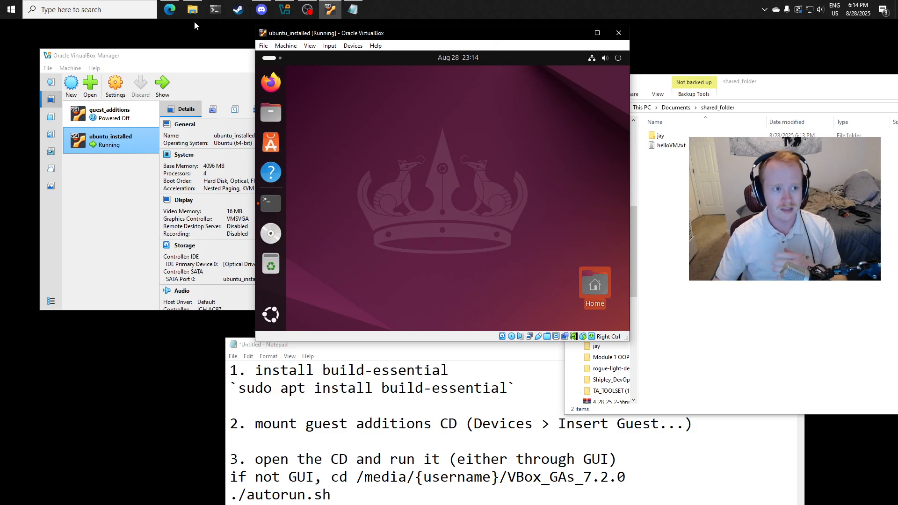
- Bring VirtualBox Manager in front of the VM and review the ubuntu_installed details through Storage, Network and Shared folders
left_click_drag(169, 55, 367, 54)
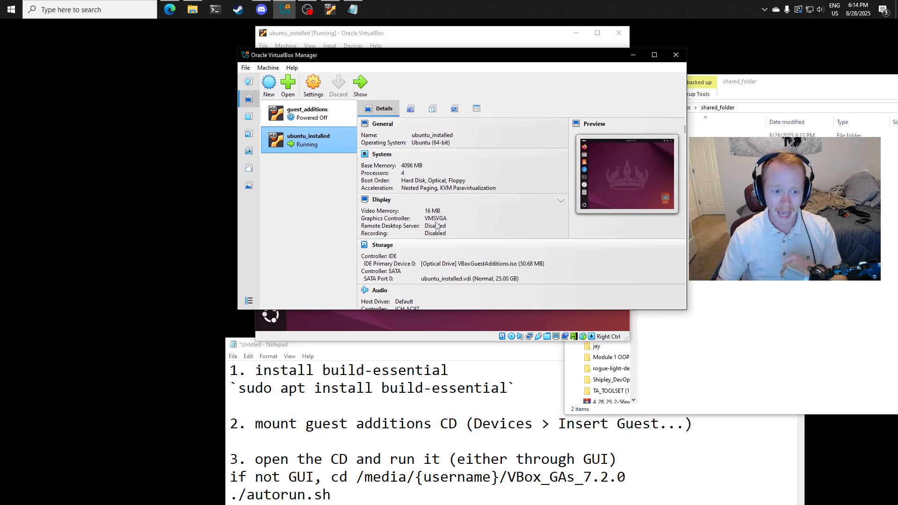
scroll(448, 248, "down", 1)
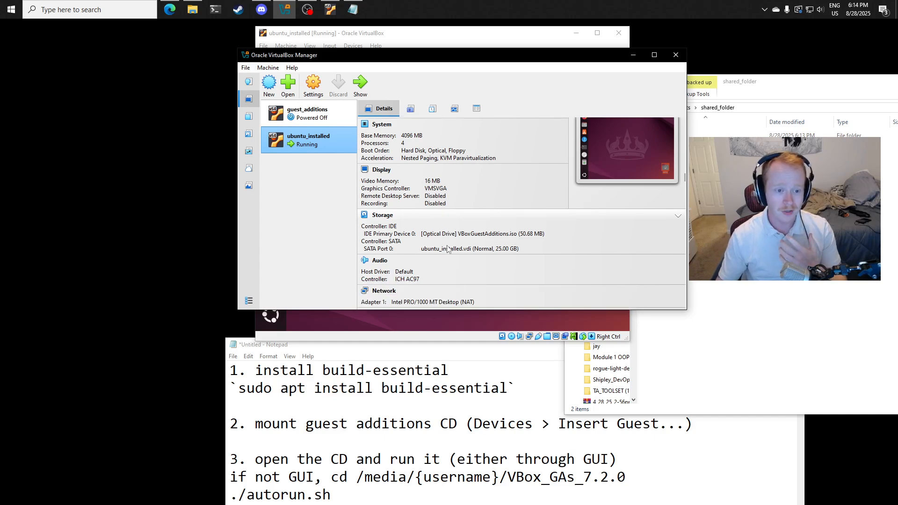
scroll(441, 225, "down", 3)
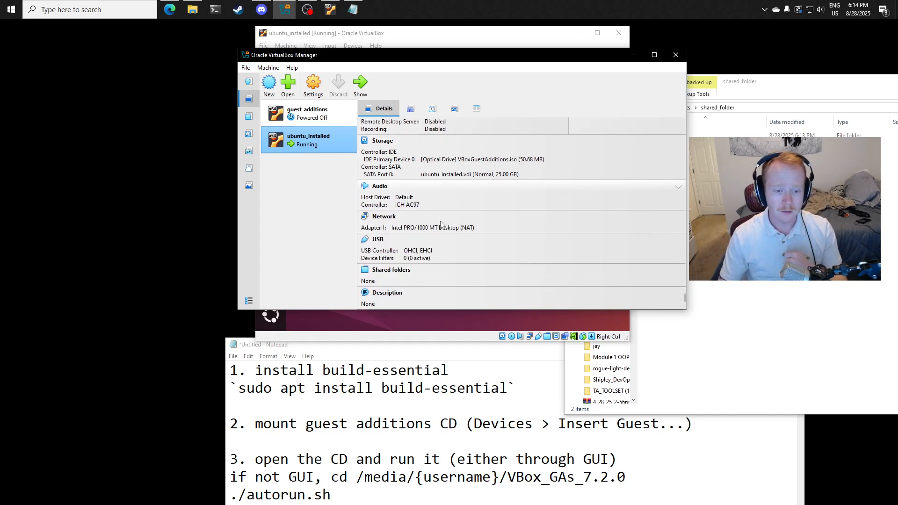
left_click(503, 35)
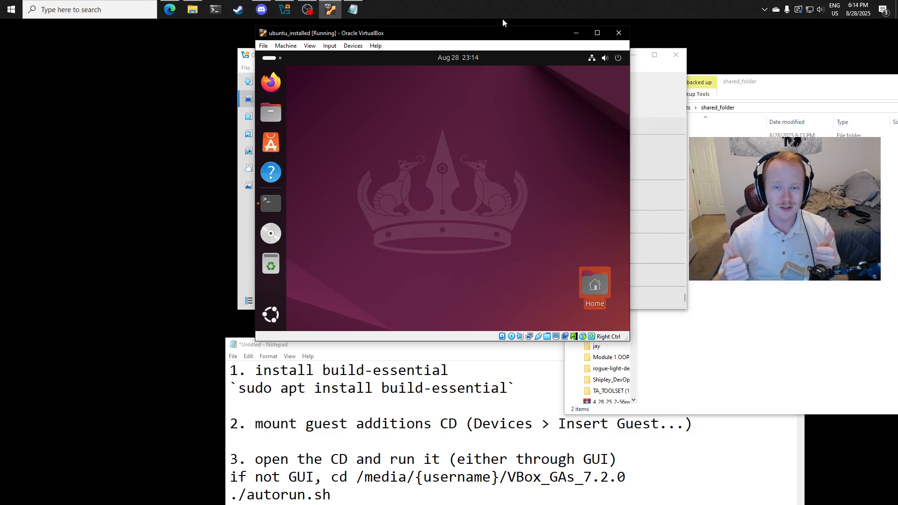
left_click(307, 9)
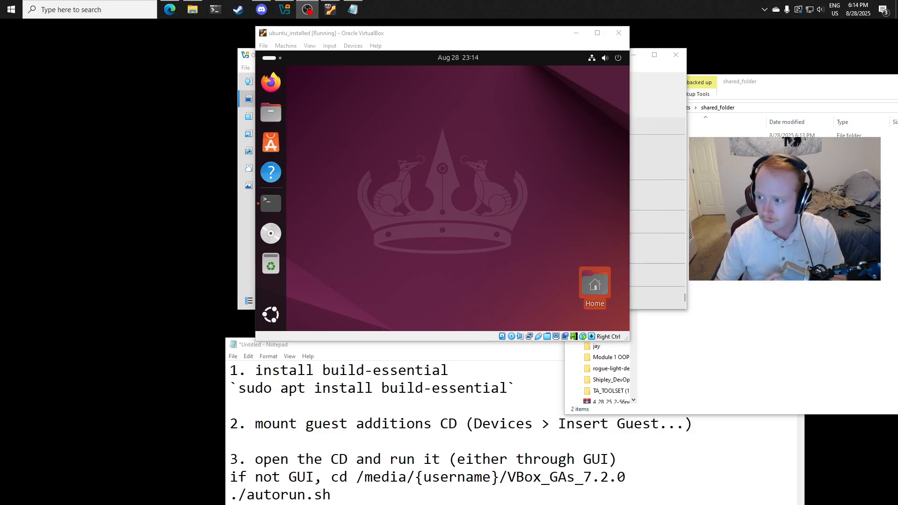